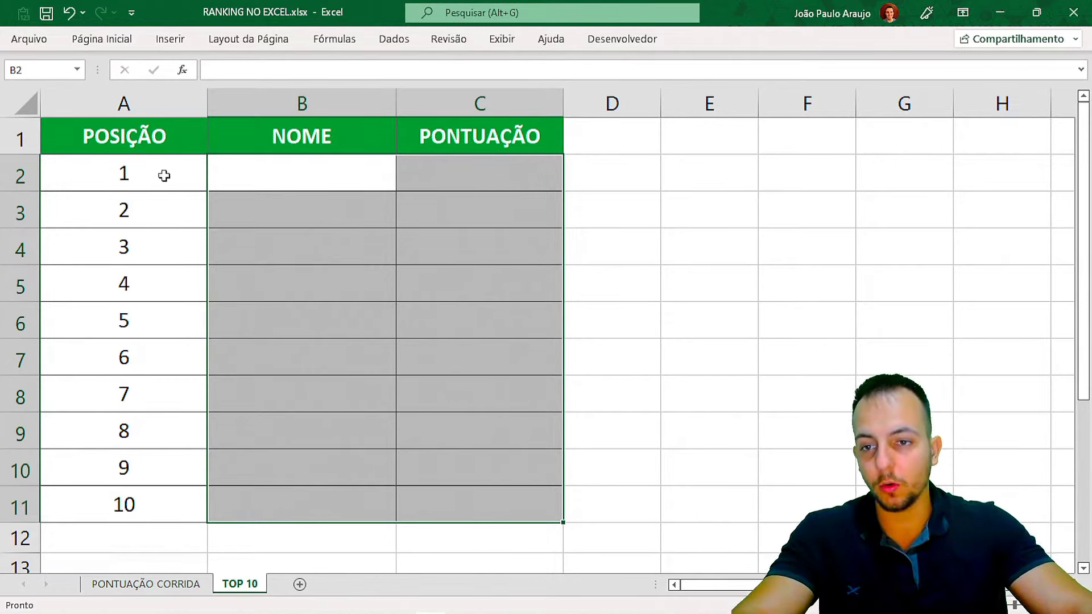
# Review the positions 1 to 10 and the empty PONTUAÇÃO column in the TOP 10 ranking table.
pyautogui.moveTo(164, 173); pyautogui.dragTo(135, 499)
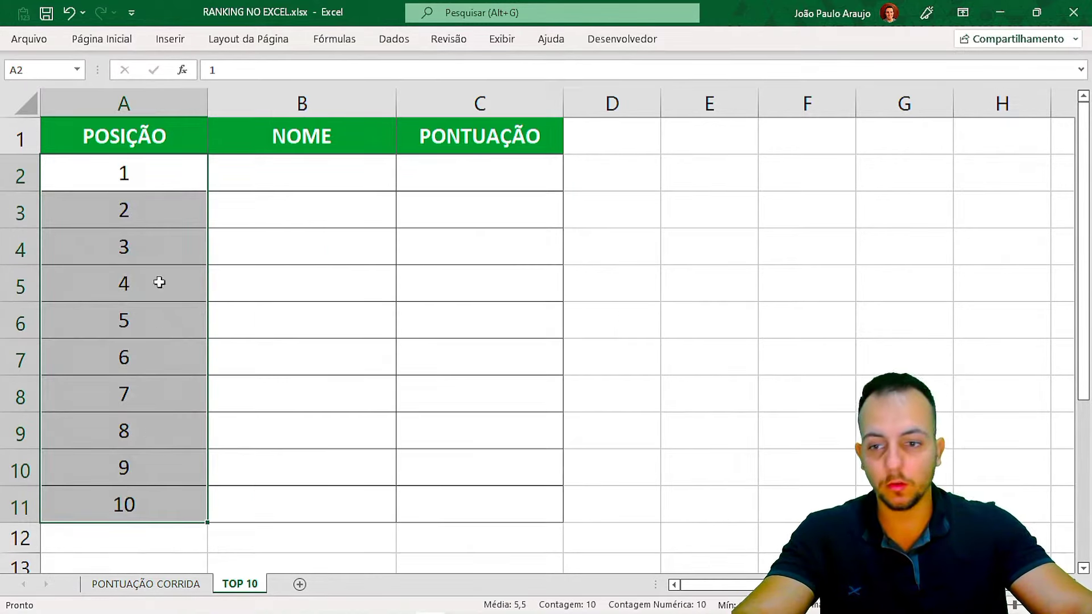
pyautogui.moveTo(130, 173); pyautogui.dragTo(130, 312)
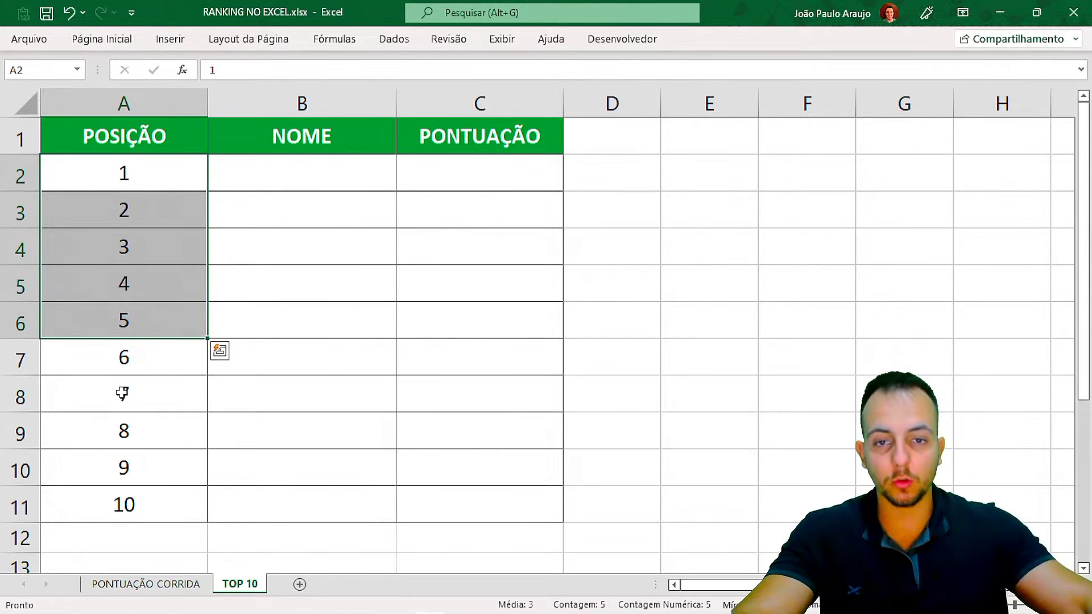
pyautogui.click(476, 177)
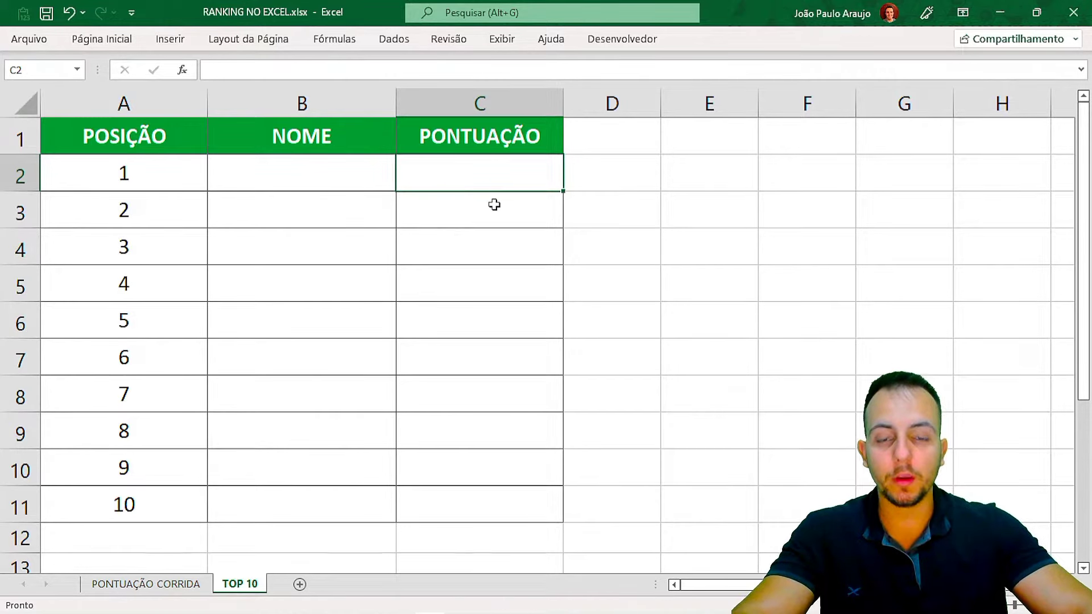
pyautogui.click(498, 112)
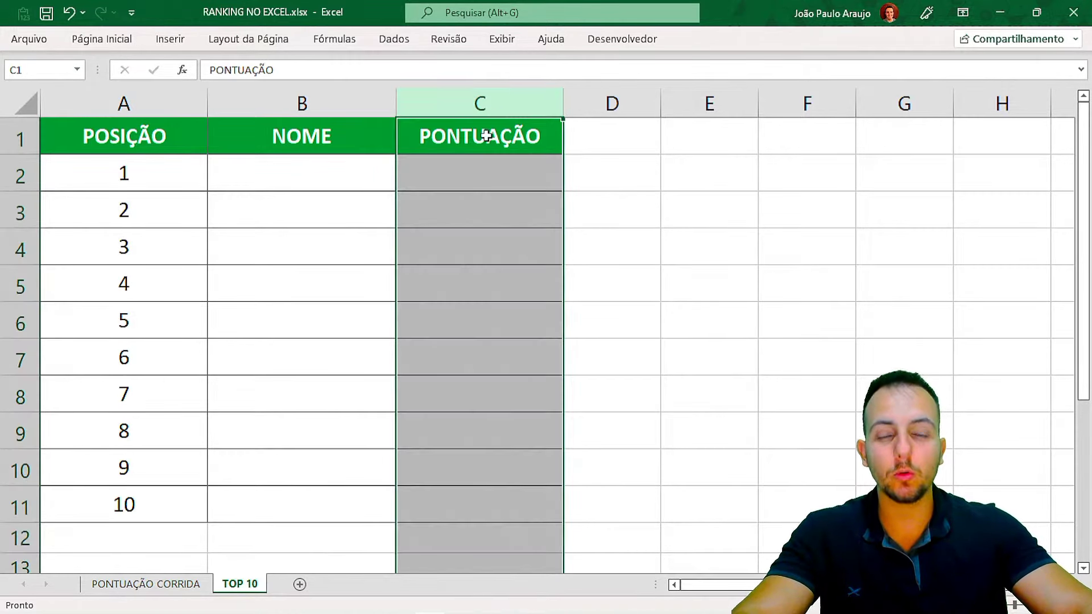
pyautogui.click(472, 174)
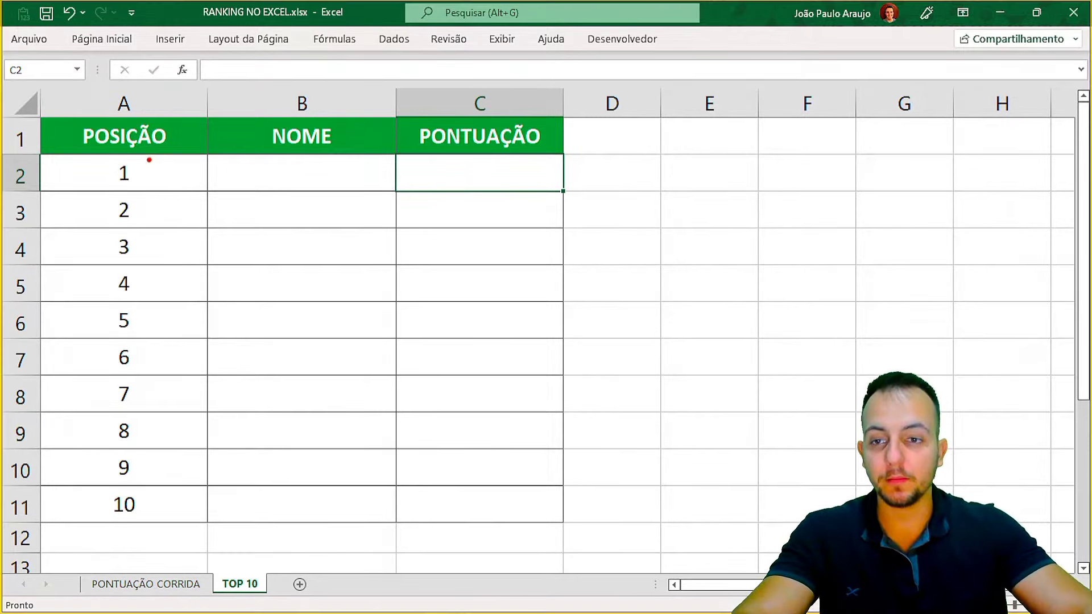
pyautogui.moveTo(132, 150)
pyautogui.mouseDown()
pyautogui.moveTo(89, 162)
pyautogui.moveTo(141, 202)
pyautogui.moveTo(151, 160)
pyautogui.moveTo(86, 172)
pyautogui.moveTo(160, 162)
pyautogui.mouseUp()
pyautogui.press('e')
pyautogui.moveTo(132, 200)
pyautogui.mouseDown()
pyautogui.moveTo(150, 221)
pyautogui.moveTo(102, 217)
pyautogui.moveTo(150, 199)
pyautogui.moveTo(116, 225)
pyautogui.moveTo(117, 253)
pyautogui.mouseUp()
pyautogui.press('e')
pyautogui.press('e')
pyautogui.press('e')
pyautogui.moveTo(117, 303)
pyautogui.mouseDown()
pyautogui.moveTo(103, 319)
pyautogui.moveTo(117, 305)
pyautogui.mouseUp()
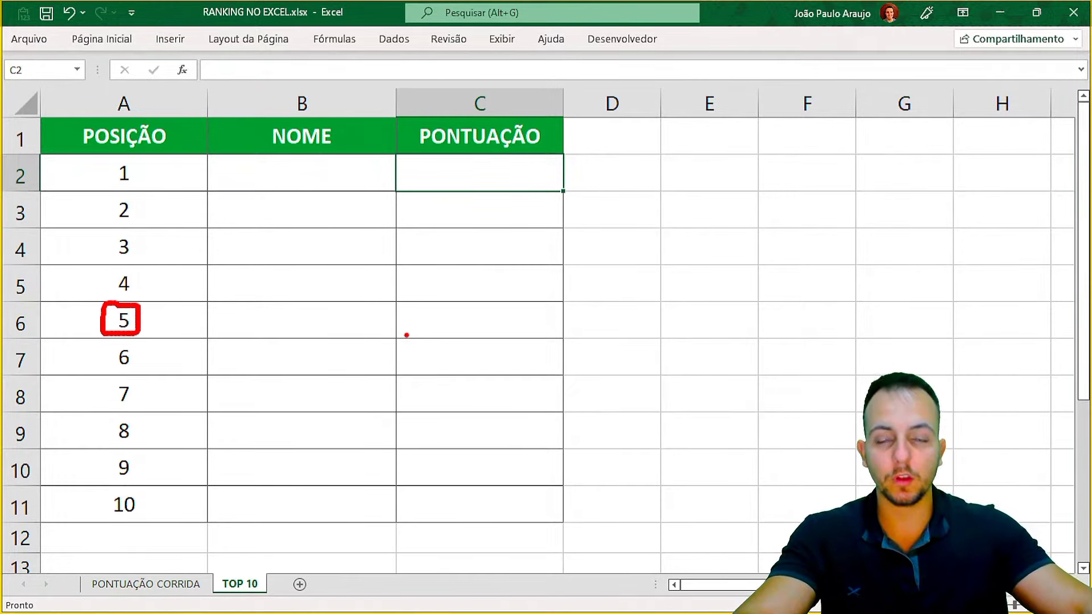
pyautogui.press('Escape')
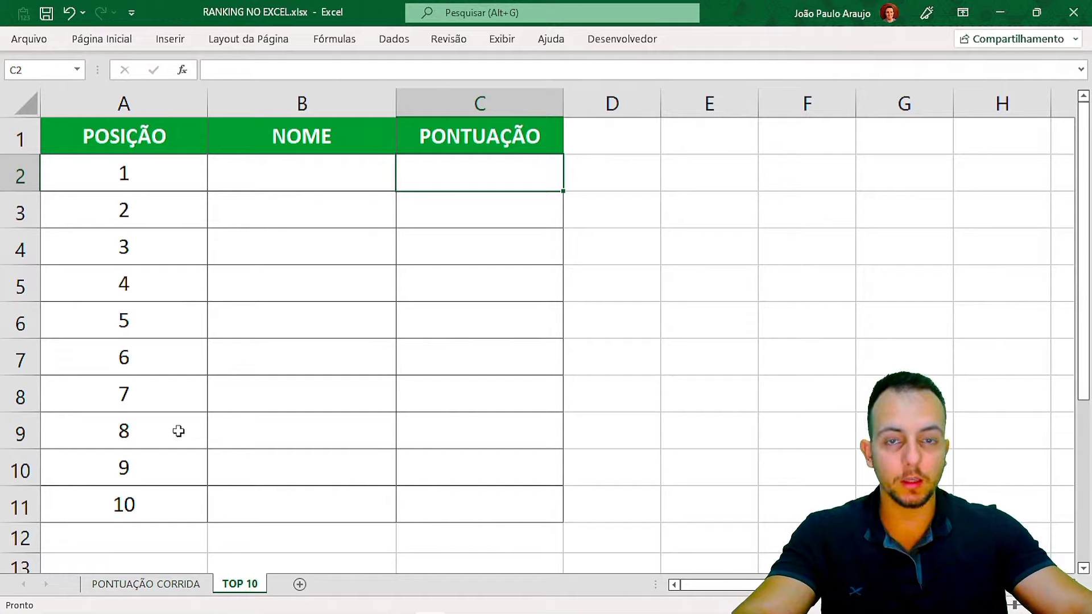
# Examine the FINAL scores on the PONTUAÇÃO CORRIDA sheet for the lowest result, then return to the TOP 10 sheet.
pyautogui.click(193, 584)
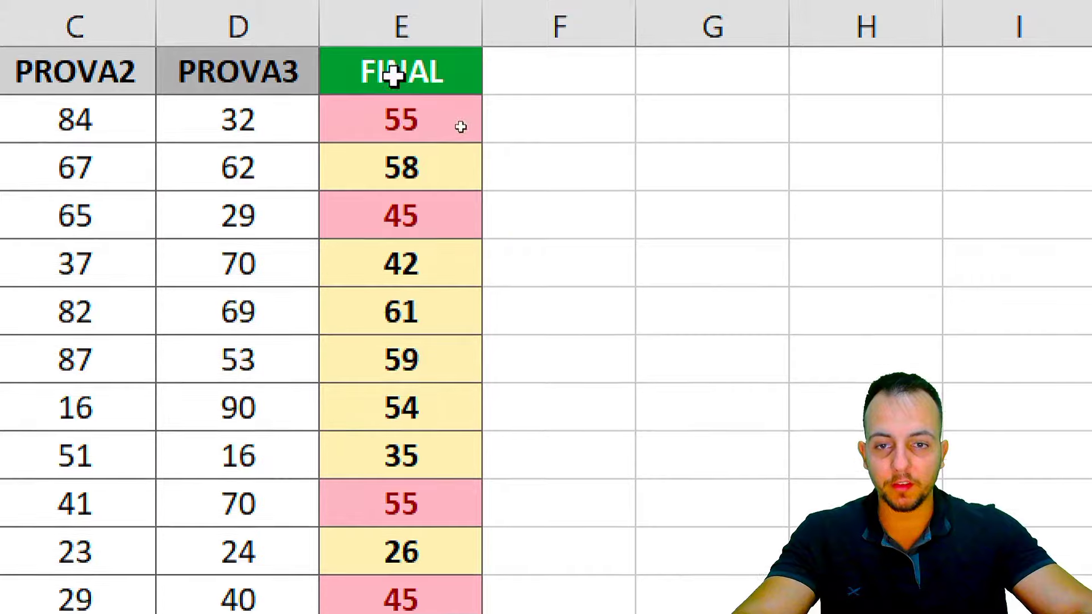
pyautogui.scroll(-2, 517, 549)
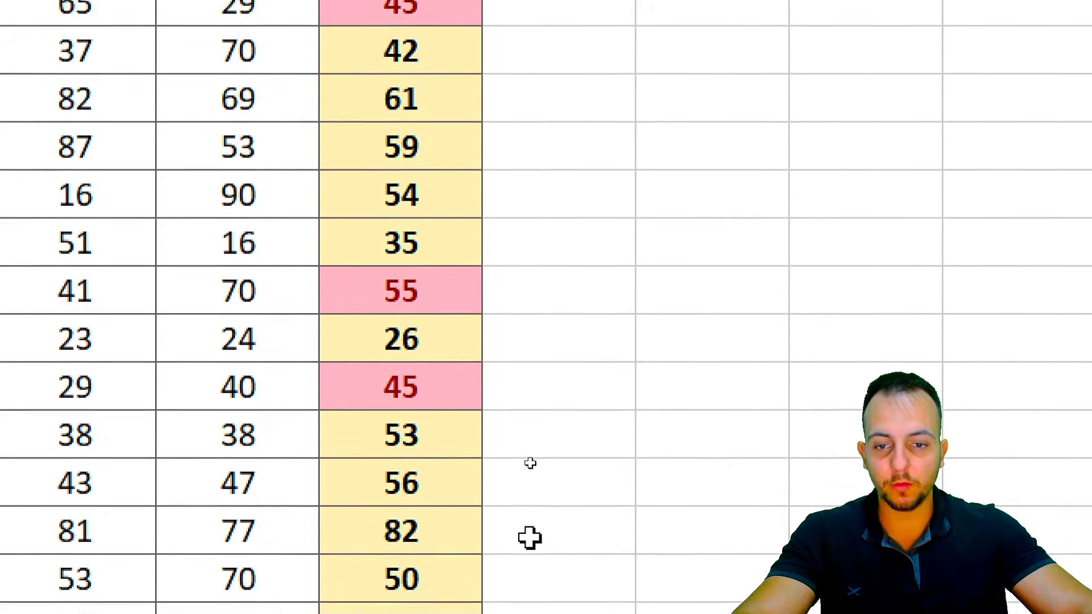
pyautogui.moveTo(406, 257)
pyautogui.mouseDown()
pyautogui.moveTo(436, 252)
pyautogui.moveTo(387, 245)
pyautogui.mouseUp()
pyautogui.moveTo(453, 280); pyautogui.dragTo(597, 280)
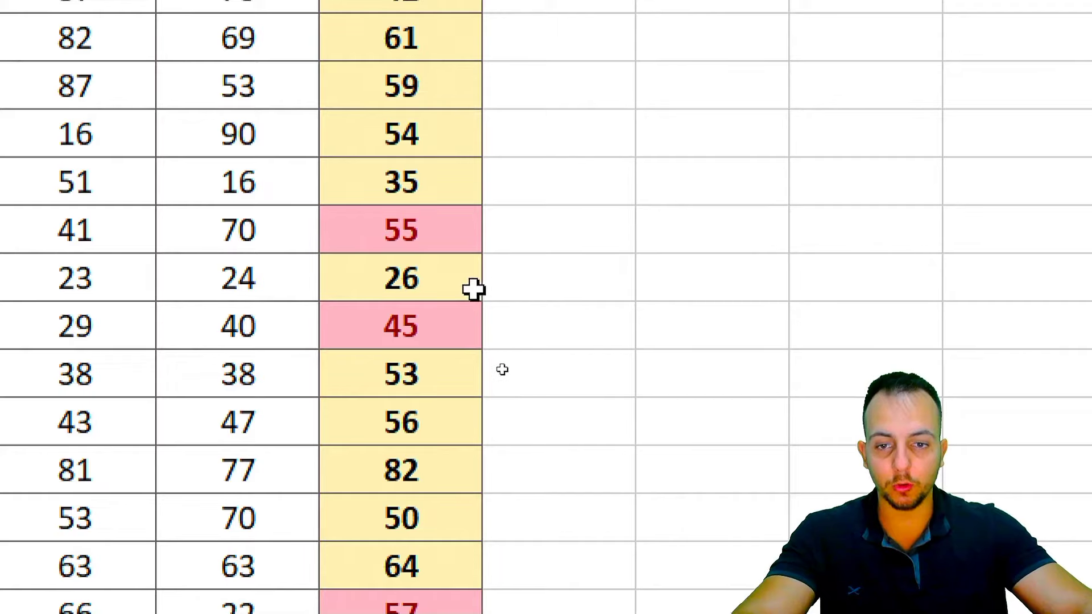
pyautogui.moveTo(471, 290)
pyautogui.mouseDown()
pyautogui.moveTo(134, 281)
pyautogui.moveTo(135, 293)
pyautogui.mouseUp()
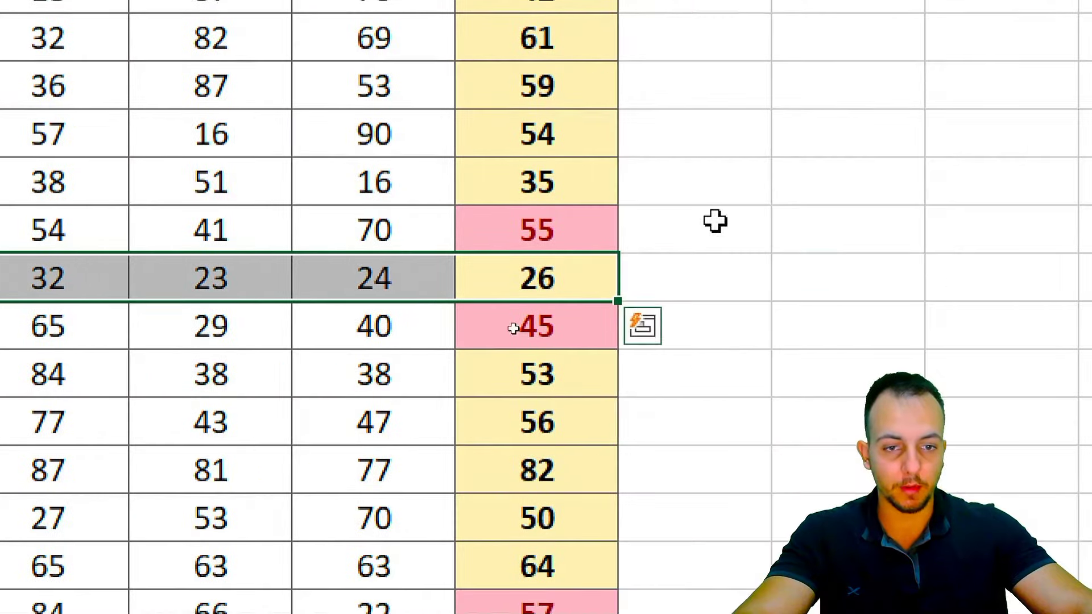
pyautogui.hotkey('ctrl', 'q')
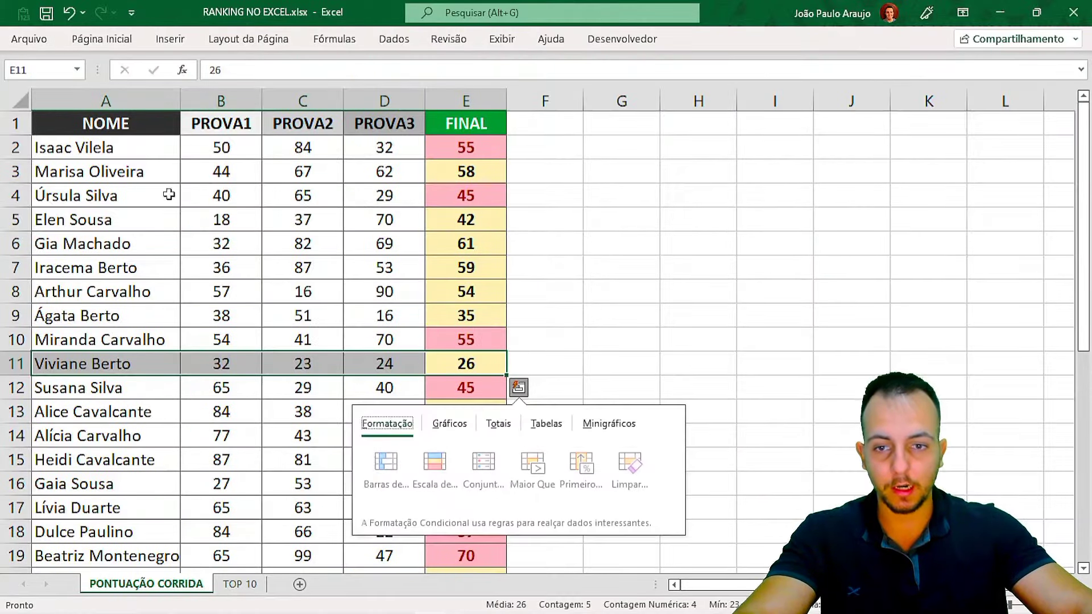
pyautogui.click(149, 139)
pyautogui.click(152, 125)
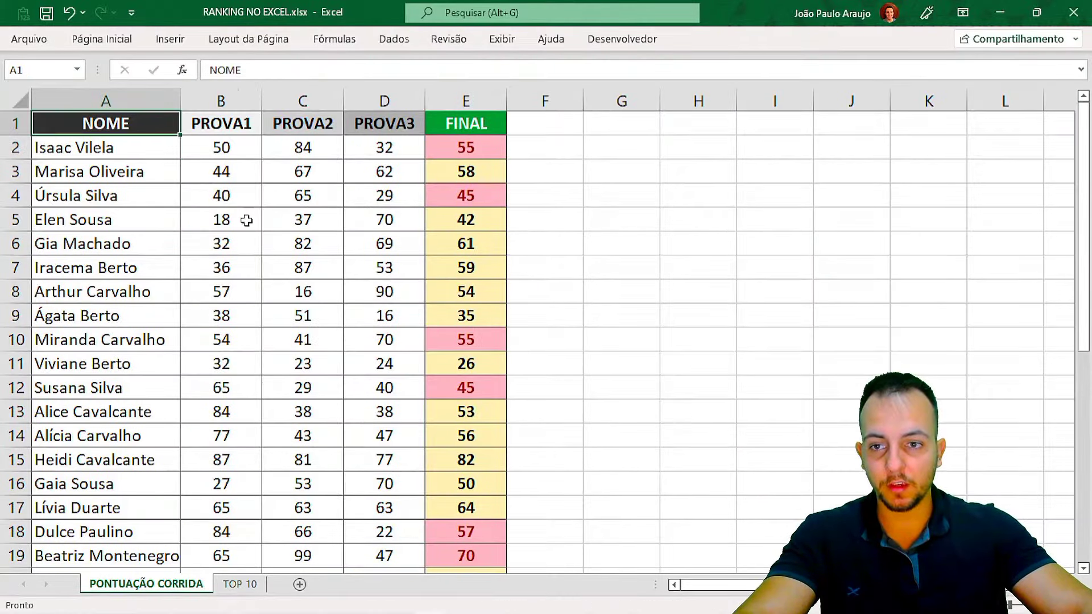
pyautogui.click(258, 584)
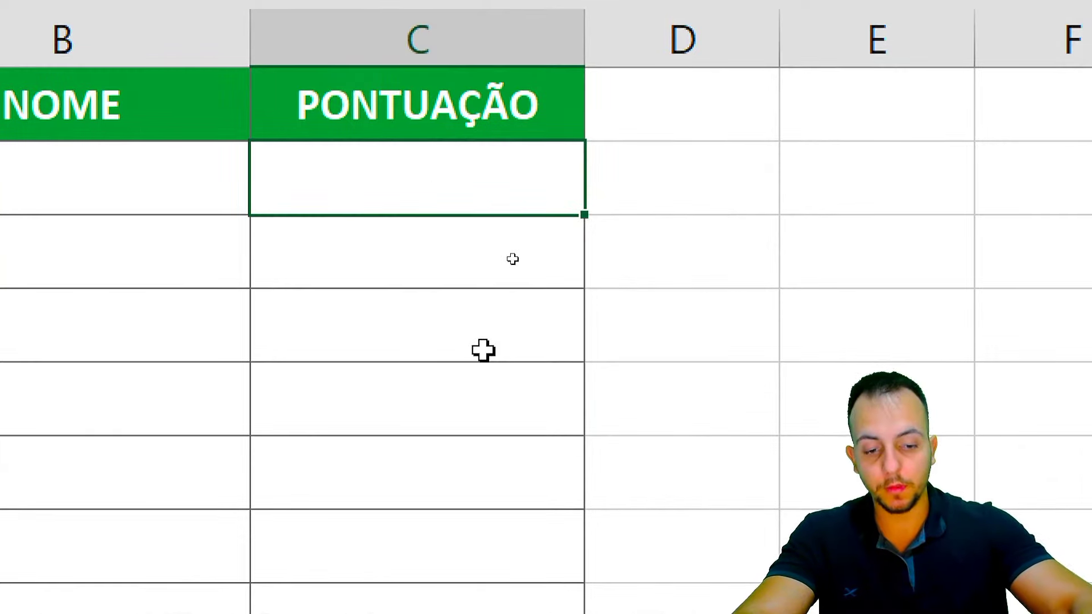
pyautogui.write('=MENOR')
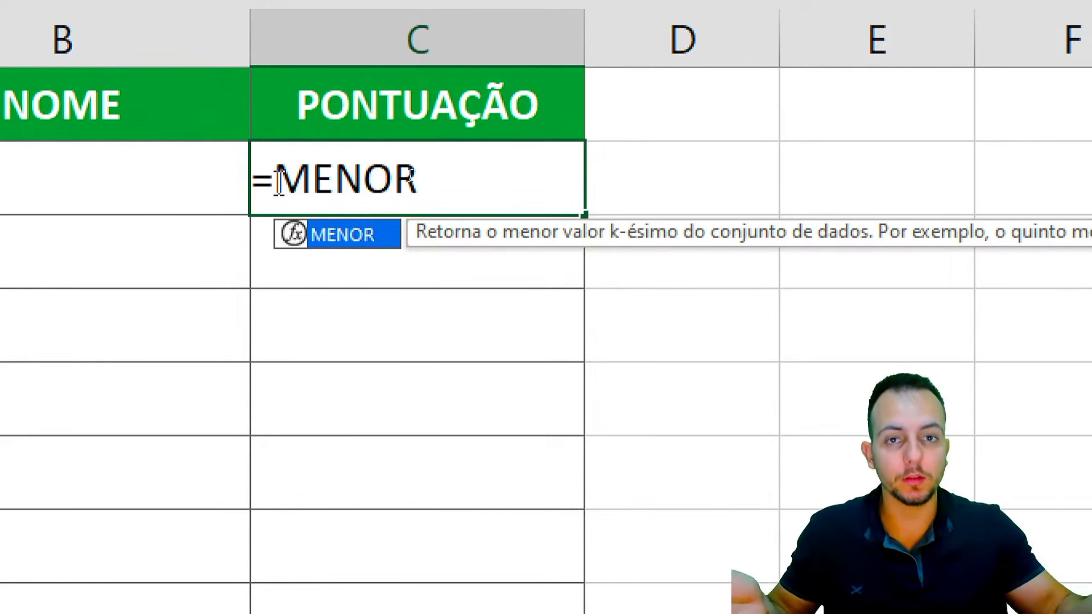
pyautogui.press('BackSpace')
pyautogui.press('BackSpace')
pyautogui.press('BackSpace')
pyautogui.press('BackSpace')
pyautogui.press('BackSpace')
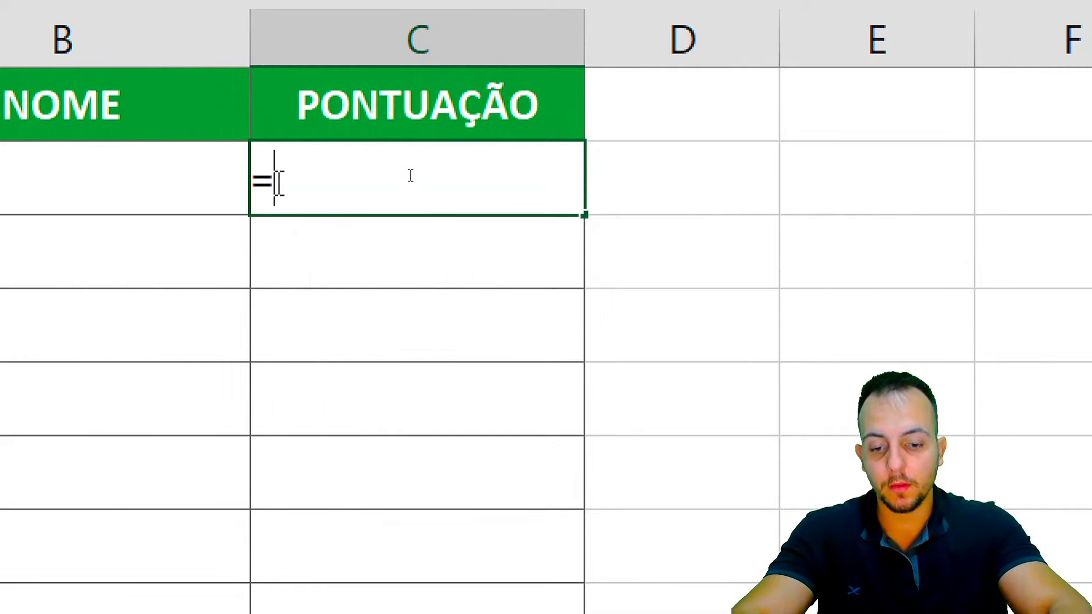
pyautogui.write('MAIOR')
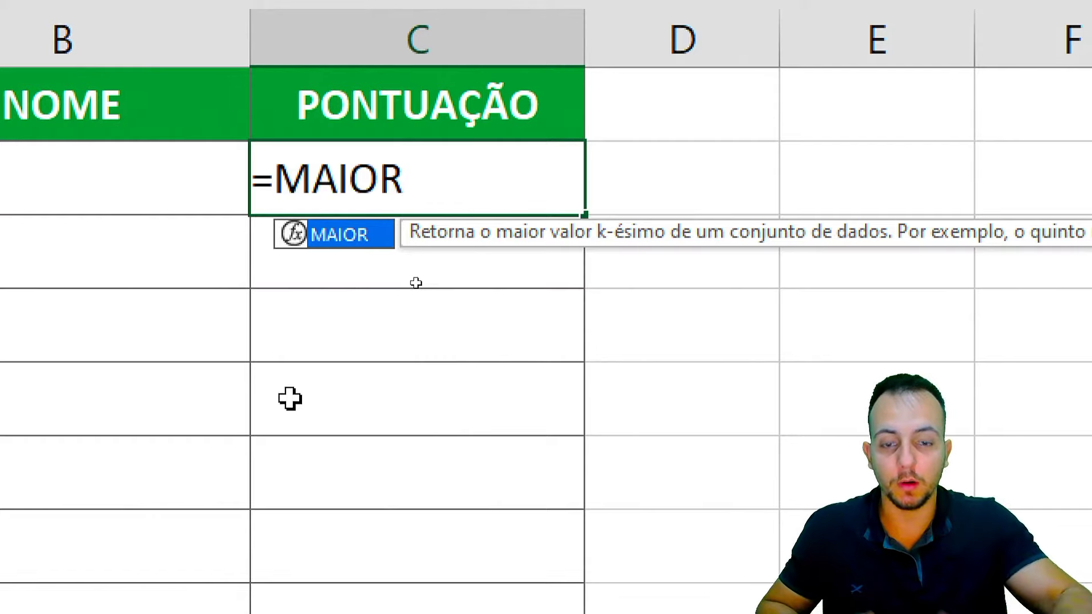
pyautogui.press('BackSpace')
pyautogui.press('BackSpace')
pyautogui.press('BackSpace')
pyautogui.press('BackSpace')
# Enter a MENOR formula in C2 with column E of PONTUAÇÃO CORRIDA as the array and A2 of TOP 10 as k.
pyautogui.write('ENOR')
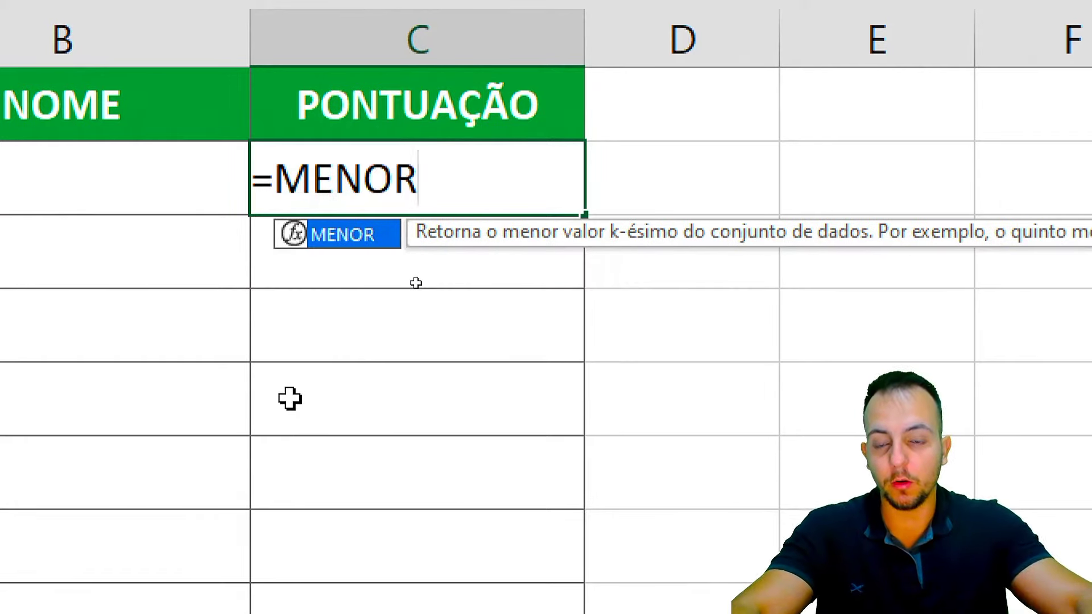
pyautogui.doubleClick(382, 236)
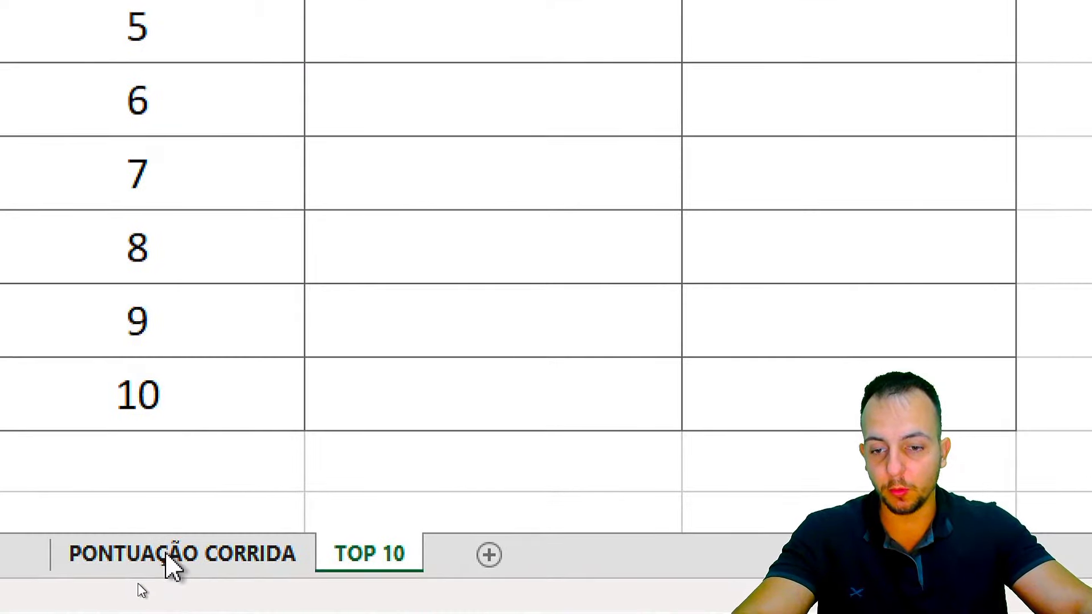
pyautogui.click(168, 586)
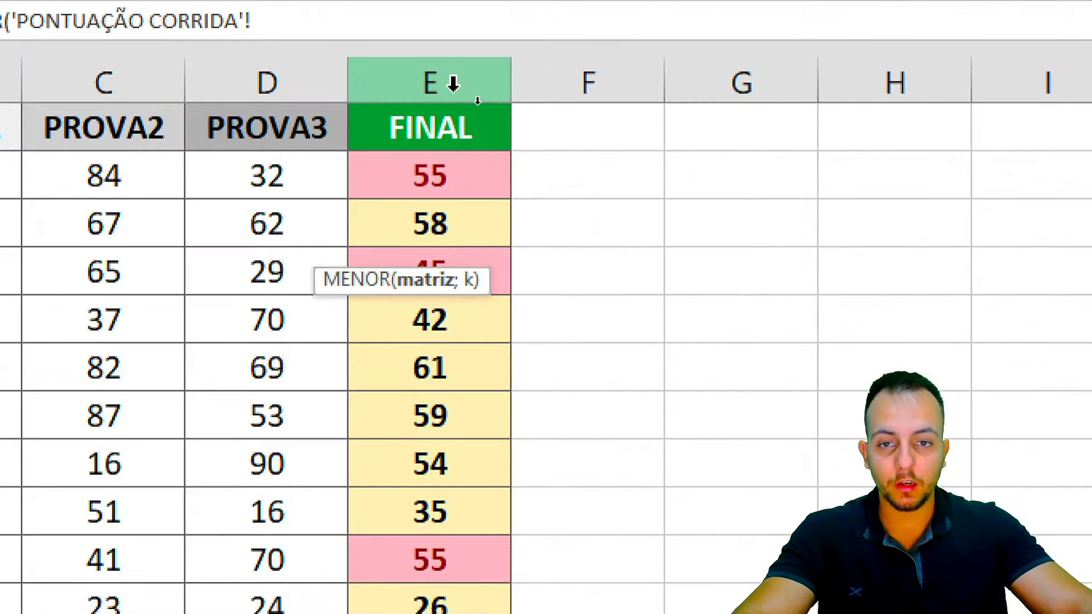
pyautogui.click(466, 100)
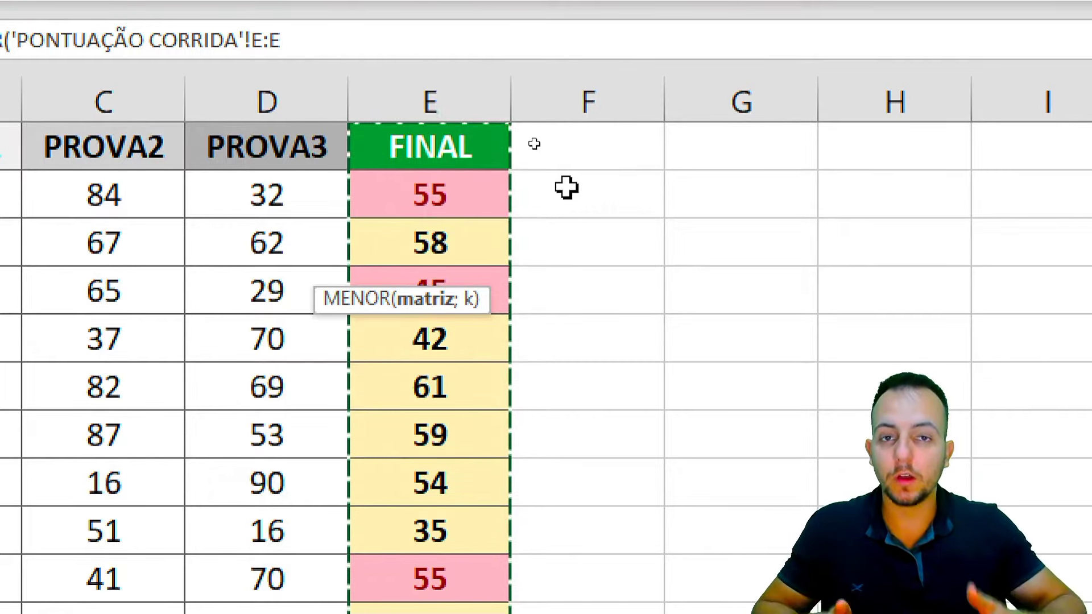
pyautogui.write(';')
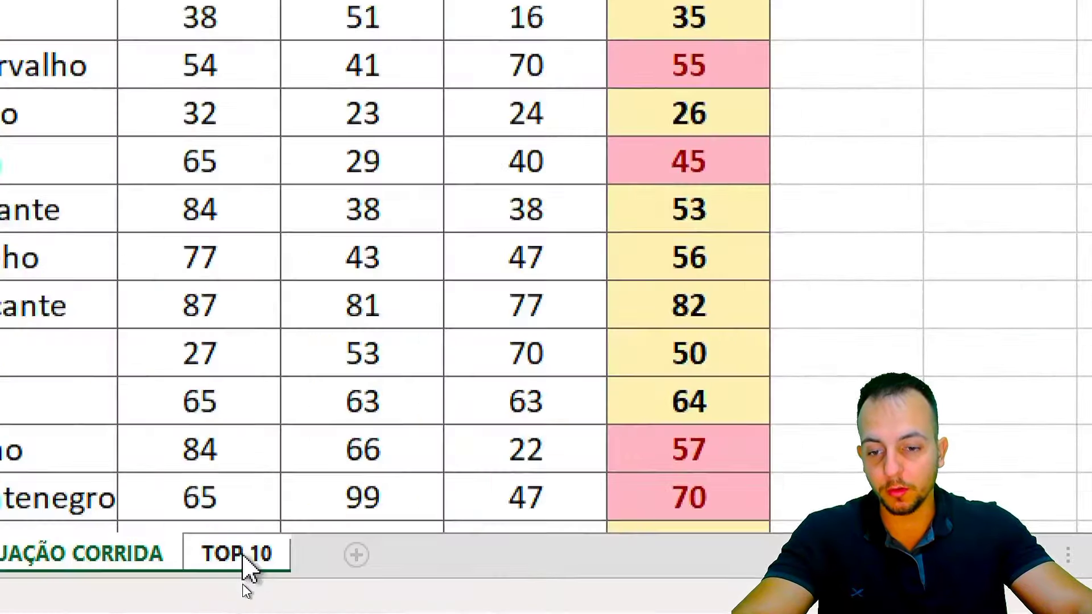
pyautogui.click(242, 585)
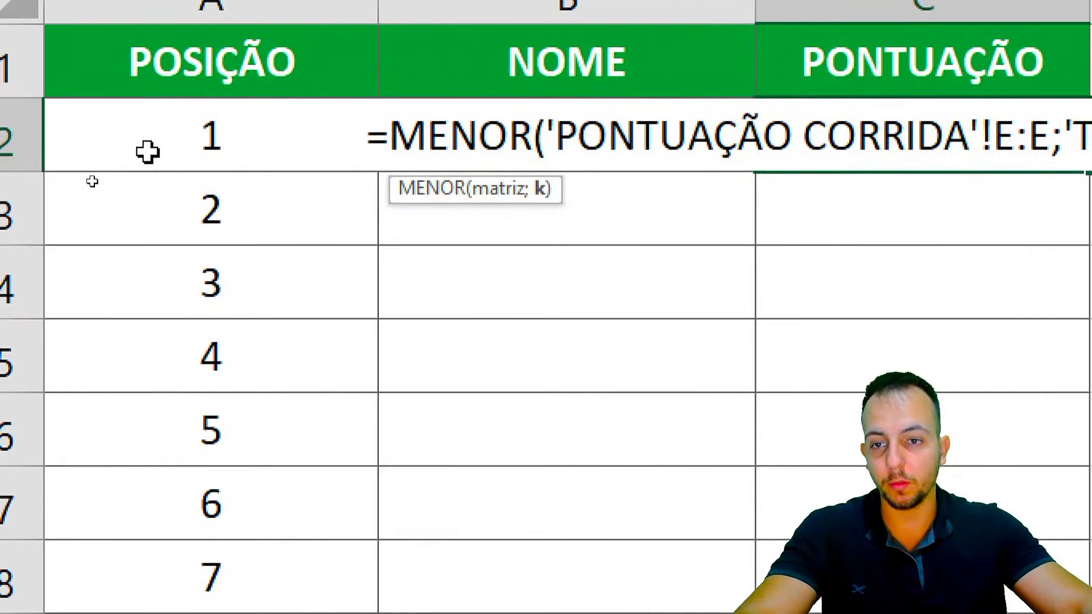
pyautogui.click(94, 181)
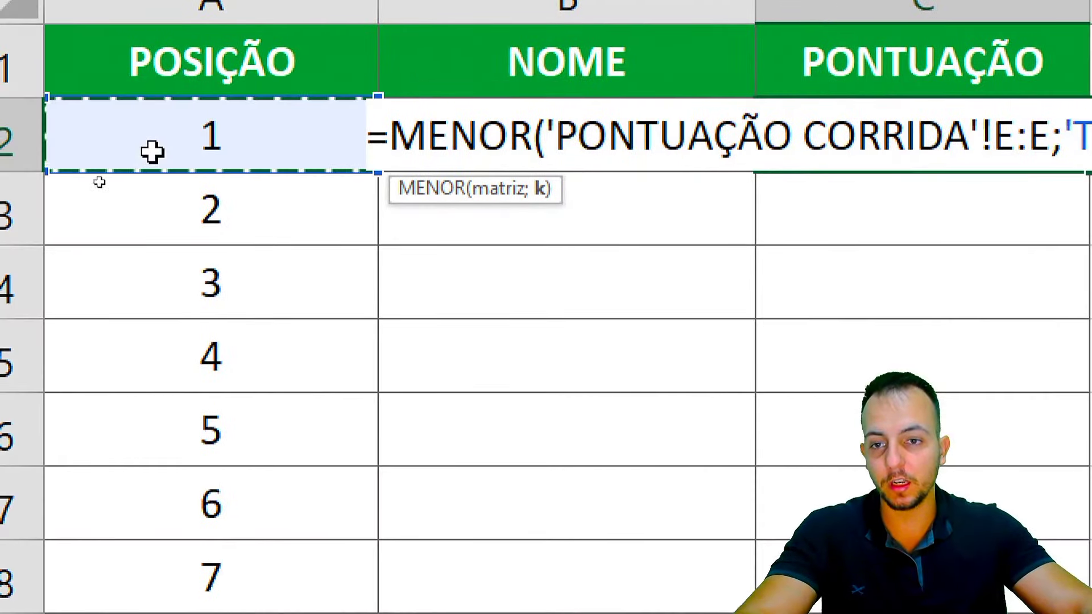
pyautogui.press('Return')
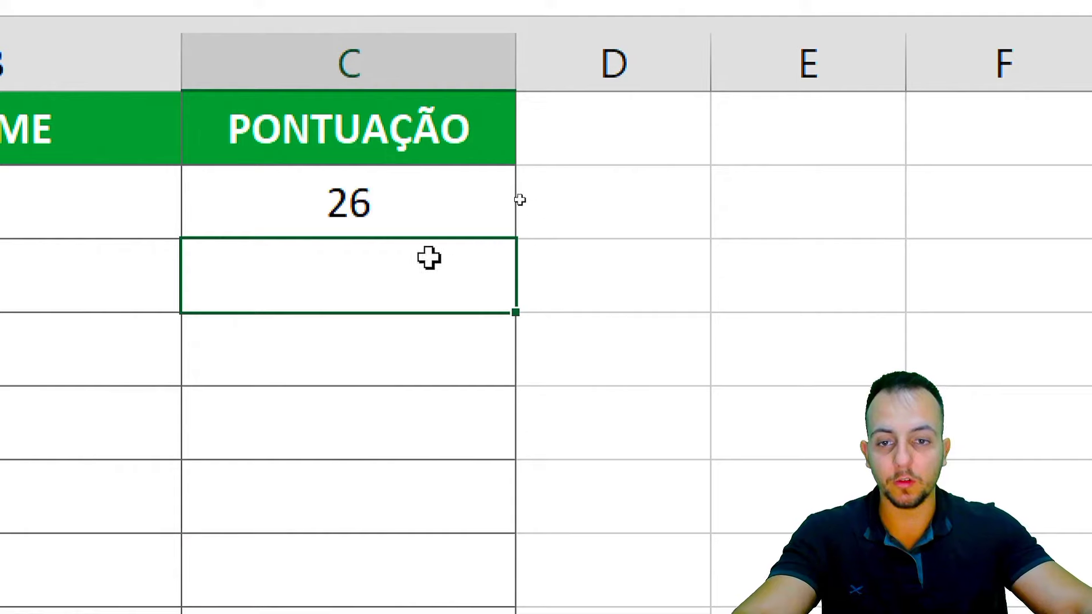
# Check the MENOR formula in C2 and fill it down to C3.
pyautogui.click(419, 215)
pyautogui.press('F2')
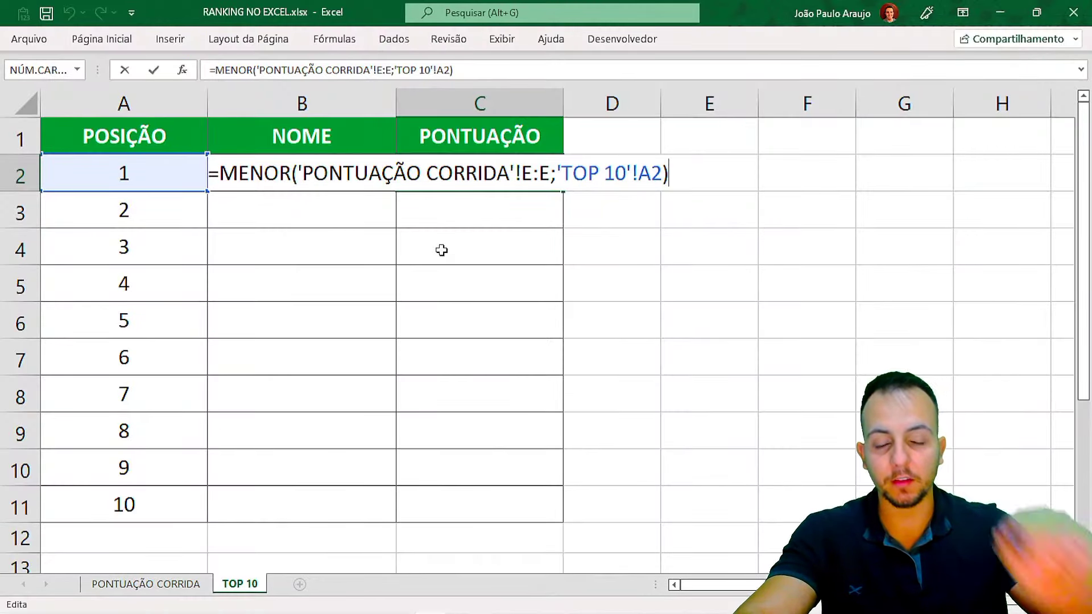
pyautogui.hotkey('ctrl', 'Return')
pyautogui.moveTo(561, 192); pyautogui.dragTo(537, 222)
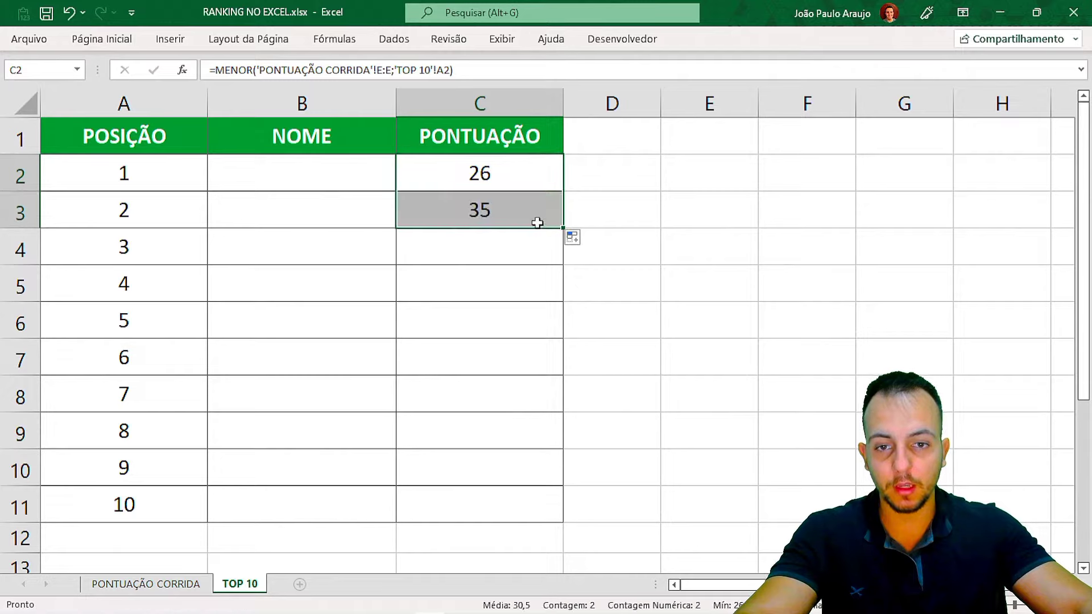
# Inspect the formula in C3 to check which position cell it uses as k.
pyautogui.click(519, 215)
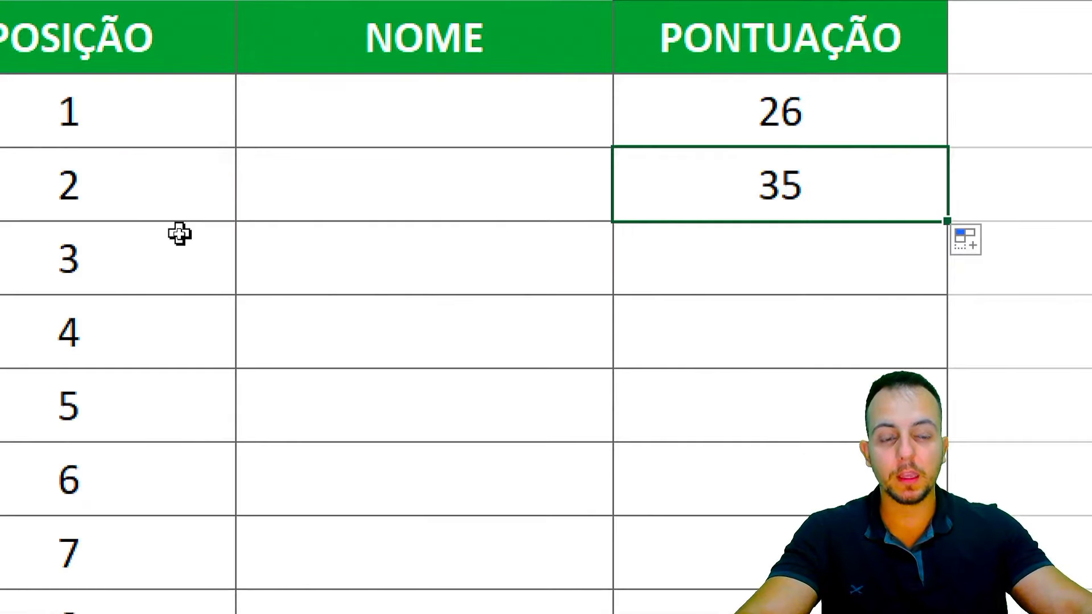
pyautogui.press('F2')
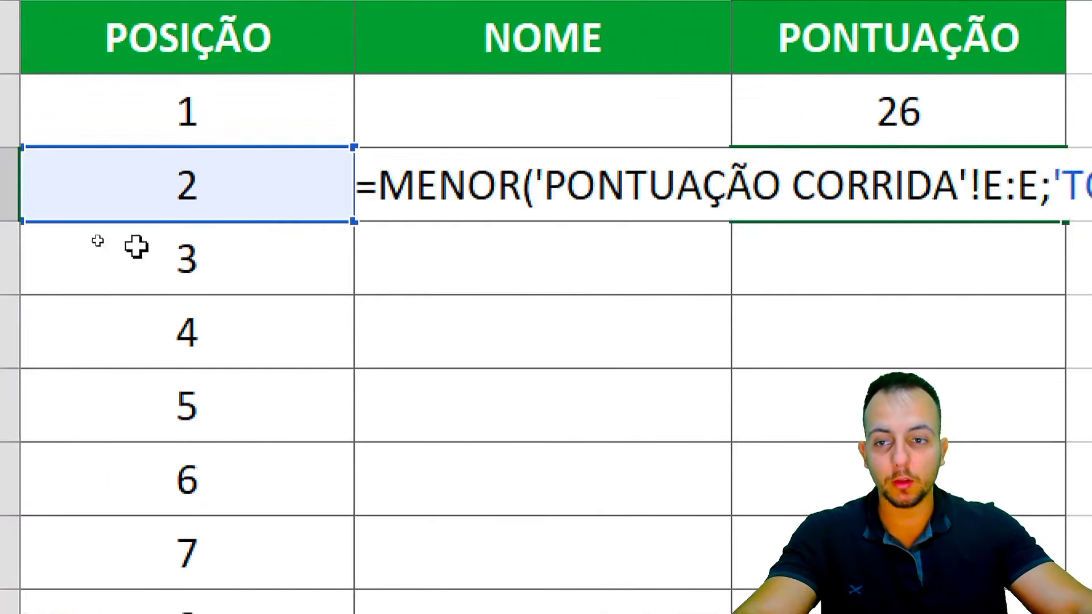
pyautogui.hotkey('ctrl', '2')
pyautogui.moveTo(77, 134); pyautogui.dragTo(123, 168)
pyautogui.moveTo(303, 167)
pyautogui.mouseDown()
pyautogui.moveTo(287, 212)
pyautogui.moveTo(230, 138)
pyautogui.mouseUp()
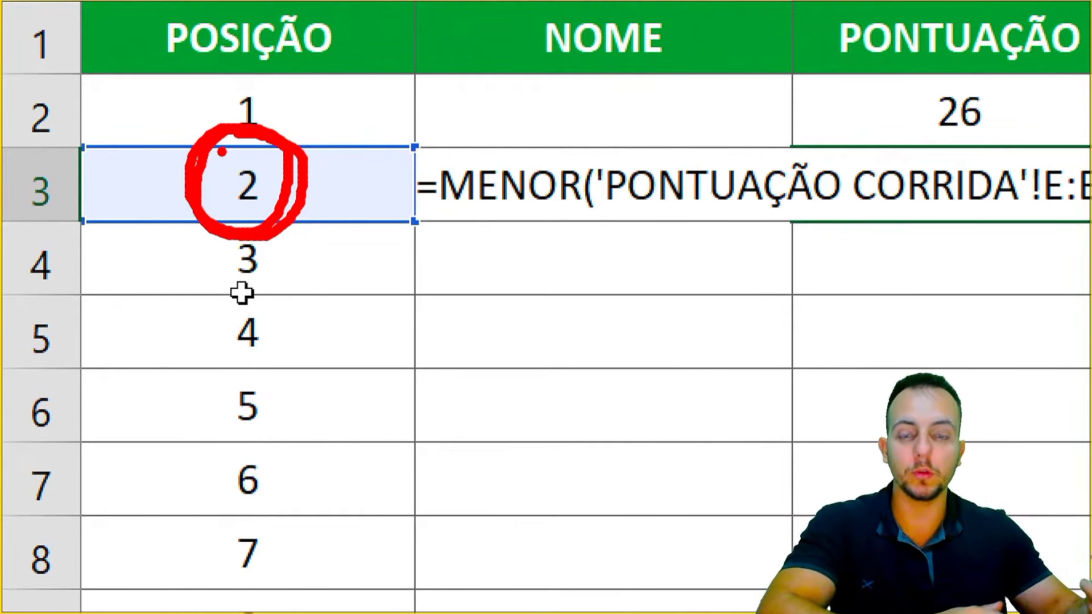
pyautogui.press('Escape')
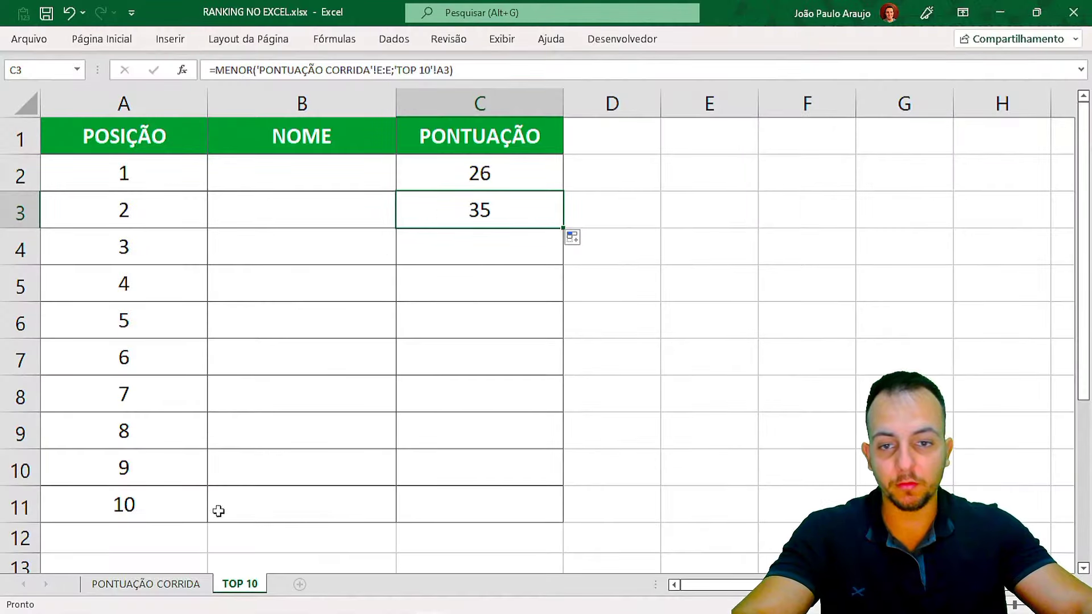
# Examine the FINAL column on the PONTUAÇÃO CORRIDA sheet for the first and second lowest scores, marking them, and return to TOP 10.
pyautogui.click(170, 584)
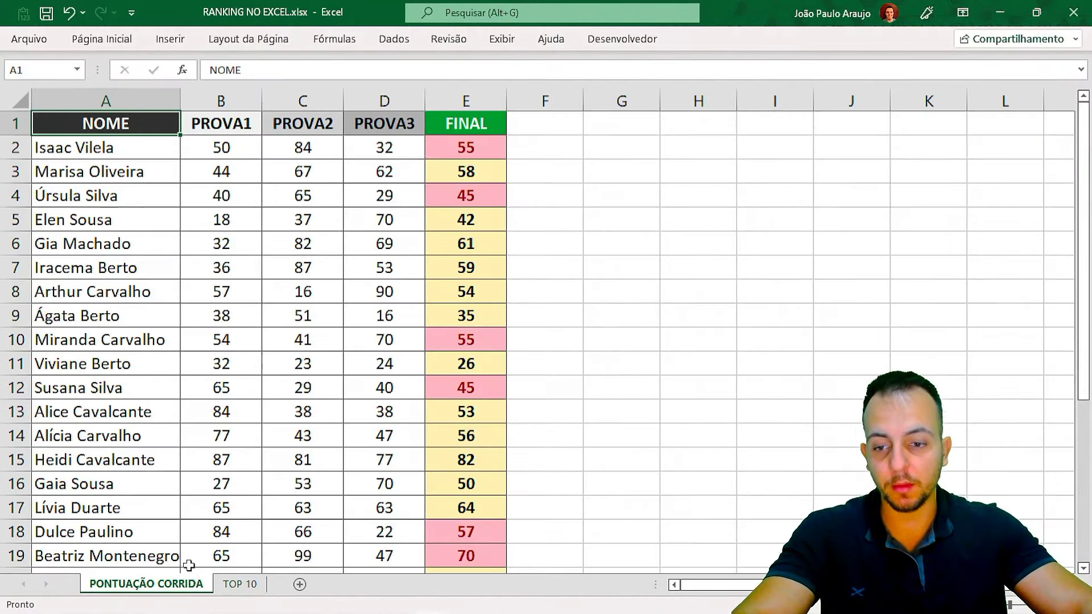
pyautogui.hotkey('ctrl', '2')
pyautogui.moveTo(424, 89)
pyautogui.mouseDown()
pyautogui.moveTo(514, 480)
pyautogui.moveTo(510, 579)
pyautogui.mouseUp()
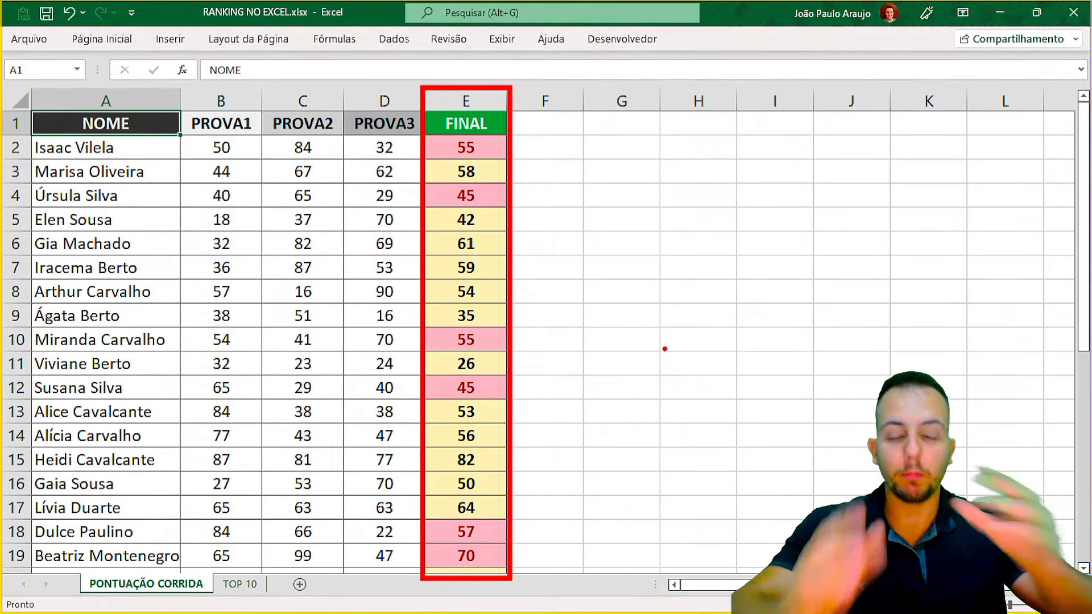
pyautogui.moveTo(740, 214)
pyautogui.mouseDown()
pyautogui.moveTo(753, 325)
pyautogui.moveTo(808, 325)
pyautogui.mouseUp()
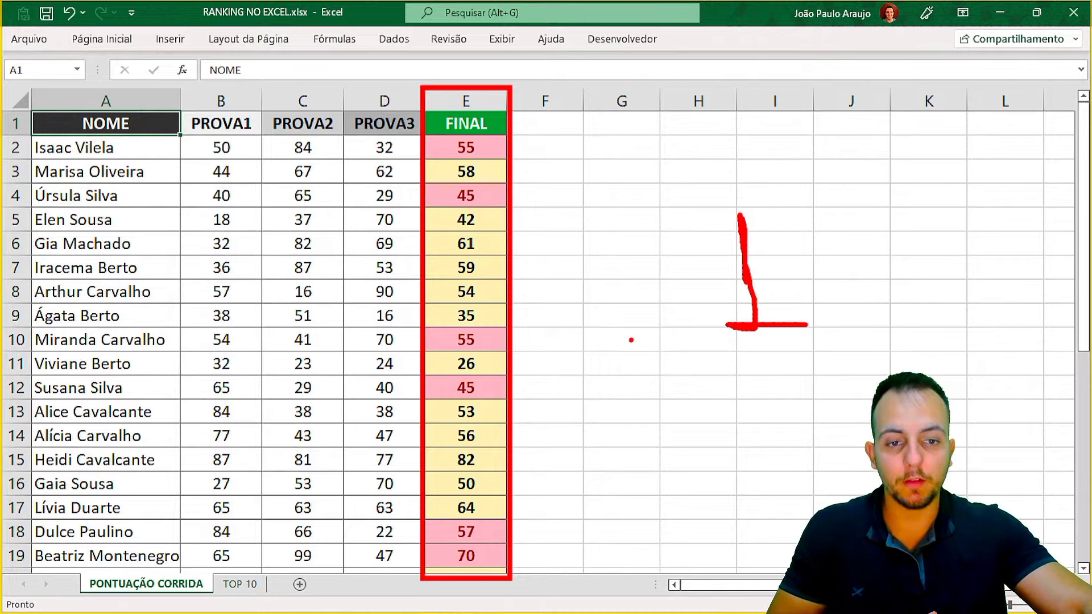
pyautogui.moveTo(497, 355)
pyautogui.mouseDown()
pyautogui.moveTo(458, 347)
pyautogui.moveTo(500, 341)
pyautogui.moveTo(429, 389)
pyautogui.moveTo(422, 344)
pyautogui.mouseUp()
pyautogui.moveTo(669, 243)
pyautogui.mouseDown()
pyautogui.moveTo(679, 217)
pyautogui.moveTo(734, 321)
pyautogui.moveTo(752, 307)
pyautogui.mouseUp()
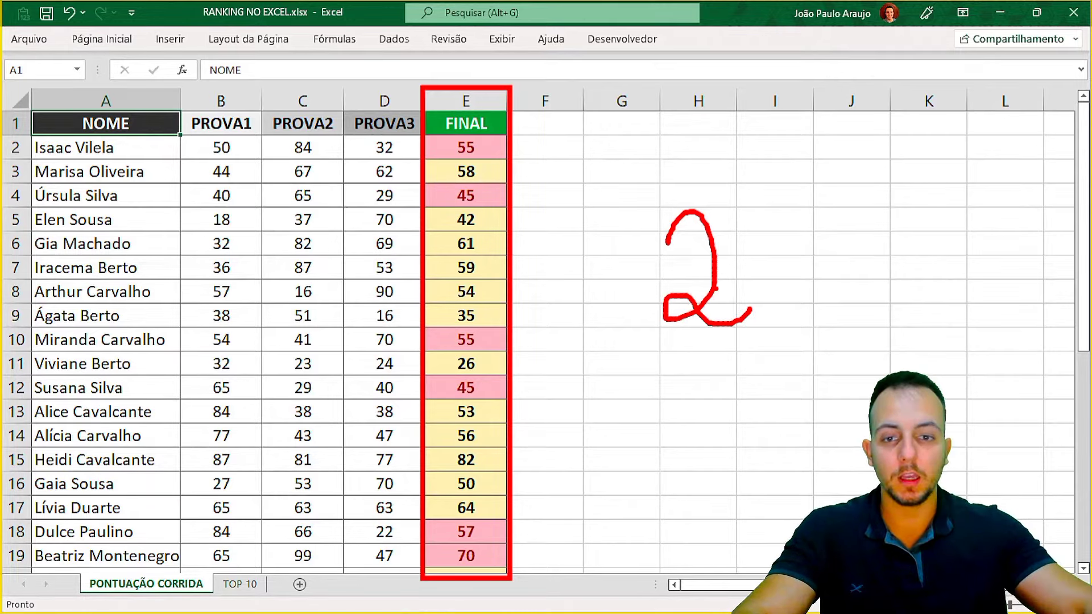
pyautogui.moveTo(480, 341)
pyautogui.mouseDown()
pyautogui.moveTo(450, 375)
pyautogui.moveTo(455, 347)
pyautogui.moveTo(501, 348)
pyautogui.mouseUp()
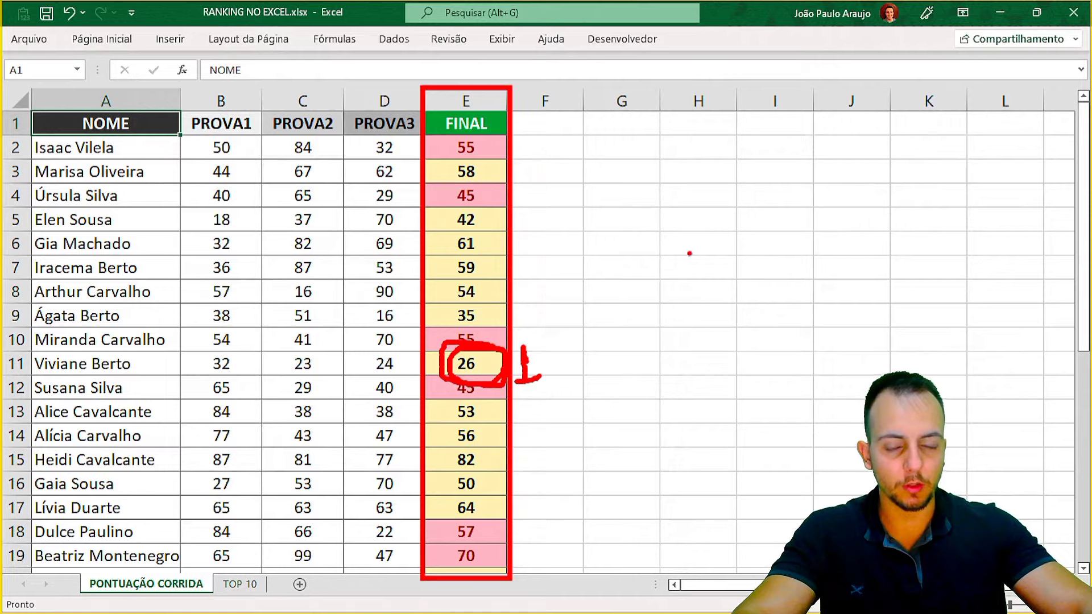
pyautogui.moveTo(770, 241)
pyautogui.mouseDown()
pyautogui.moveTo(810, 316)
pyautogui.moveTo(848, 322)
pyautogui.mouseUp()
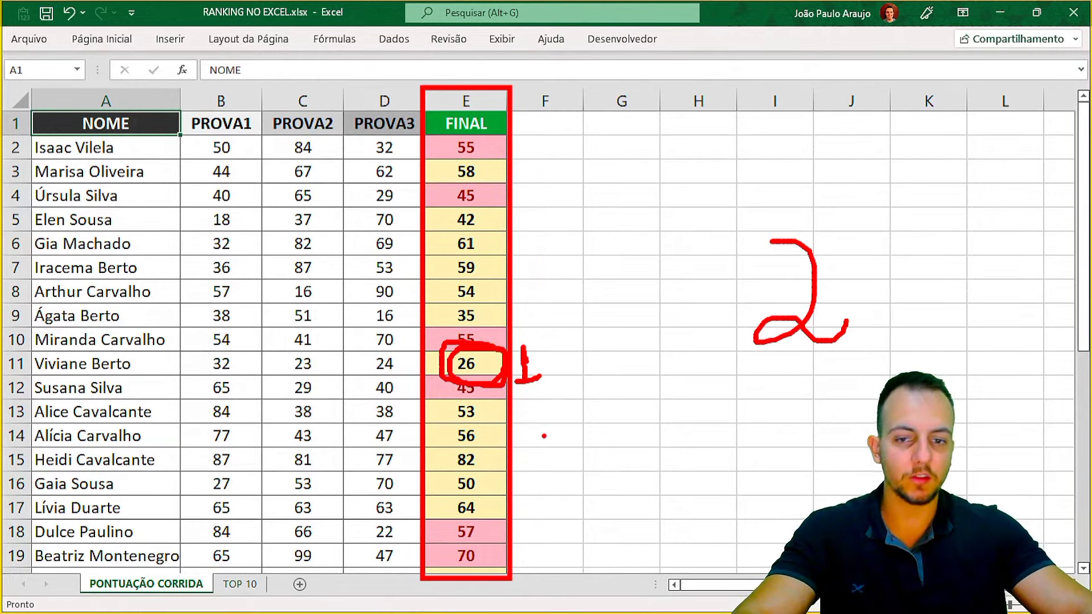
pyautogui.click(240, 584)
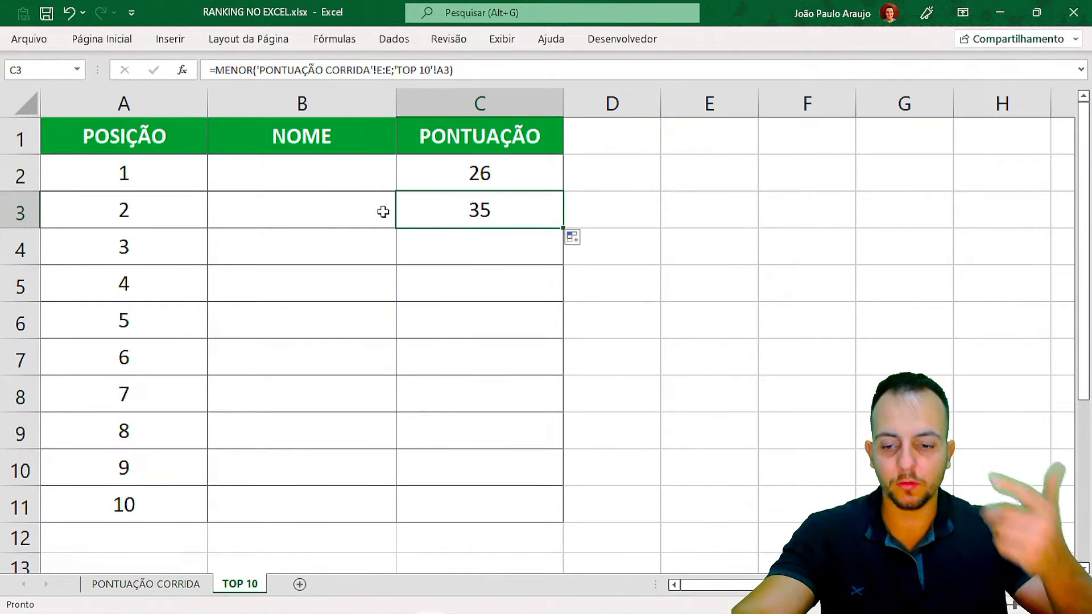
# Check the MENOR formula in C3 and fill it down to C11 to complete the PONTUAÇÃO column.
pyautogui.press('F2')
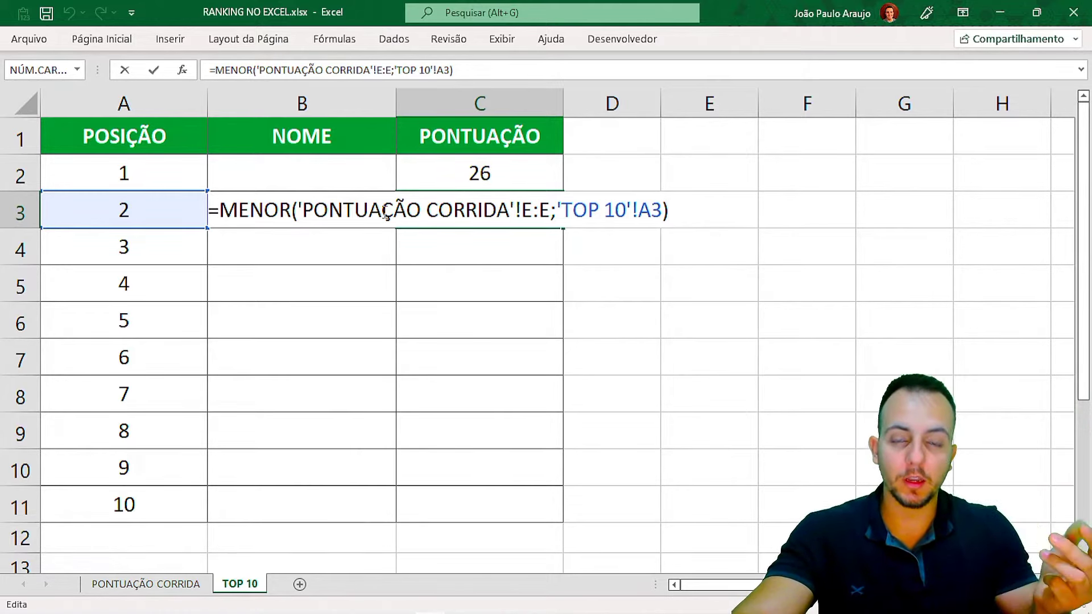
pyautogui.hotkey('ctrl', 'Return')
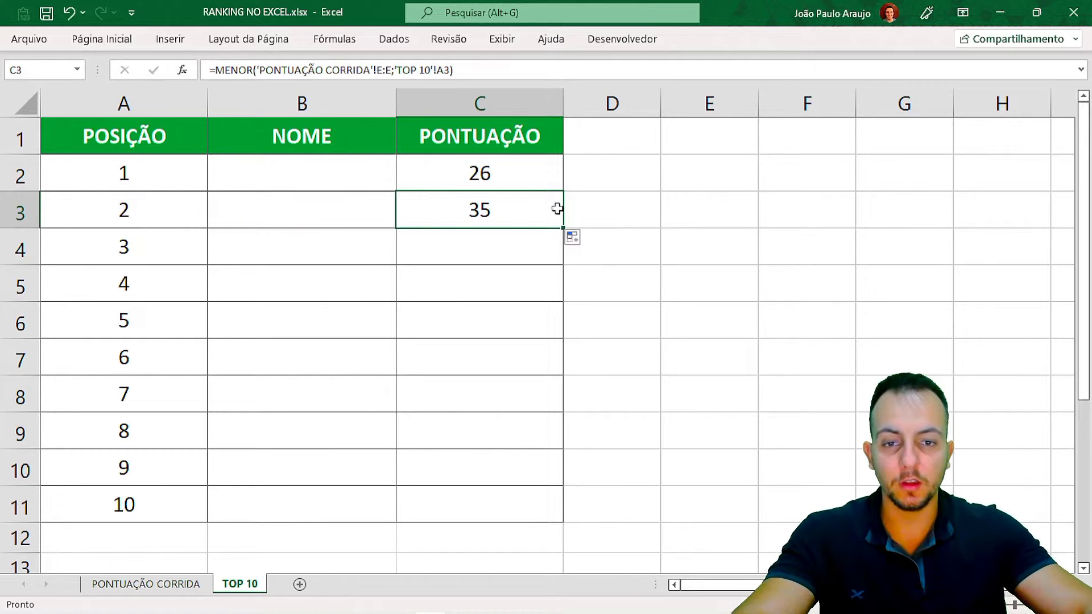
pyautogui.moveTo(563, 228); pyautogui.dragTo(545, 518)
pyautogui.click(518, 244)
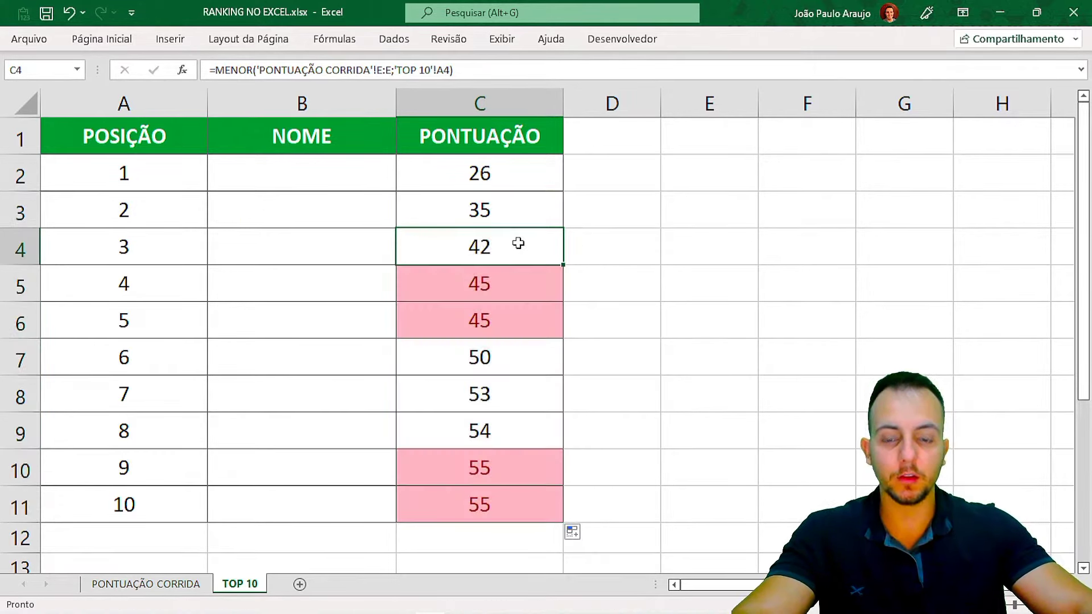
pyautogui.click(524, 190)
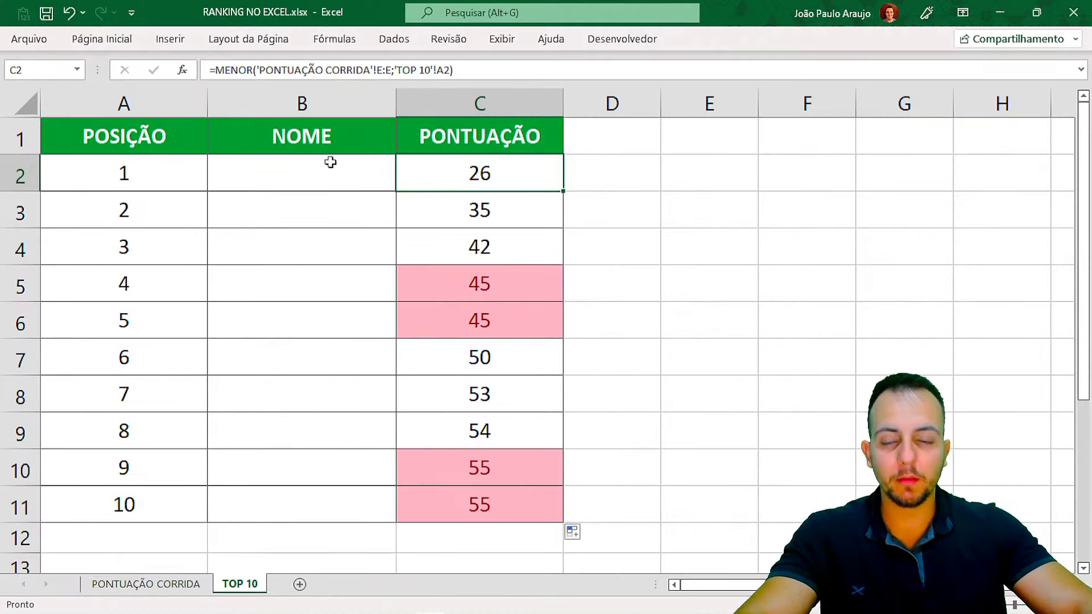
# Examine the NOME column on TOP 10 and the name and final score in row 11 of PONTUAÇÃO CORRIDA, then return to TOP 10.
pyautogui.click(304, 167)
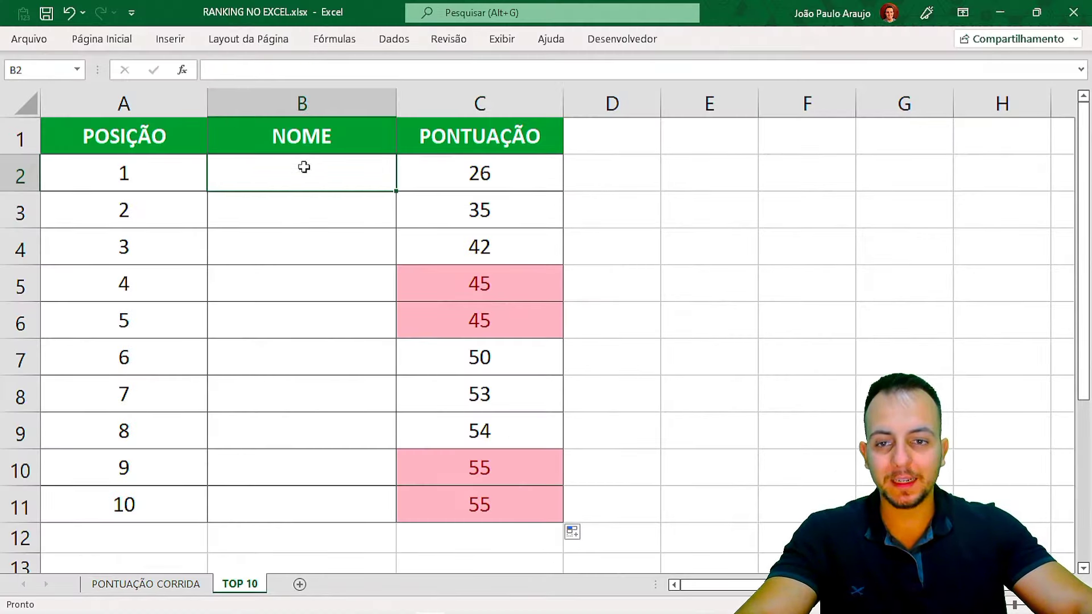
pyautogui.click(300, 113)
pyautogui.click(257, 174)
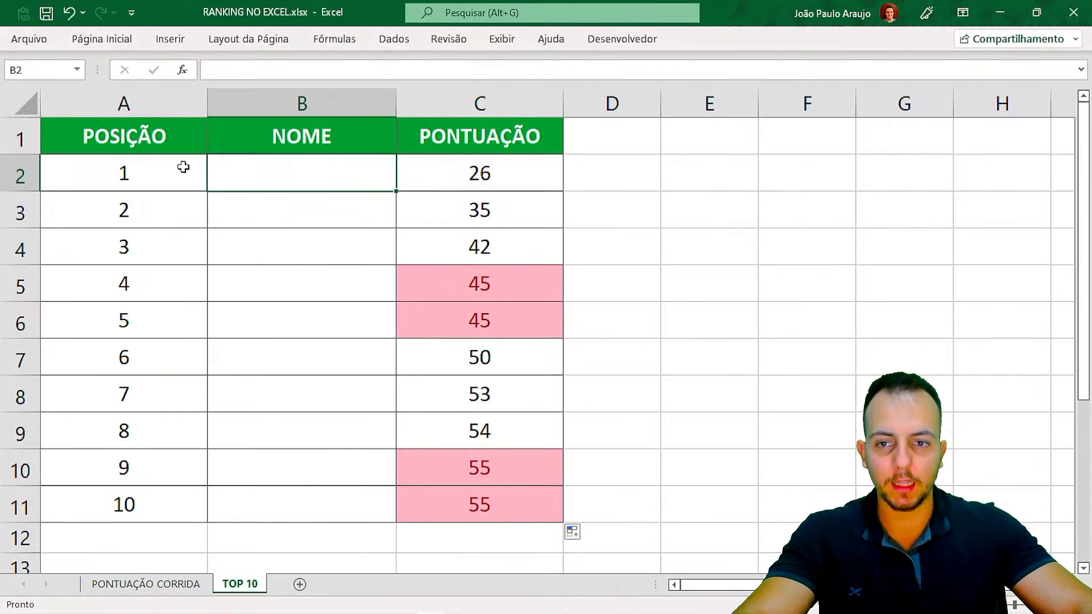
pyautogui.moveTo(166, 142); pyautogui.dragTo(456, 504)
pyautogui.click(352, 183)
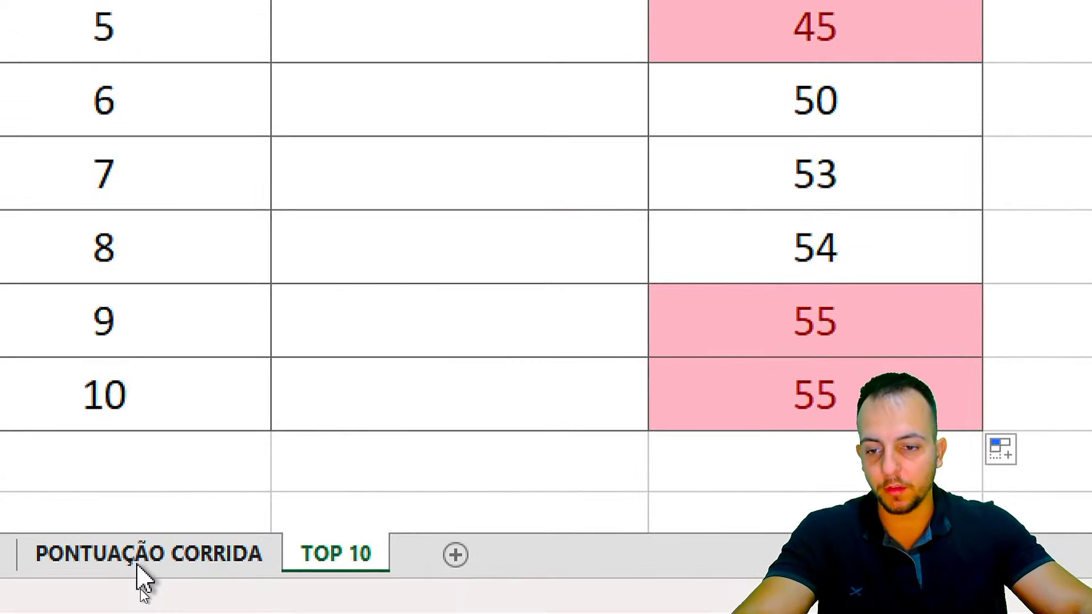
pyautogui.click(142, 586)
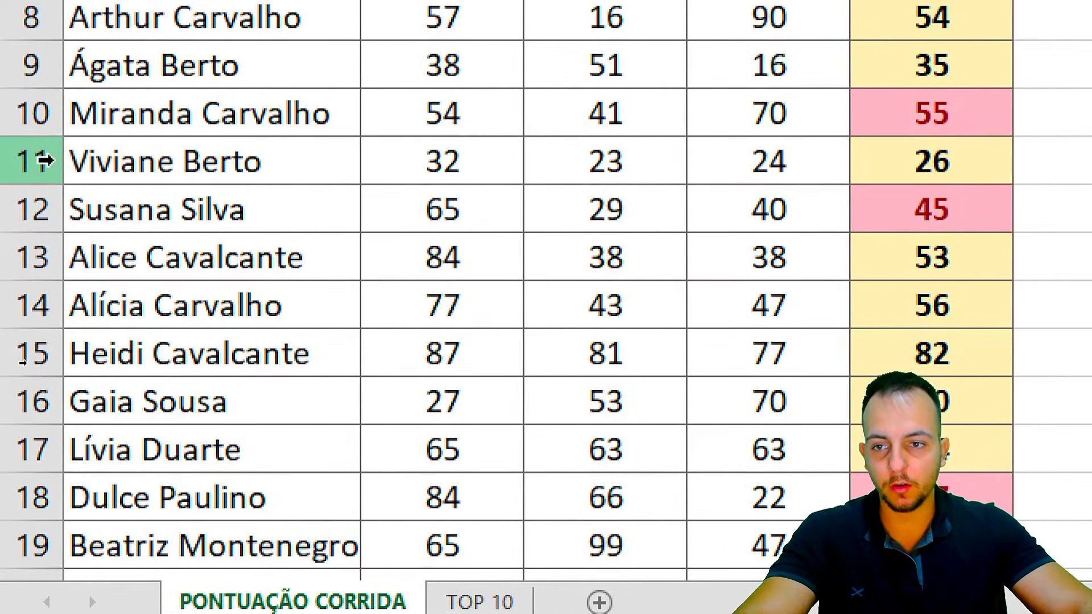
pyautogui.click(34, 161)
pyautogui.hotkey('ctrl', '2')
pyautogui.moveTo(937, 126)
pyautogui.mouseDown()
pyautogui.moveTo(982, 176)
pyautogui.moveTo(975, 132)
pyautogui.moveTo(902, 111)
pyautogui.mouseUp()
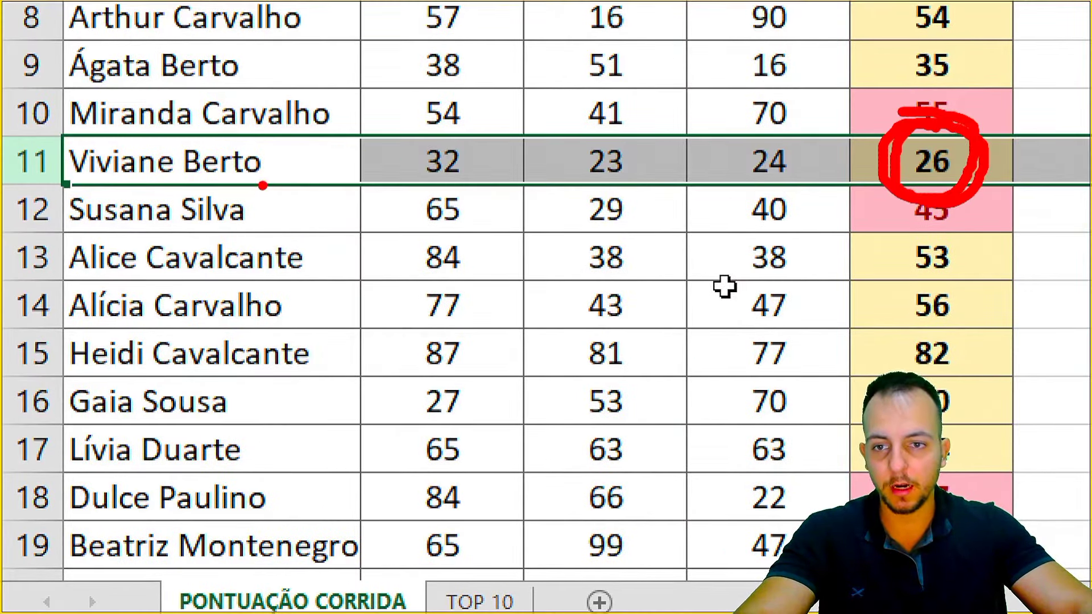
pyautogui.moveTo(262, 186)
pyautogui.mouseDown()
pyautogui.moveTo(296, 187)
pyautogui.moveTo(250, 193)
pyautogui.moveTo(313, 163)
pyautogui.mouseUp()
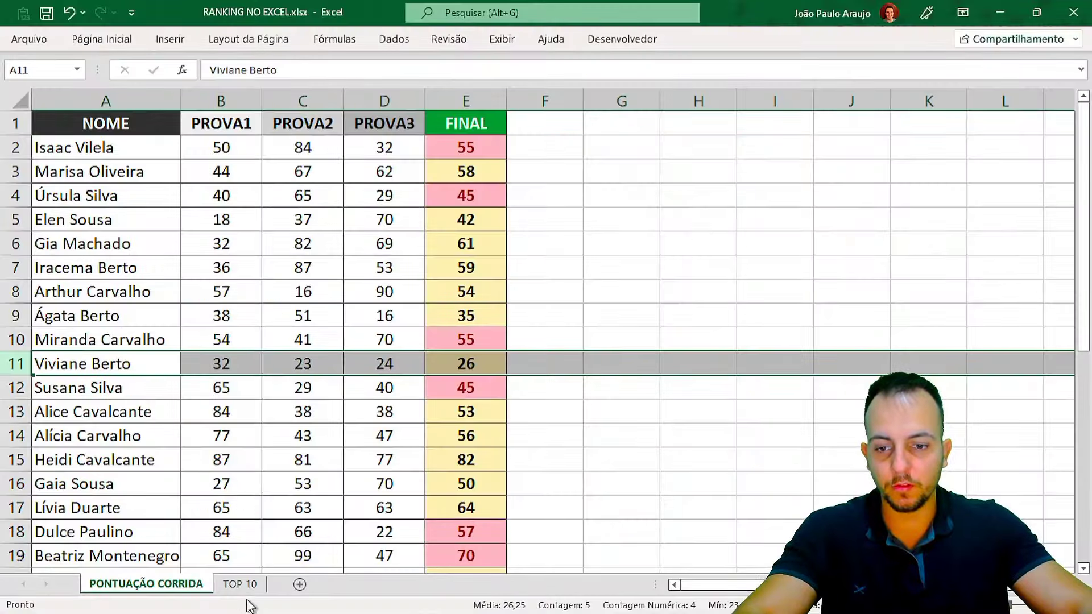
pyautogui.click(236, 585)
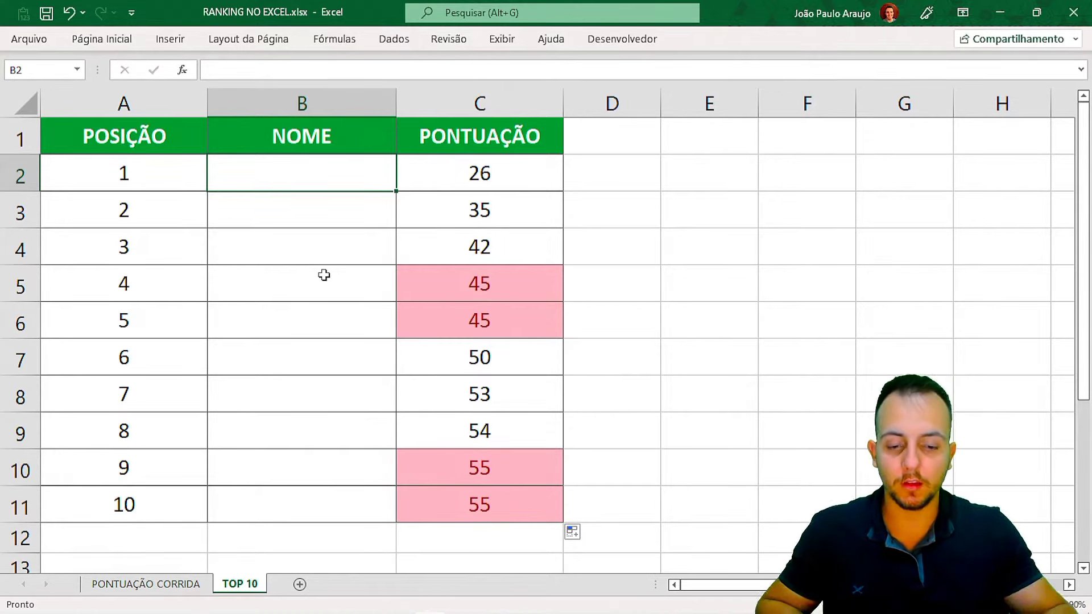
# Start an ÍNDICE formula in B2 with columns A:E of the PONTUAÇÃO CORRIDA sheet as its array.
pyautogui.write('=PRO')
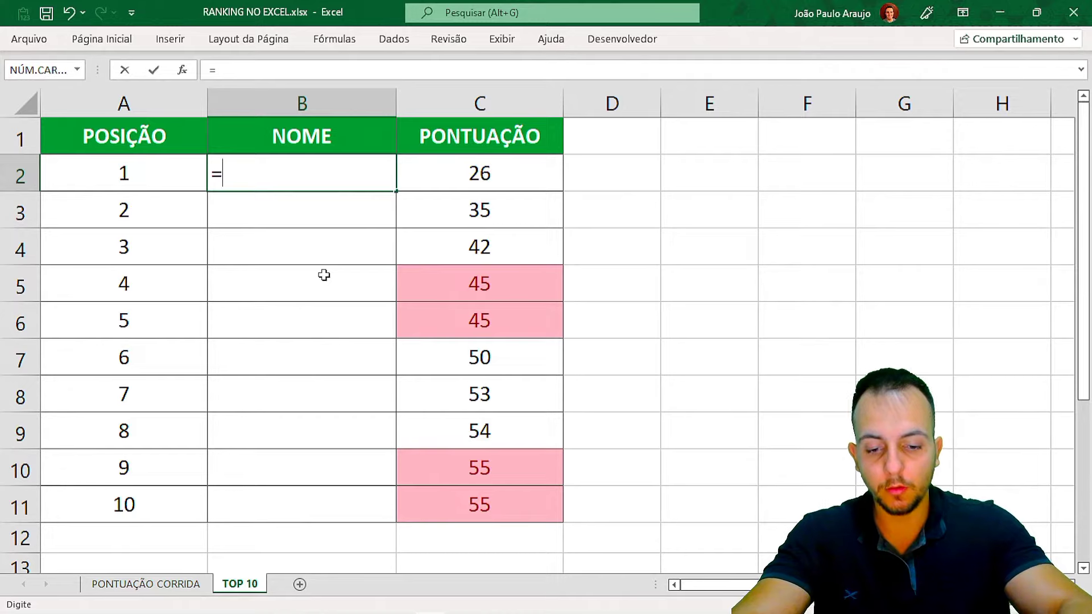
pyautogui.press('BackSpace')
pyautogui.press('BackSpace')
pyautogui.press('BackSpace')
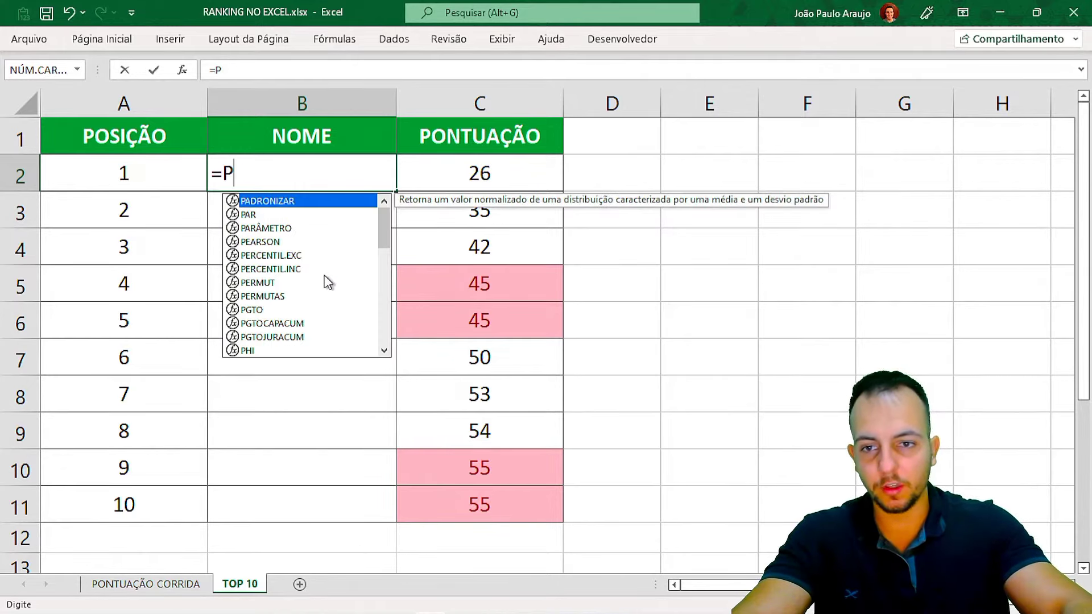
pyautogui.write('ÍNDICE')
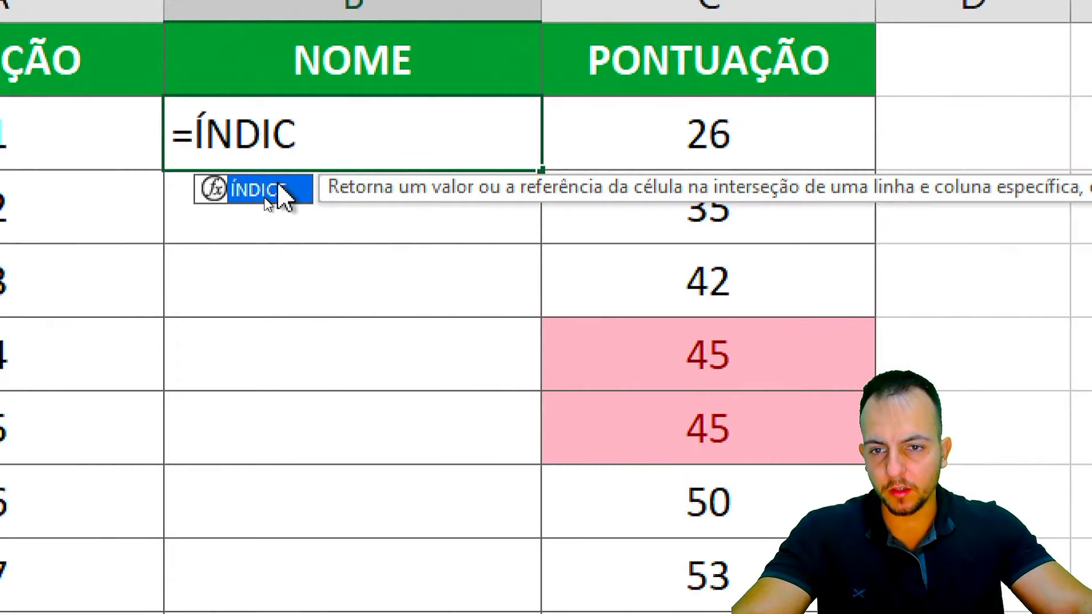
pyautogui.doubleClick(265, 203)
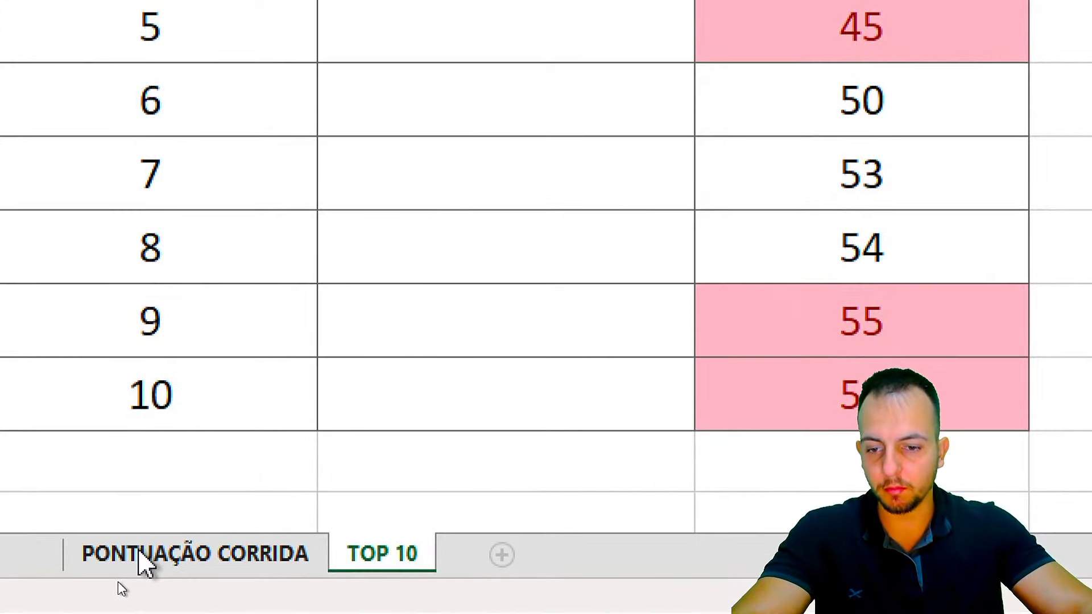
pyautogui.click(122, 584)
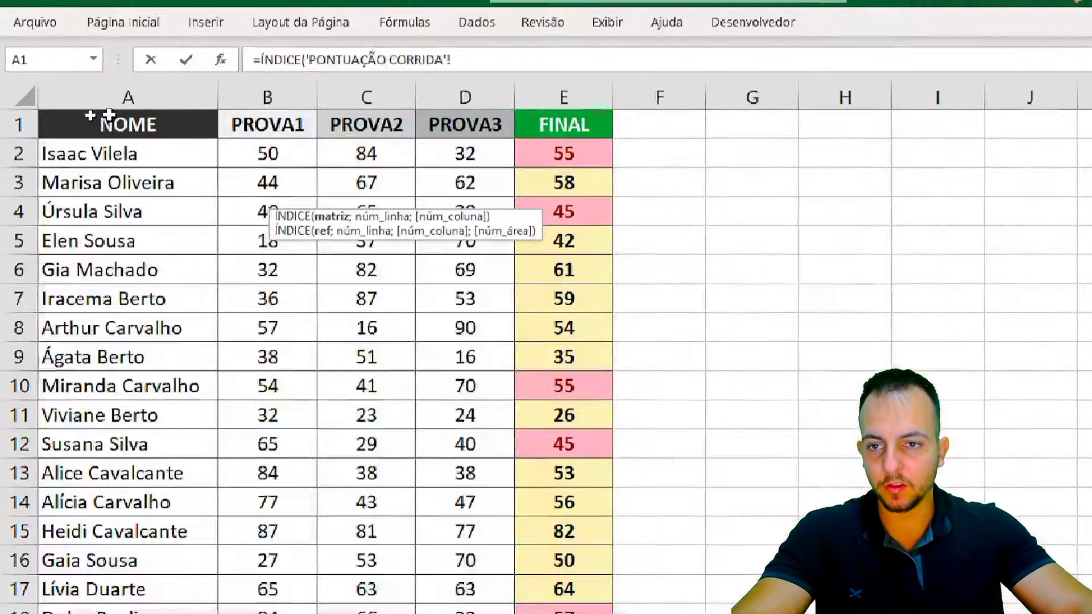
pyautogui.moveTo(66, 105); pyautogui.dragTo(305, 103)
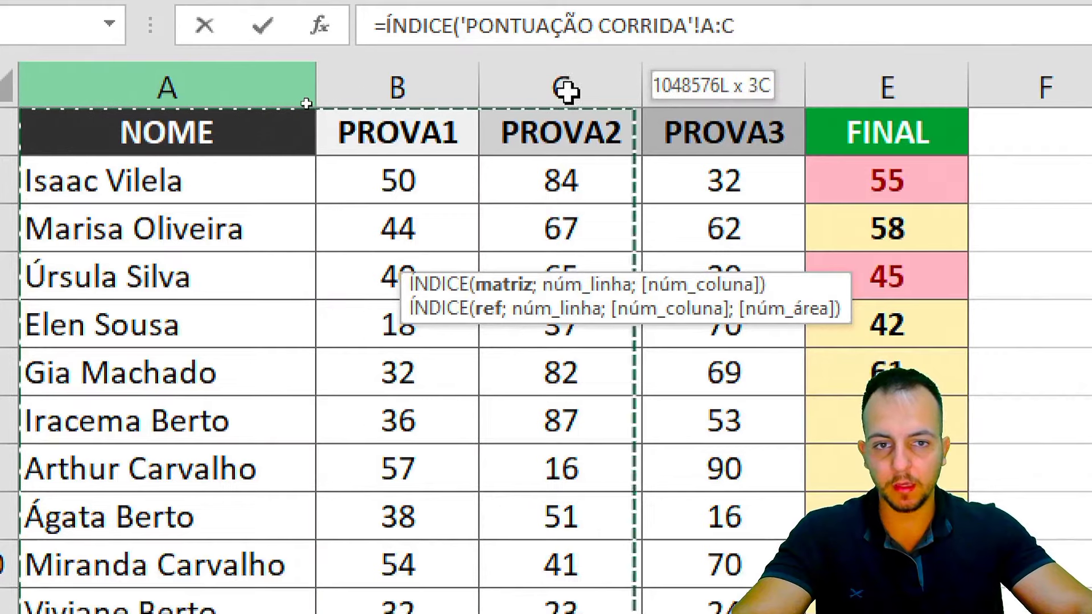
pyautogui.moveTo(566, 90); pyautogui.dragTo(876, 85)
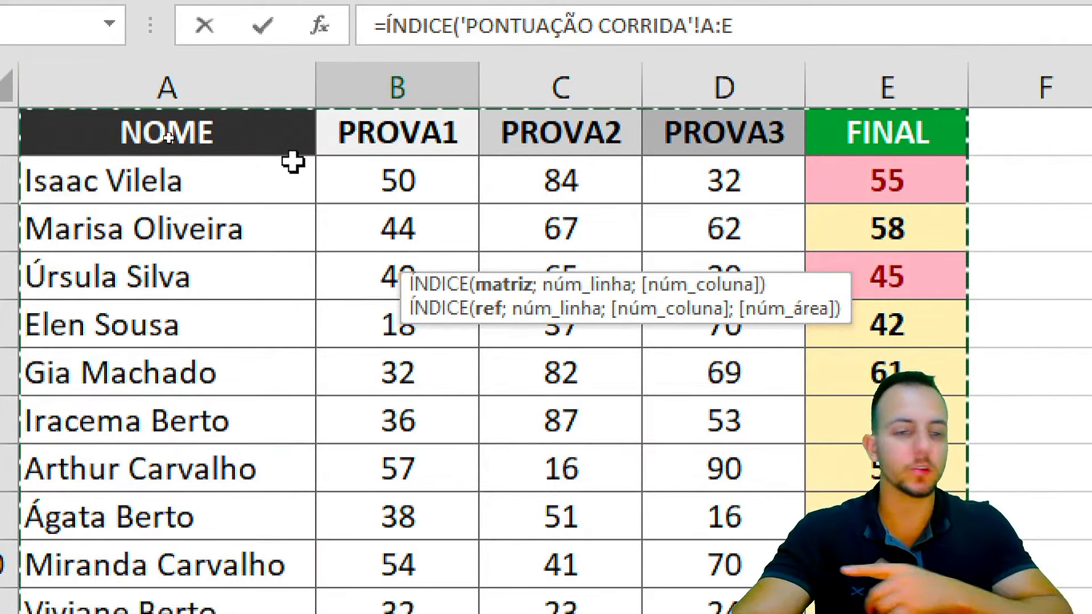
pyautogui.write(';')
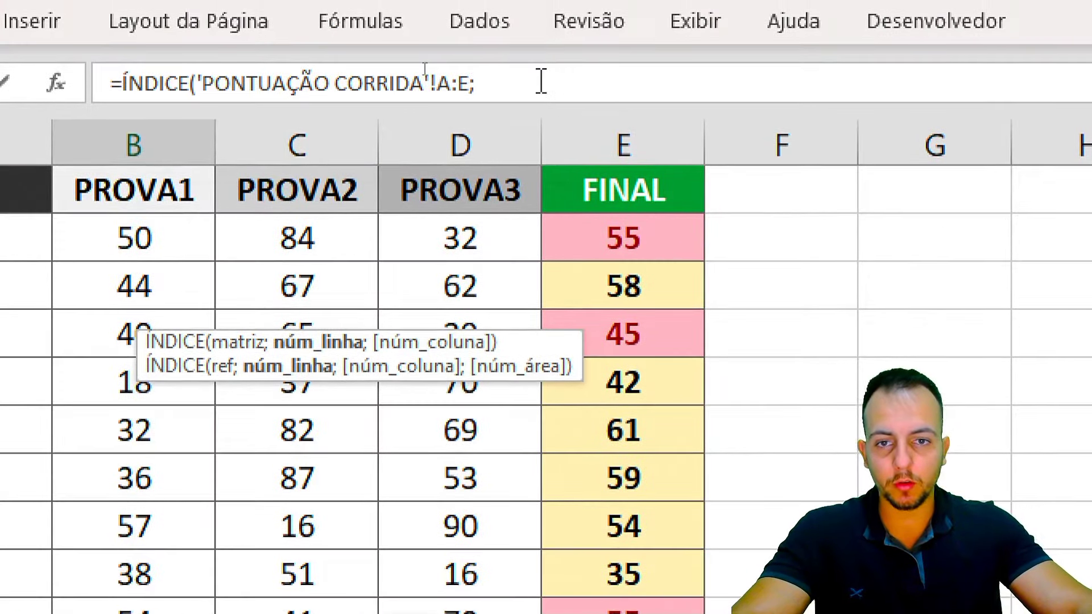
# Nest CORRESP as the row number of the ÍNDICE formula, with cell C2 of TOP 10 as the lookup value.
pyautogui.click(802, 23)
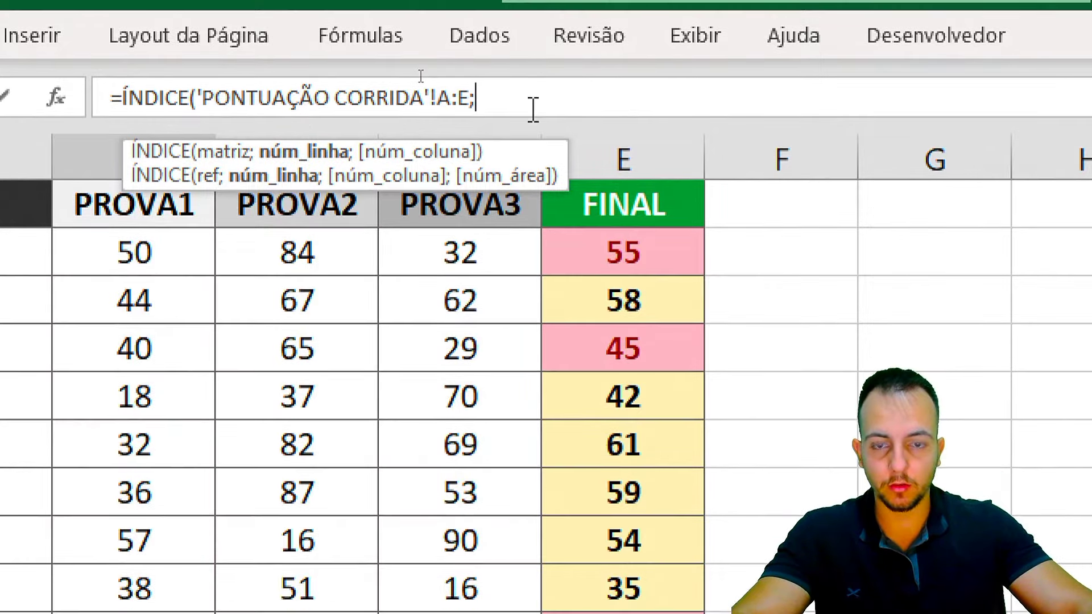
pyautogui.write('COR')
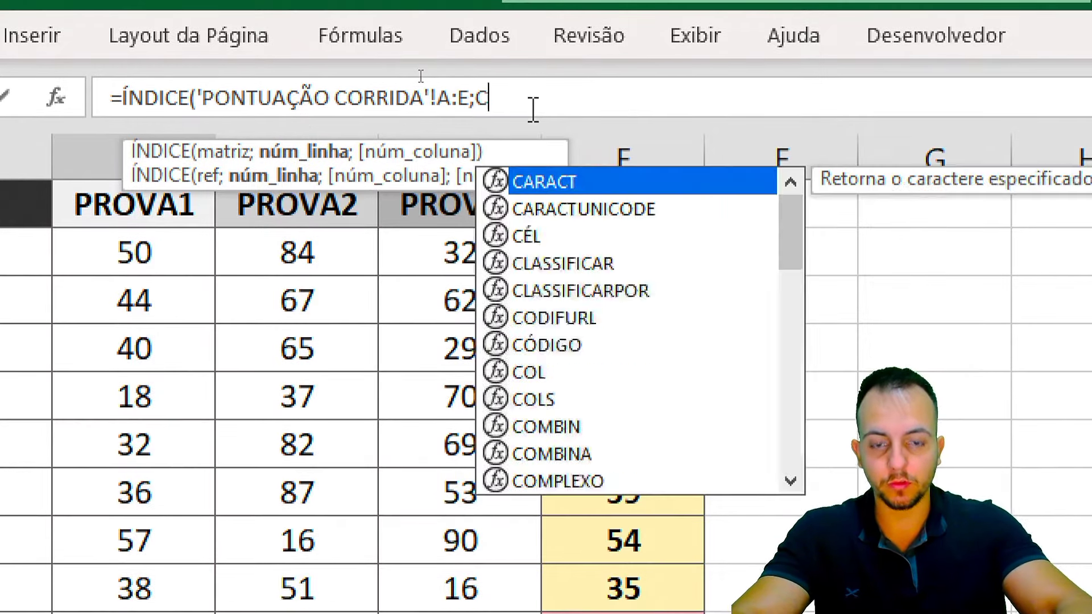
pyautogui.write('RESP')
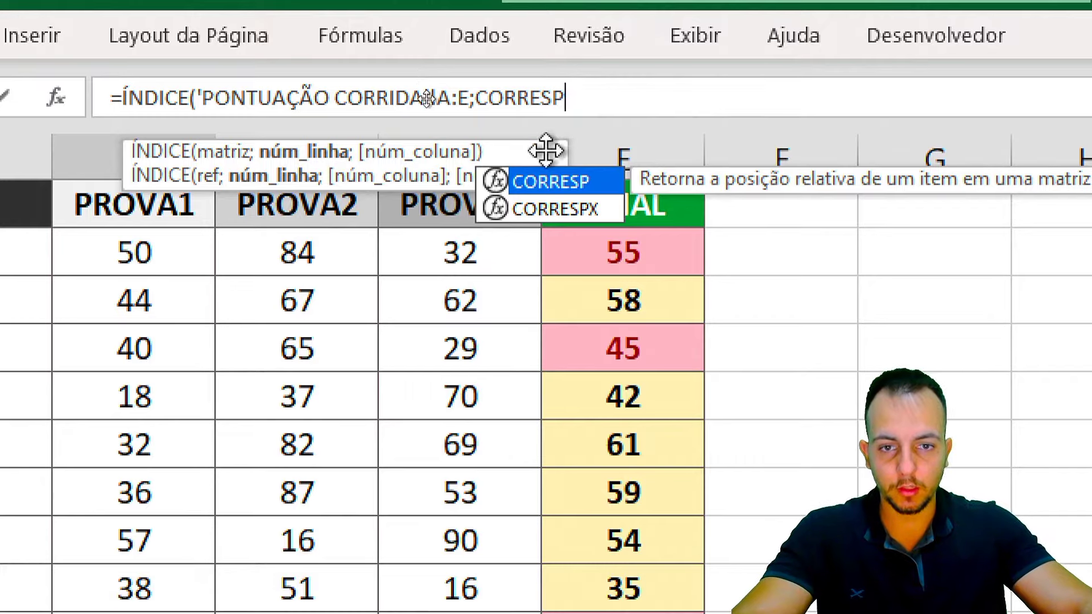
pyautogui.doubleClick(569, 182)
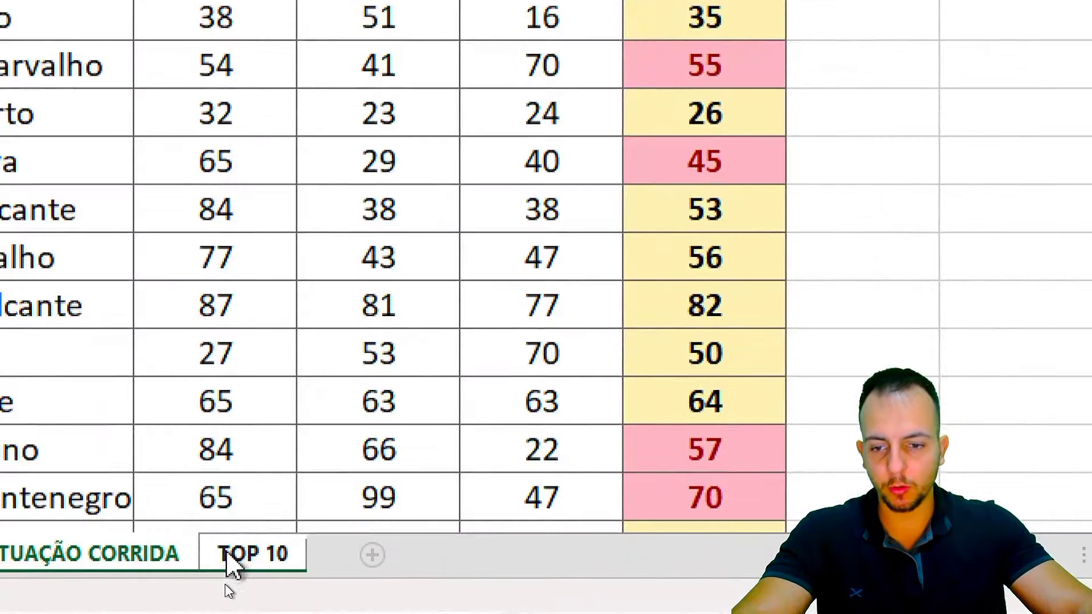
pyautogui.click(237, 585)
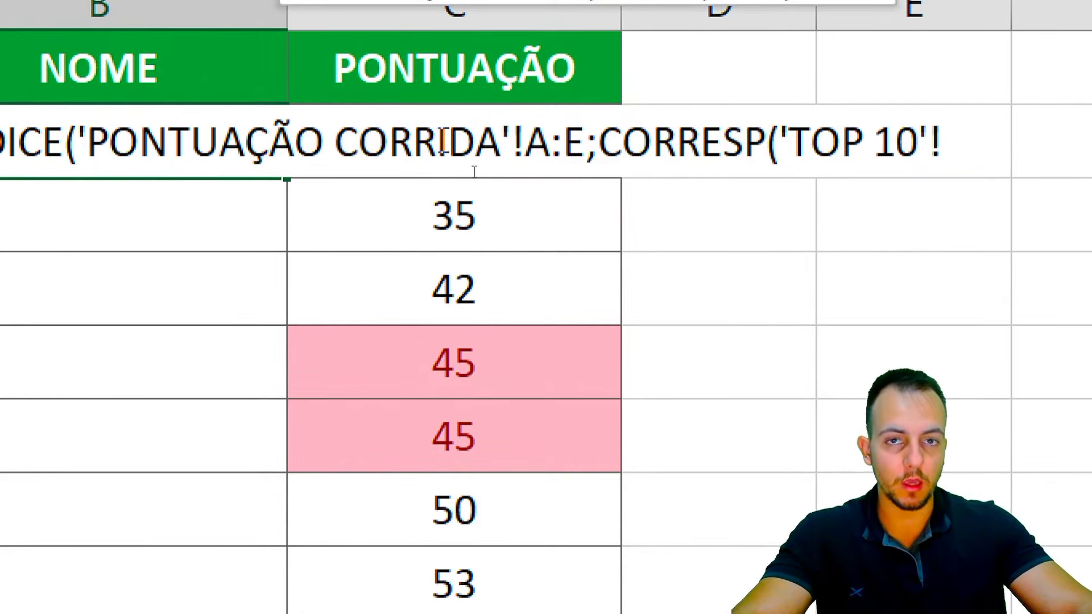
pyautogui.click(376, 374)
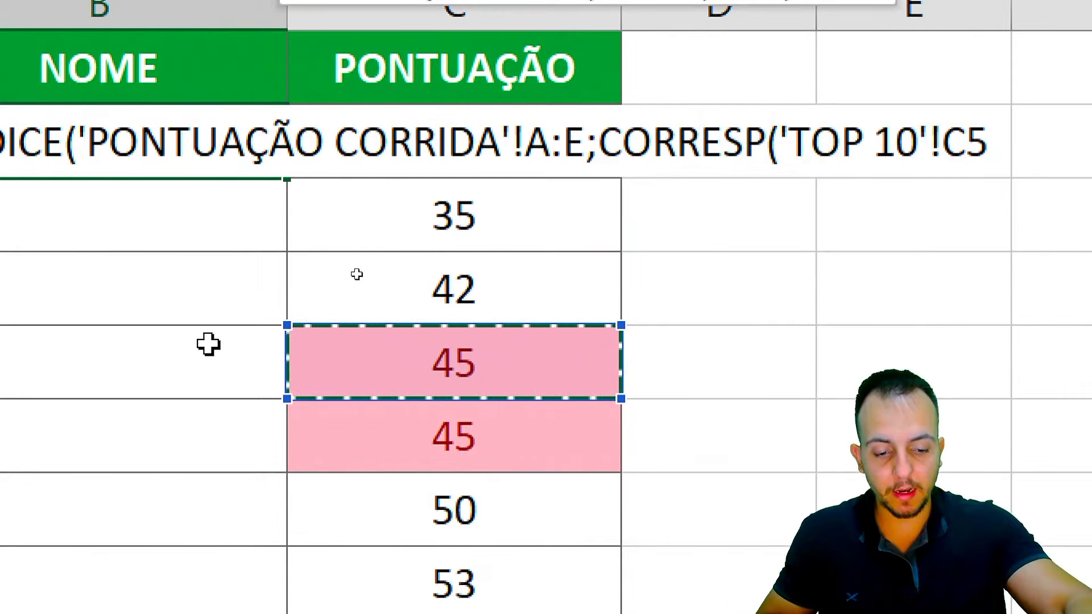
pyautogui.press('Up')
pyautogui.press('Up')
pyautogui.press('Up')
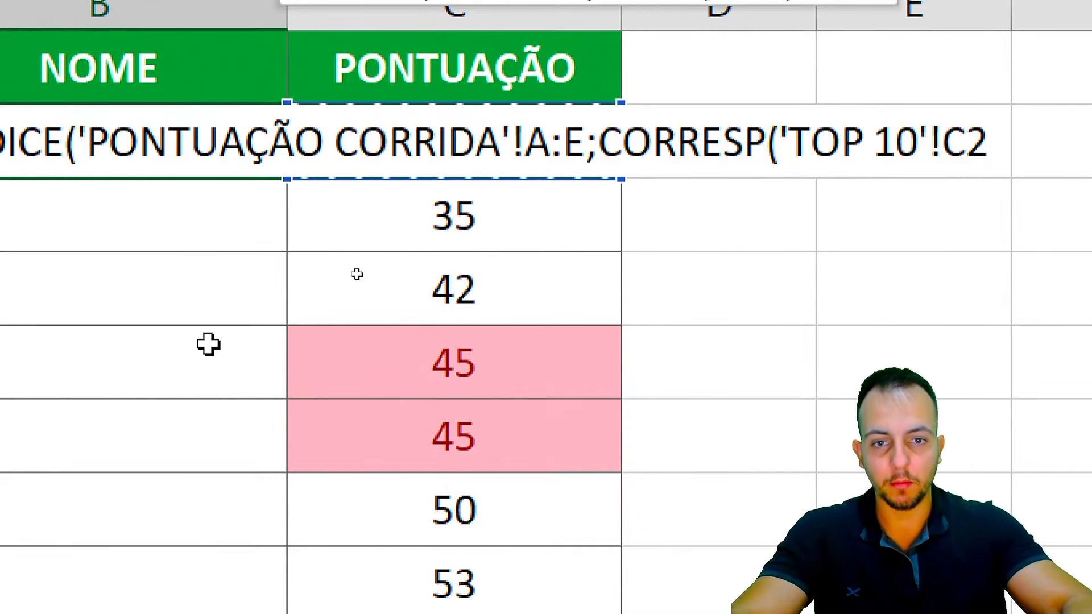
pyautogui.write(';')
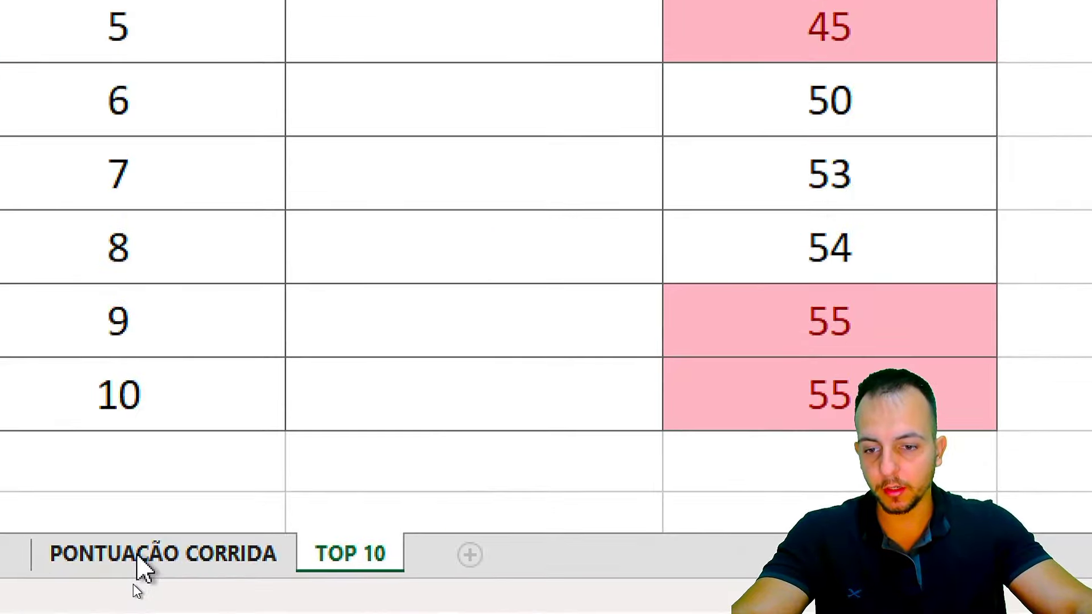
# Complete the B2 formula with column E of PONTUAÇÃO CORRIDA as CORRESP's lookup array, exact match 0, and 1 as ÍNDICE's column number.
pyautogui.click(134, 585)
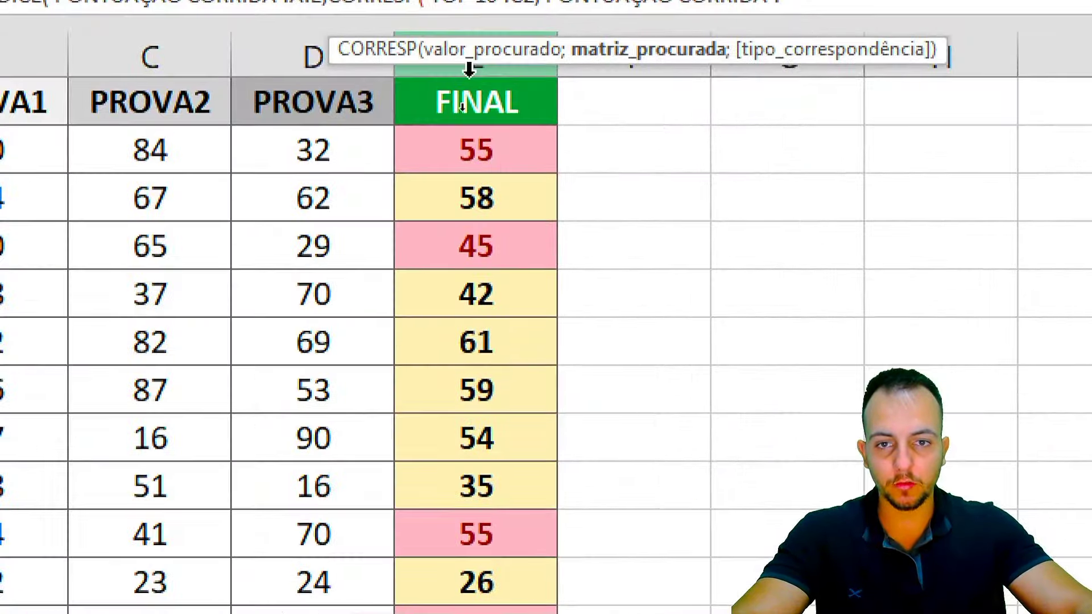
pyautogui.click(468, 66)
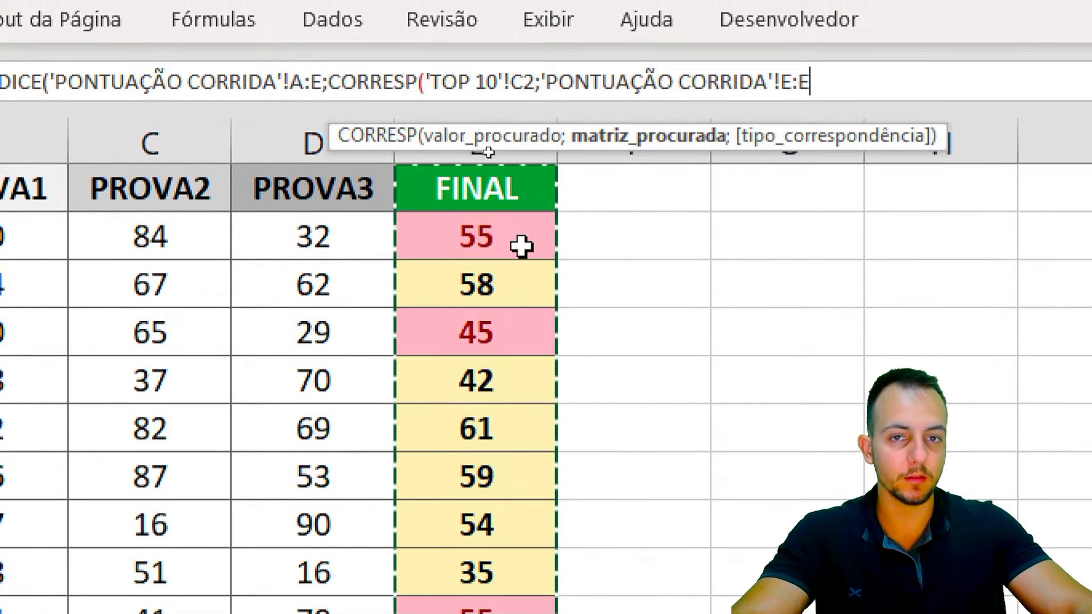
pyautogui.write(';')
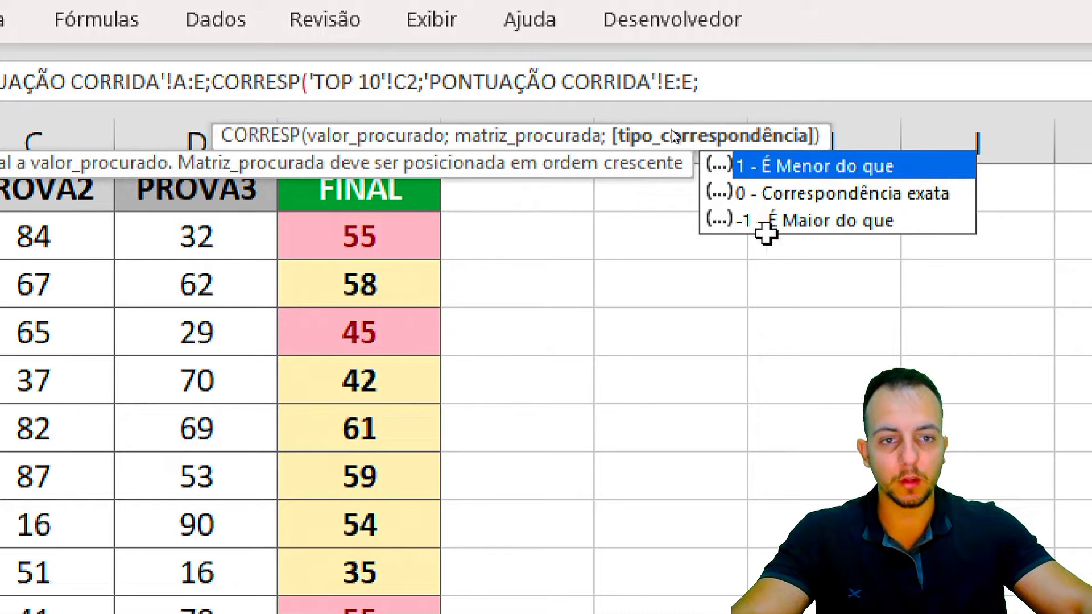
pyautogui.click(878, 197)
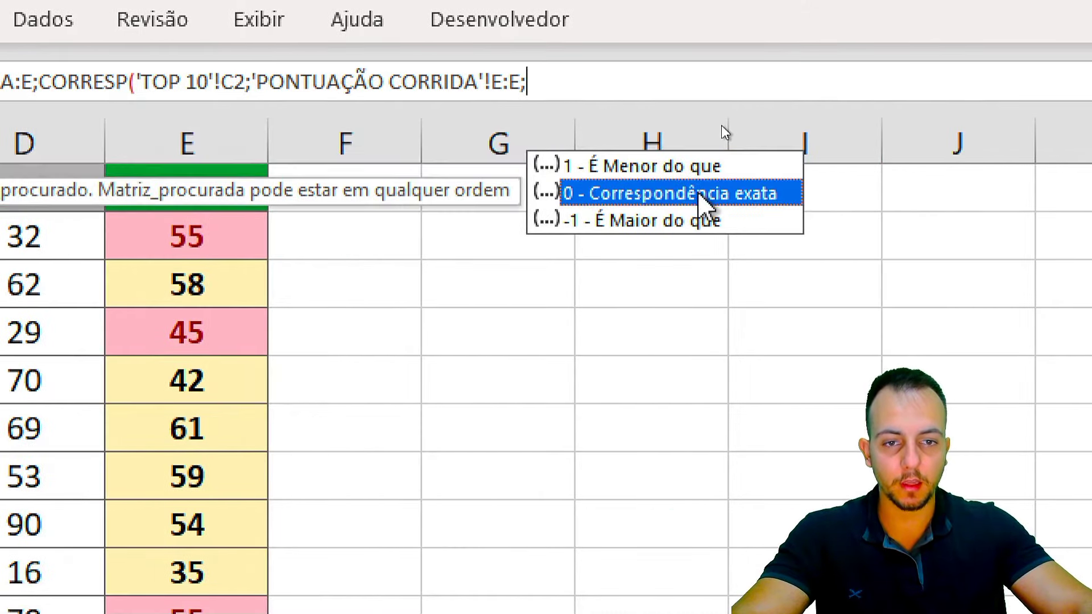
pyautogui.doubleClick(620, 196)
pyautogui.write(');')
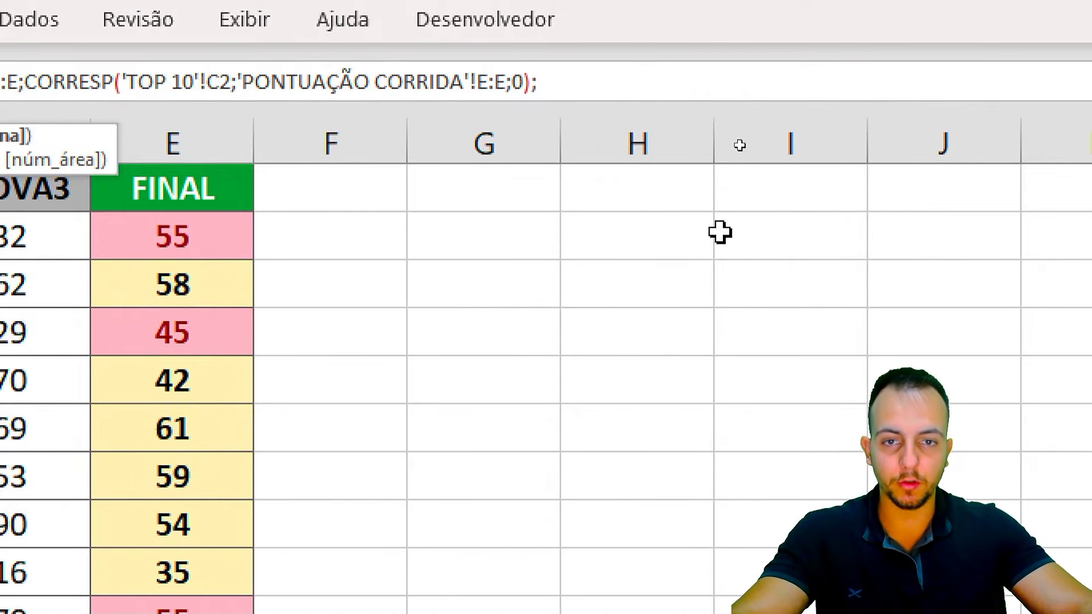
pyautogui.write('1)')
pyautogui.press('Return')
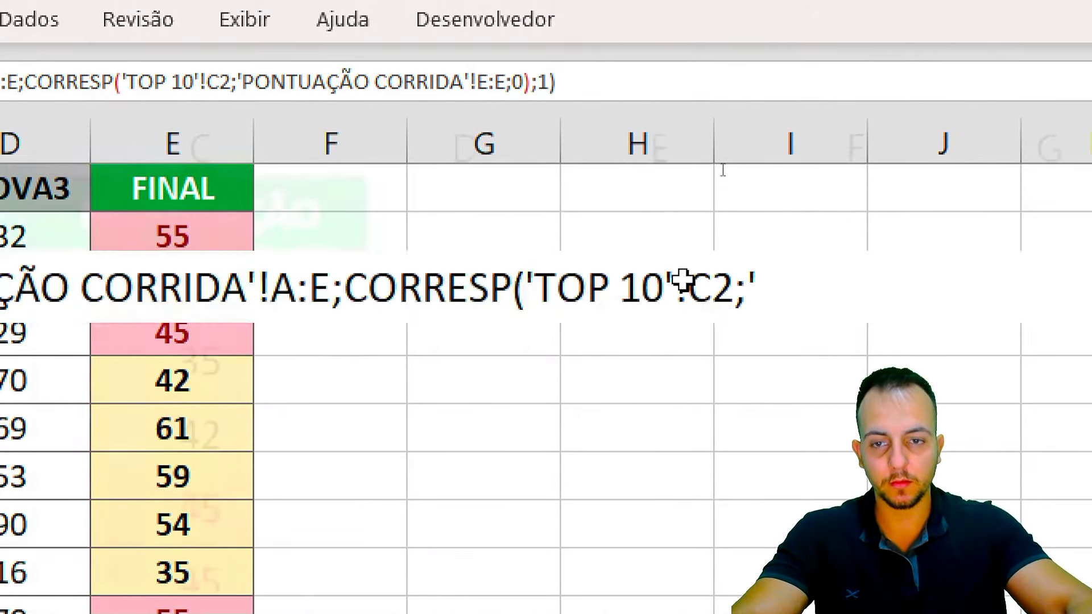
pyautogui.click(268, 293)
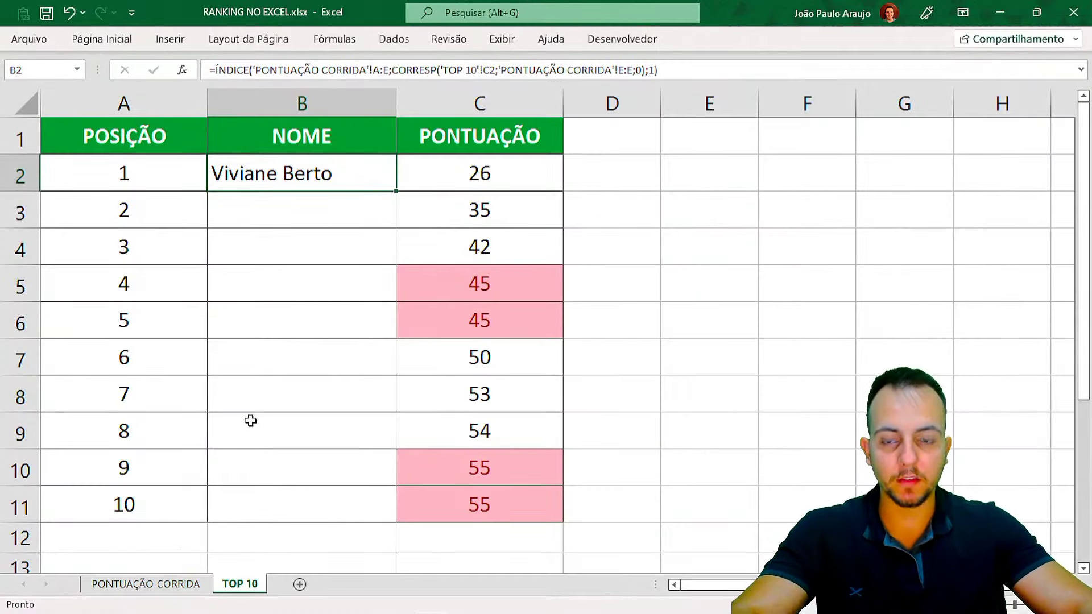
# Examine columns A to E on PONTUAÇÃO CORRIDA, numbering them 1 to 5 and marking NOME as column 1, and return to TOP 10.
pyautogui.click(170, 585)
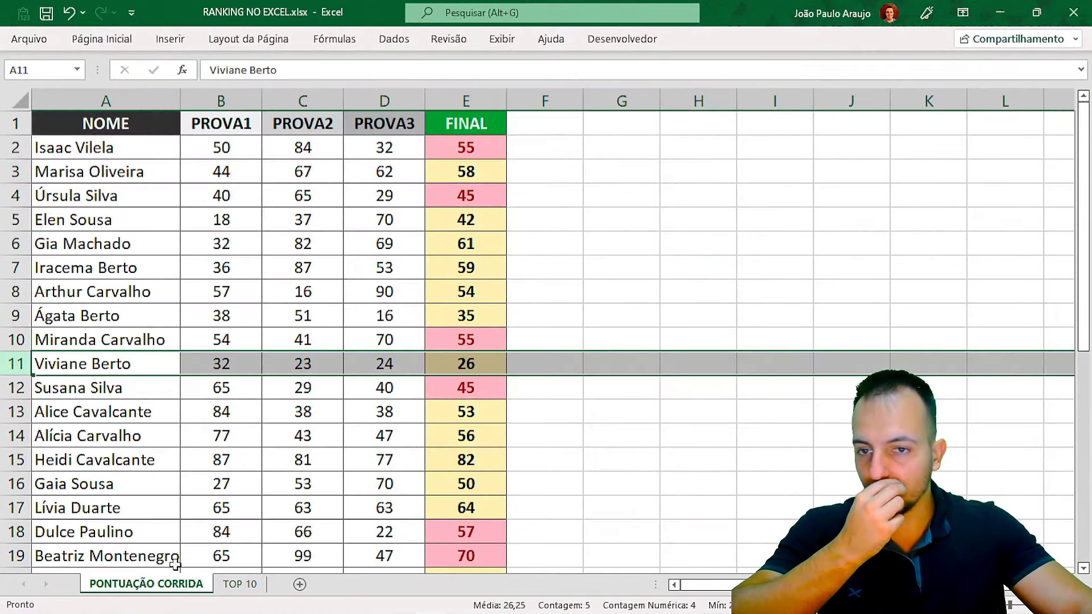
pyautogui.click(147, 124)
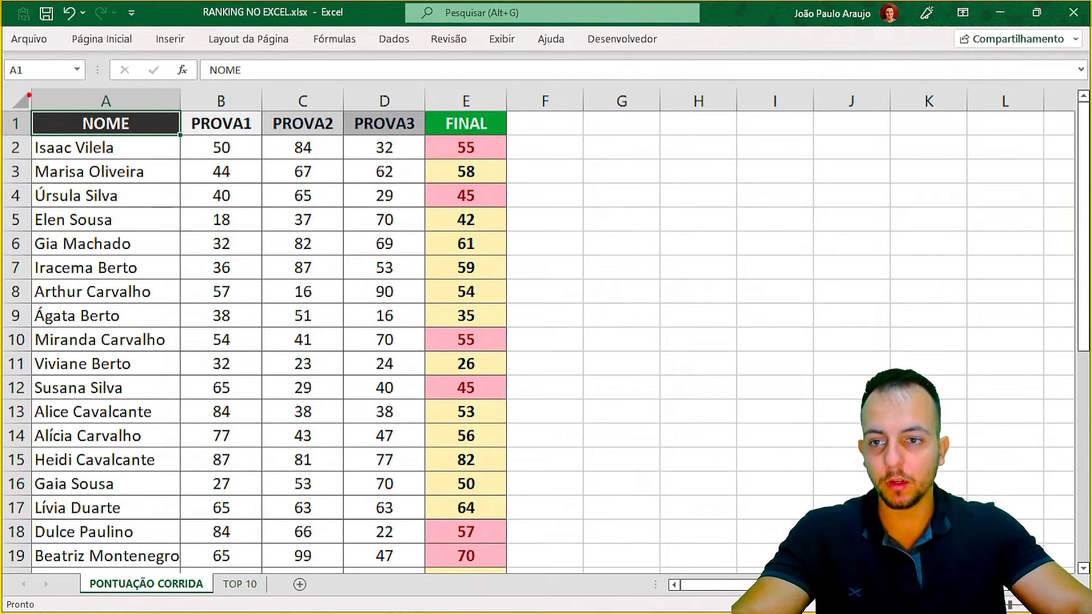
pyautogui.moveTo(29, 95)
pyautogui.mouseDown()
pyautogui.moveTo(371, 322)
pyautogui.moveTo(512, 578)
pyautogui.mouseUp()
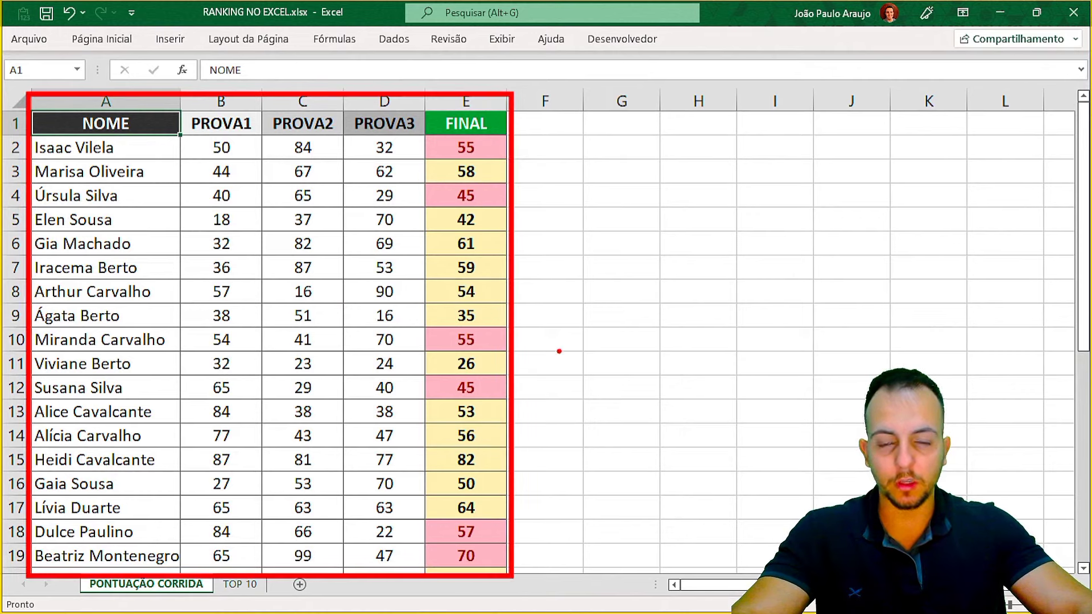
pyautogui.press('e')
pyautogui.moveTo(30, 109); pyautogui.dragTo(513, 581)
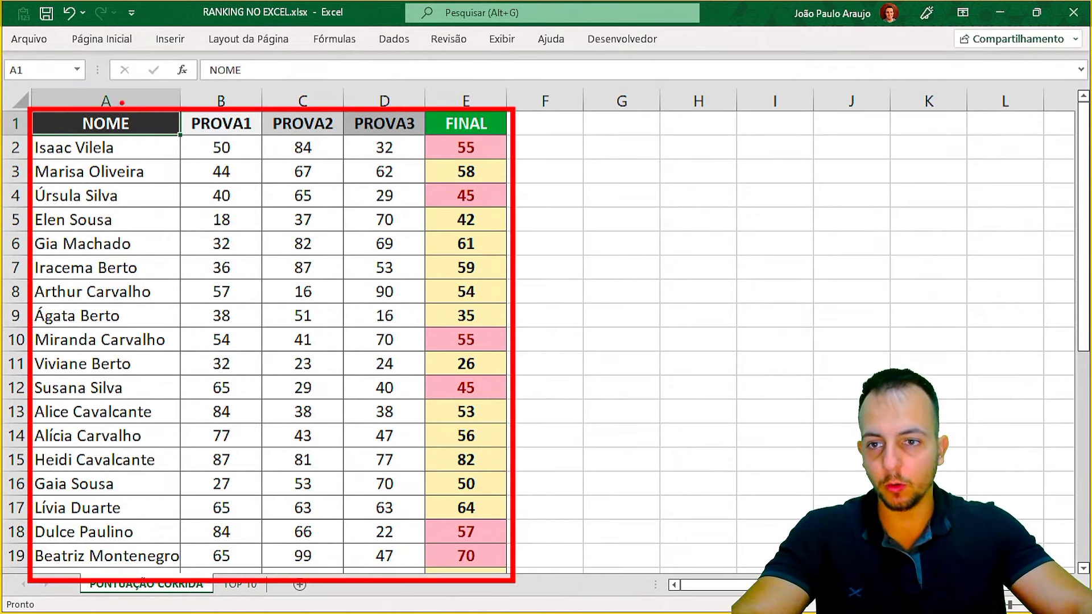
pyautogui.moveTo(114, 50); pyautogui.dragTo(137, 104)
pyautogui.moveTo(233, 52)
pyautogui.mouseDown()
pyautogui.moveTo(209, 94)
pyautogui.moveTo(257, 90)
pyautogui.mouseUp()
pyautogui.moveTo(293, 57); pyautogui.dragTo(321, 87)
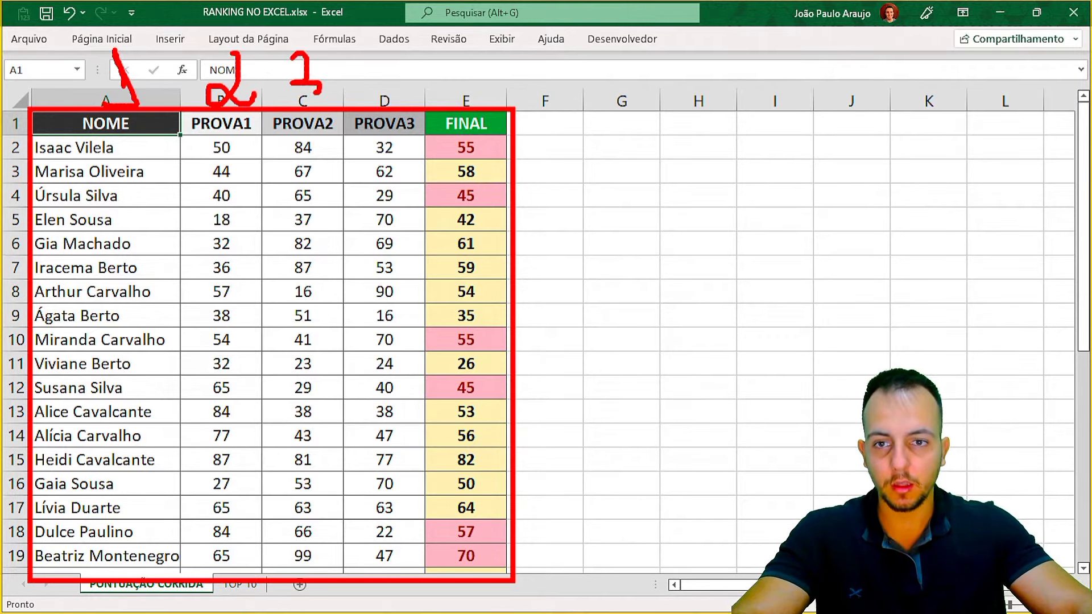
pyautogui.moveTo(394, 50)
pyautogui.mouseDown()
pyautogui.moveTo(408, 76)
pyautogui.moveTo(397, 108)
pyautogui.mouseUp()
pyautogui.moveTo(477, 54)
pyautogui.mouseDown()
pyautogui.moveTo(474, 80)
pyautogui.moveTo(455, 98)
pyautogui.mouseUp()
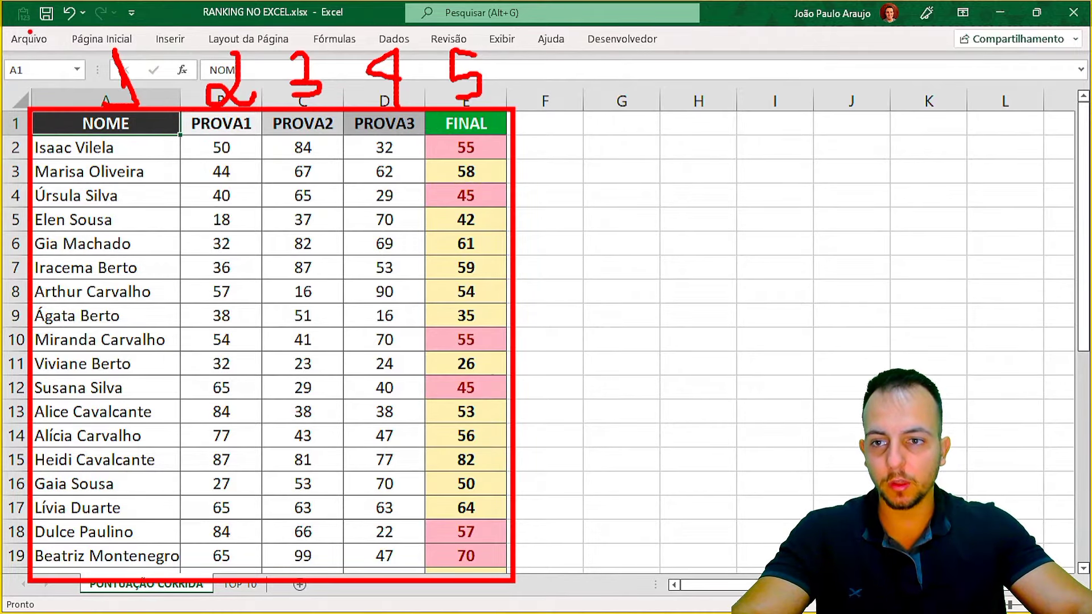
pyautogui.moveTo(28, 29); pyautogui.dragTo(182, 580)
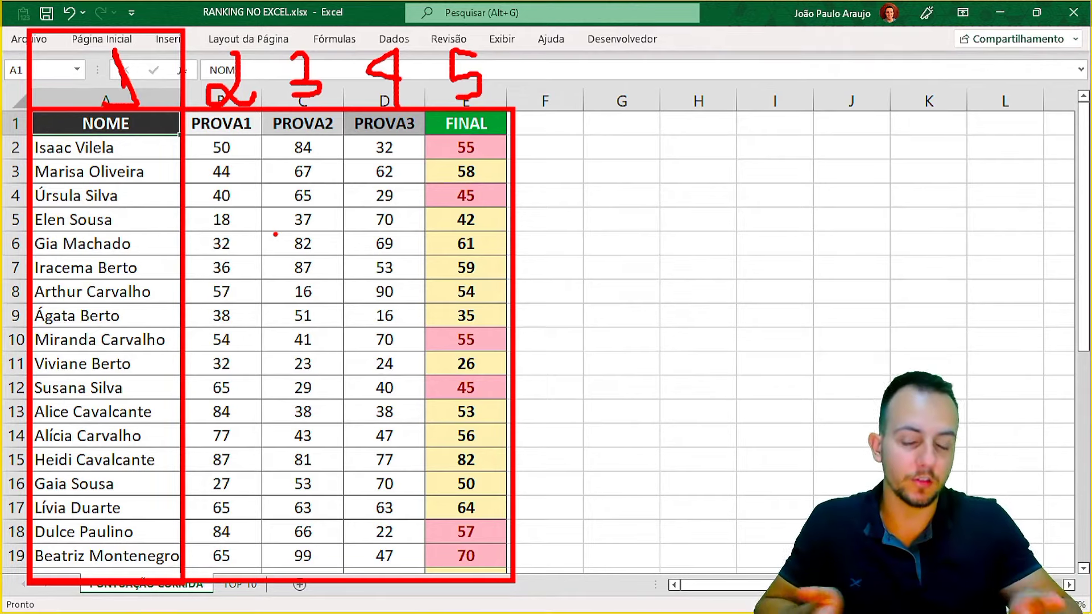
pyautogui.press('Escape')
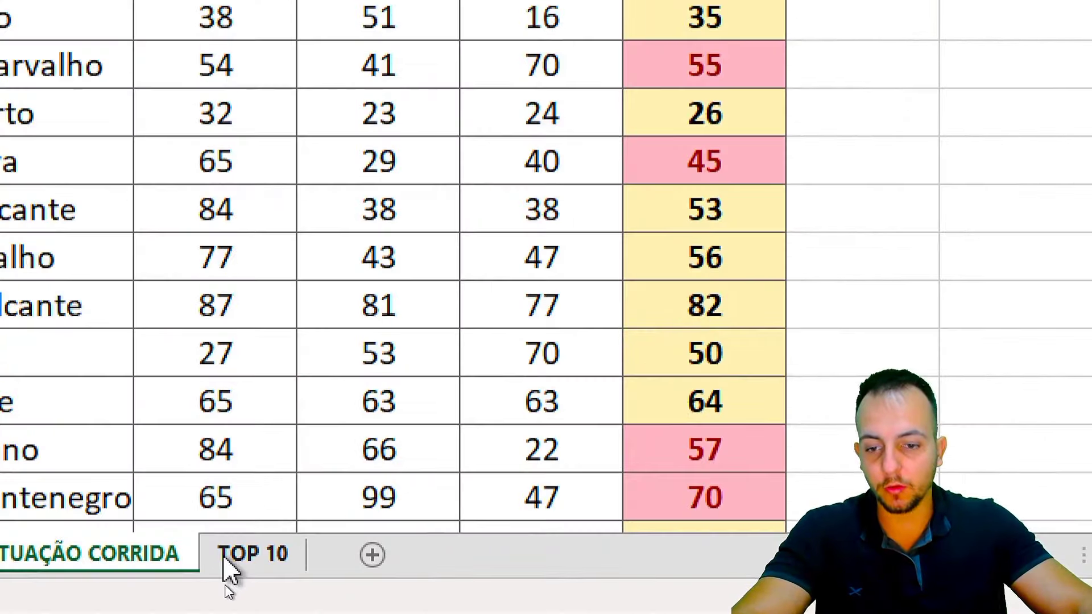
pyautogui.click(228, 583)
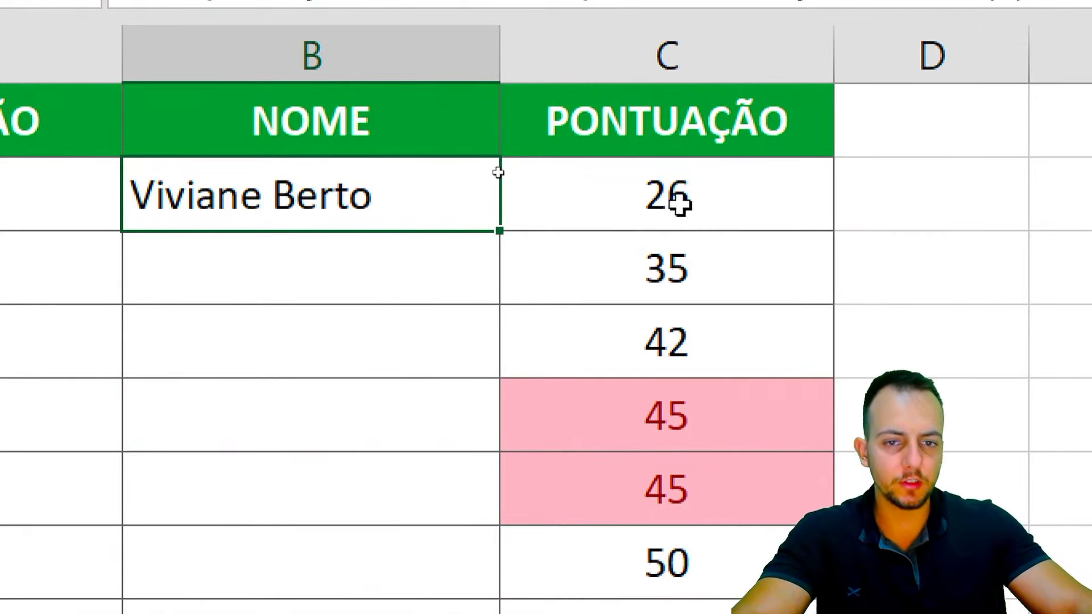
# Fill the ÍNDICE formula from B2 down to B11 to complete the NOME column, and check it in B4 and B3.
pyautogui.moveTo(680, 205)
pyautogui.mouseDown()
pyautogui.moveTo(483, 186)
pyautogui.moveTo(560, 215)
pyautogui.moveTo(375, 217)
pyautogui.mouseUp()
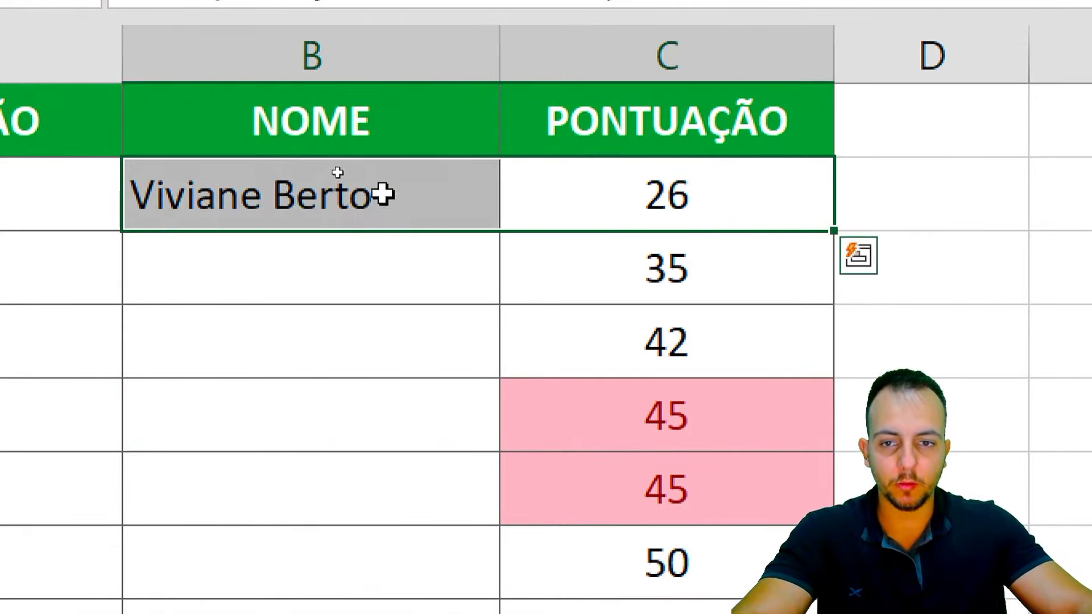
pyautogui.click(383, 192)
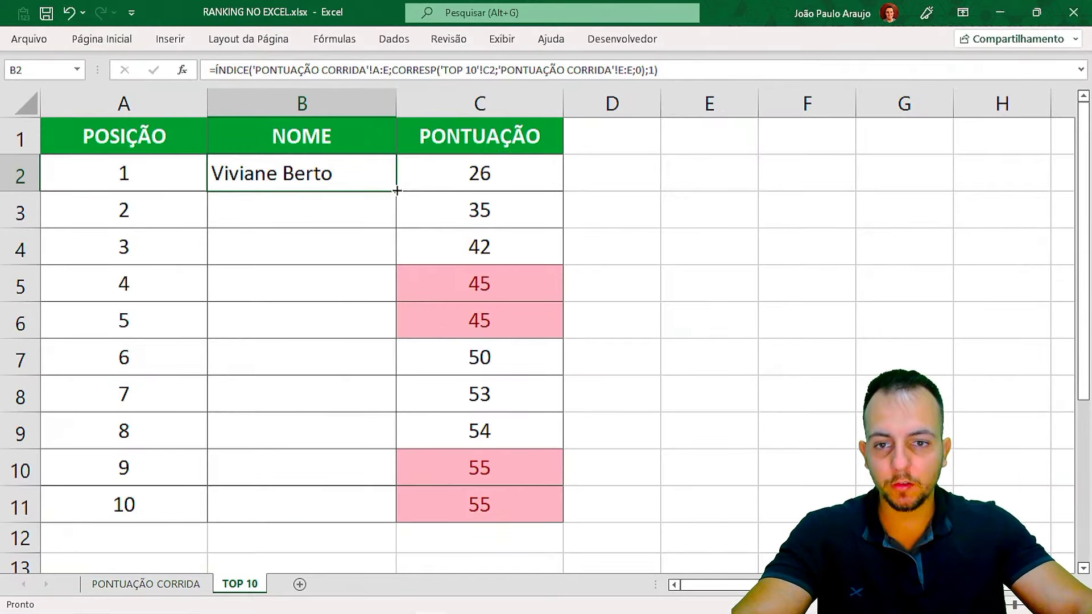
pyautogui.moveTo(397, 191); pyautogui.dragTo(383, 522)
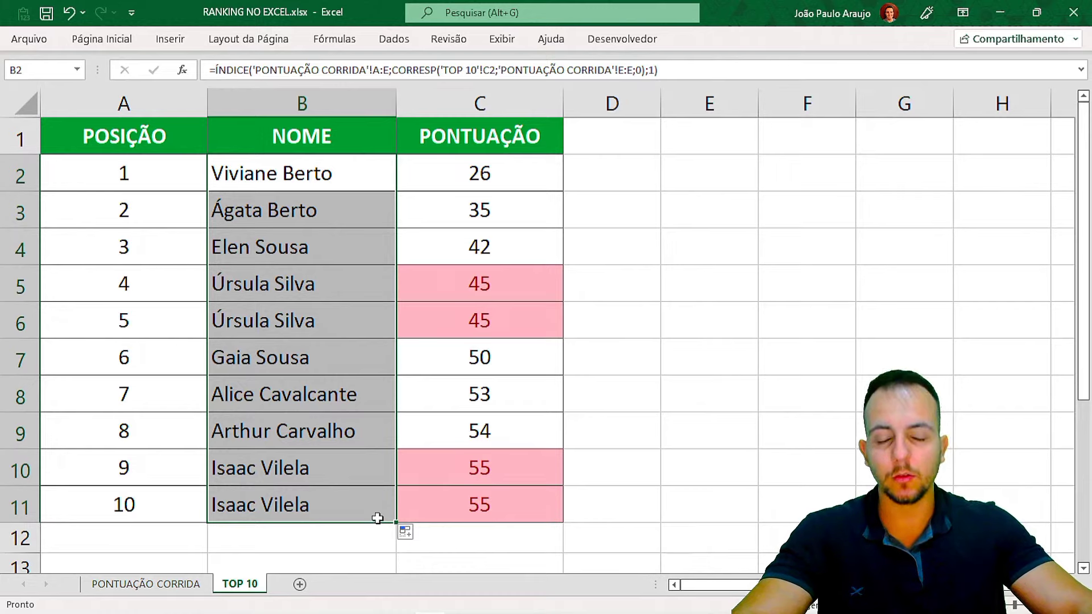
pyautogui.click(324, 246)
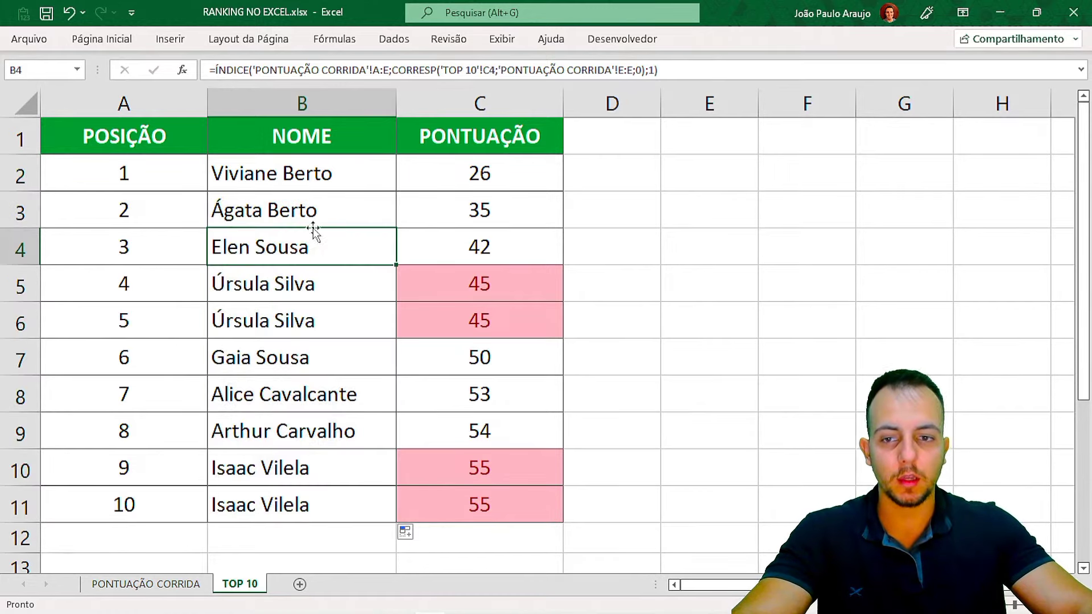
pyautogui.click(332, 200)
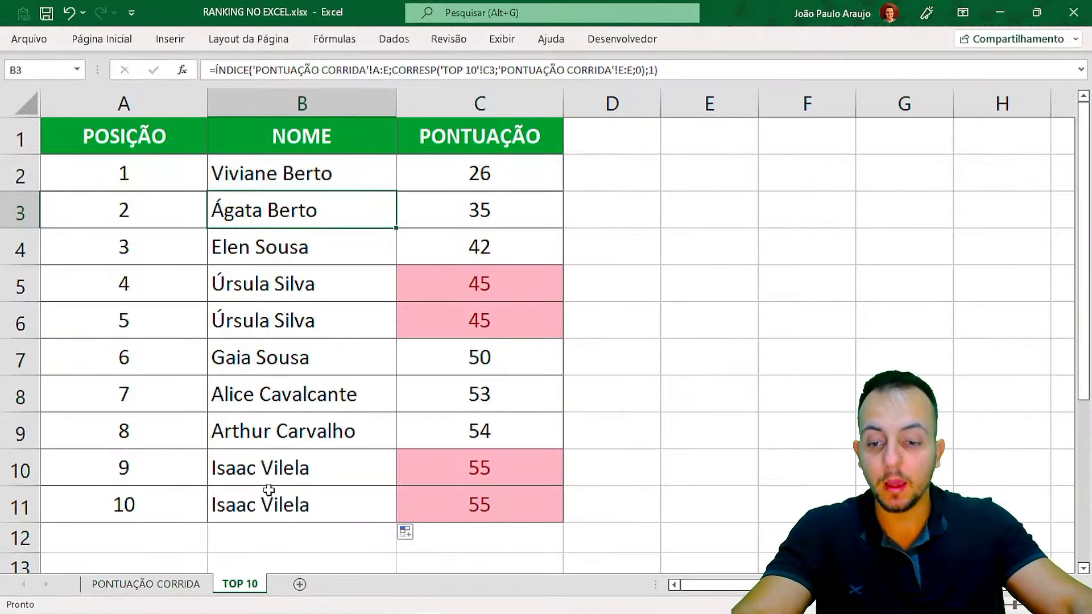
# Examine the tied final scores in rows 4 and 12 of the PONTUAÇÃO CORRIDA sheet, marking both rows.
pyautogui.click(172, 586)
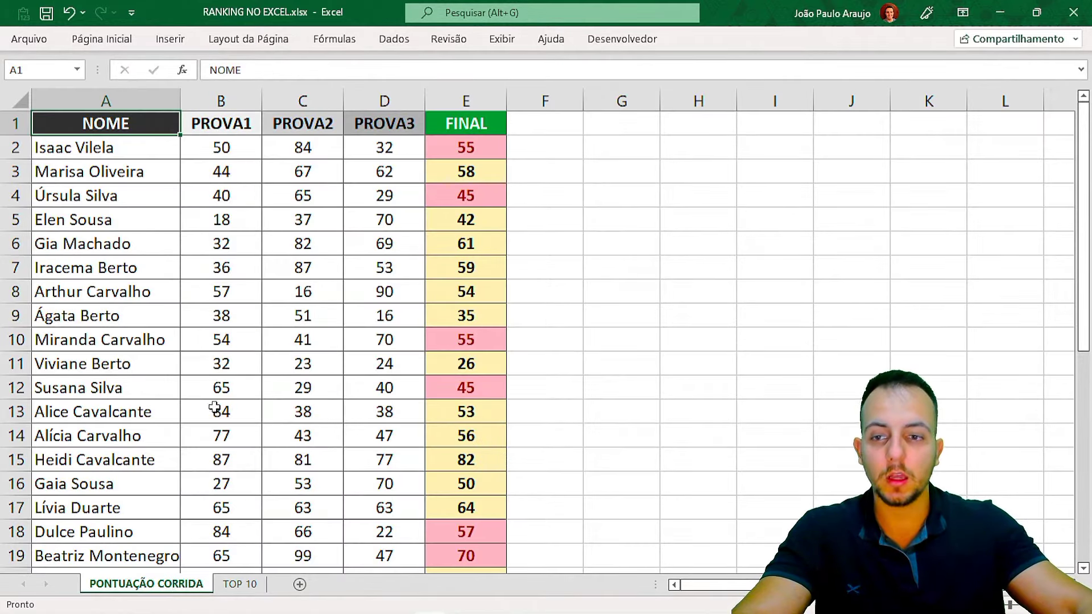
pyautogui.hotkey('ctrl', '2')
pyautogui.moveTo(25, 180)
pyautogui.mouseDown()
pyautogui.moveTo(524, 208)
pyautogui.moveTo(662, 193)
pyautogui.mouseUp()
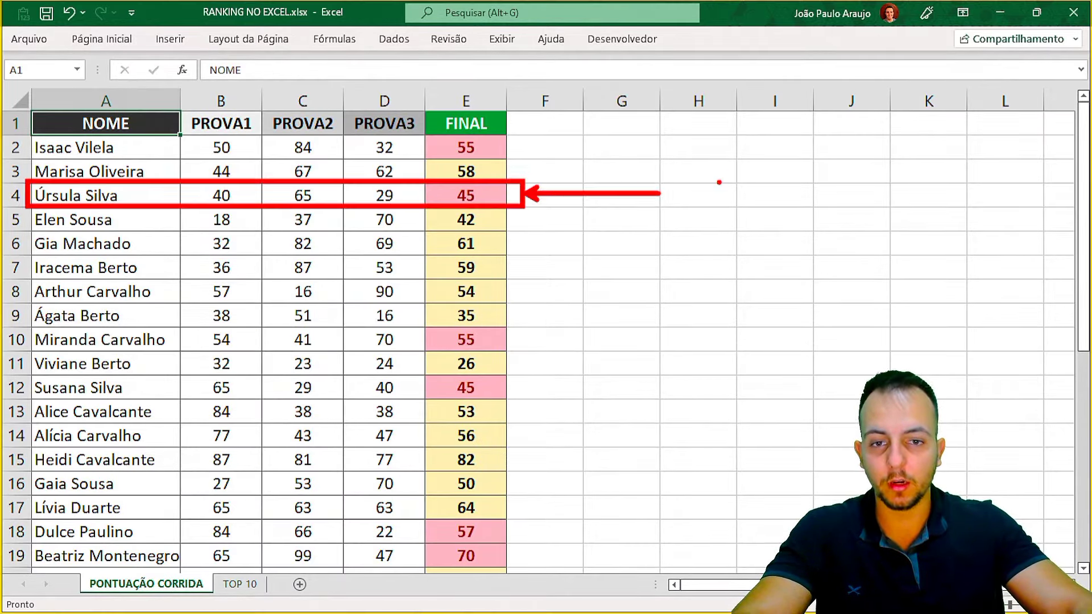
pyautogui.moveTo(27, 374)
pyautogui.mouseDown()
pyautogui.moveTo(546, 416)
pyautogui.moveTo(526, 402)
pyautogui.moveTo(627, 389)
pyautogui.mouseUp()
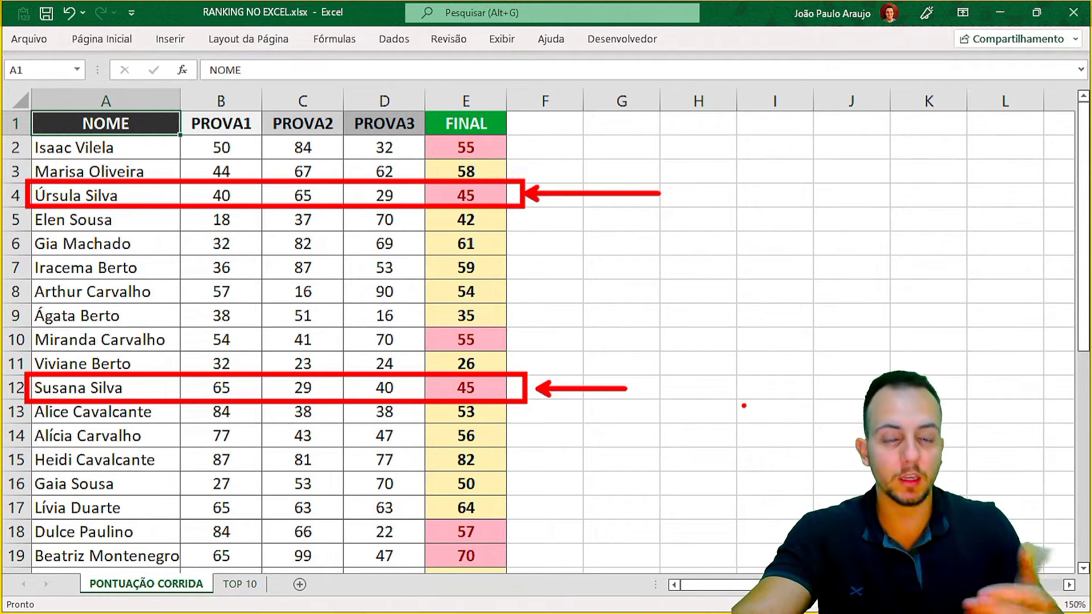
pyautogui.press('Escape')
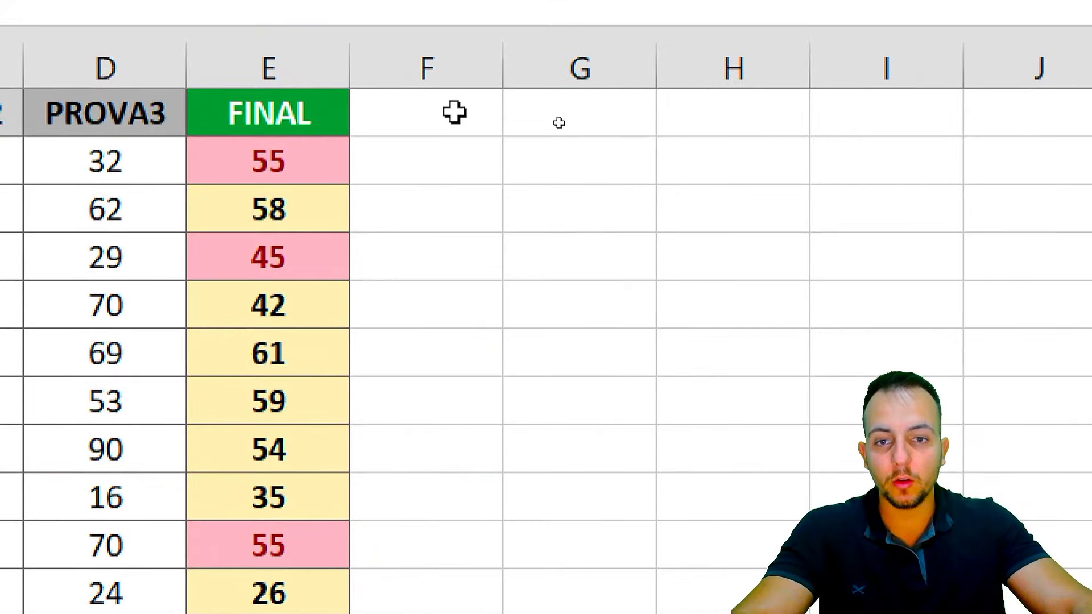
# Add the header AUX in F1, beside the FINAL column on PONTUAÇÃO CORRIDA.
pyautogui.click(559, 123)
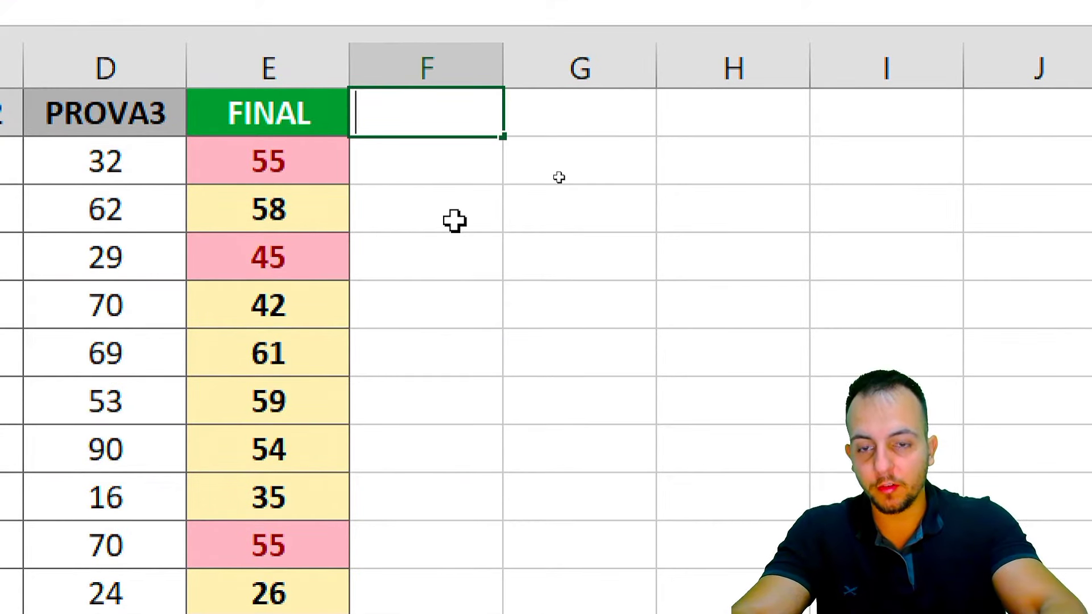
pyautogui.write('AUX')
pyautogui.press('Return')
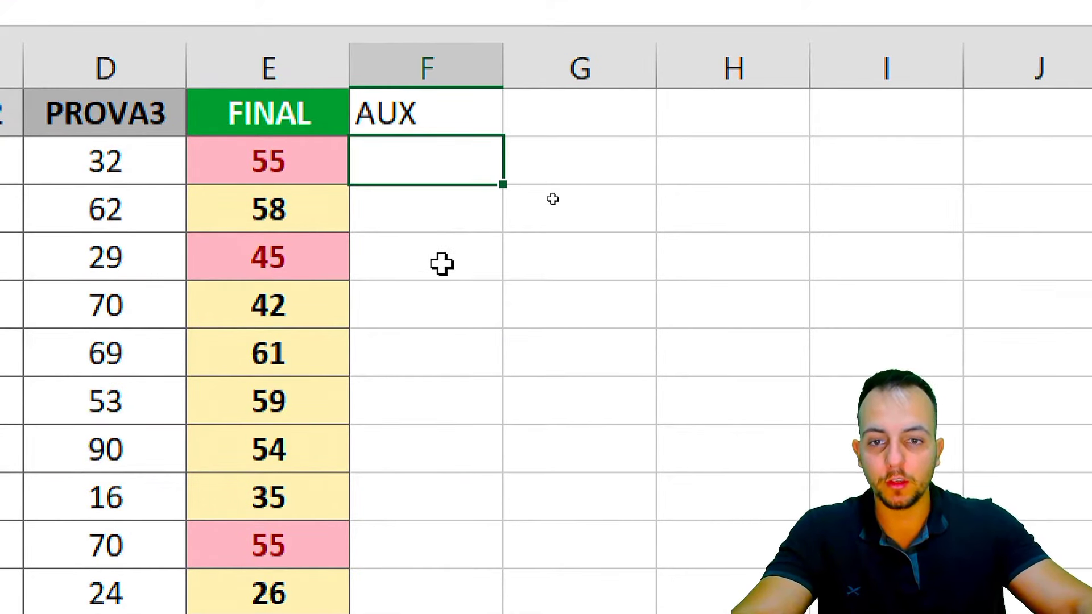
# Enter =CONT.SE(E2:$E$2;E2) in F2 to count each final score's occurrences up to its own row.
pyautogui.write('=CONT')
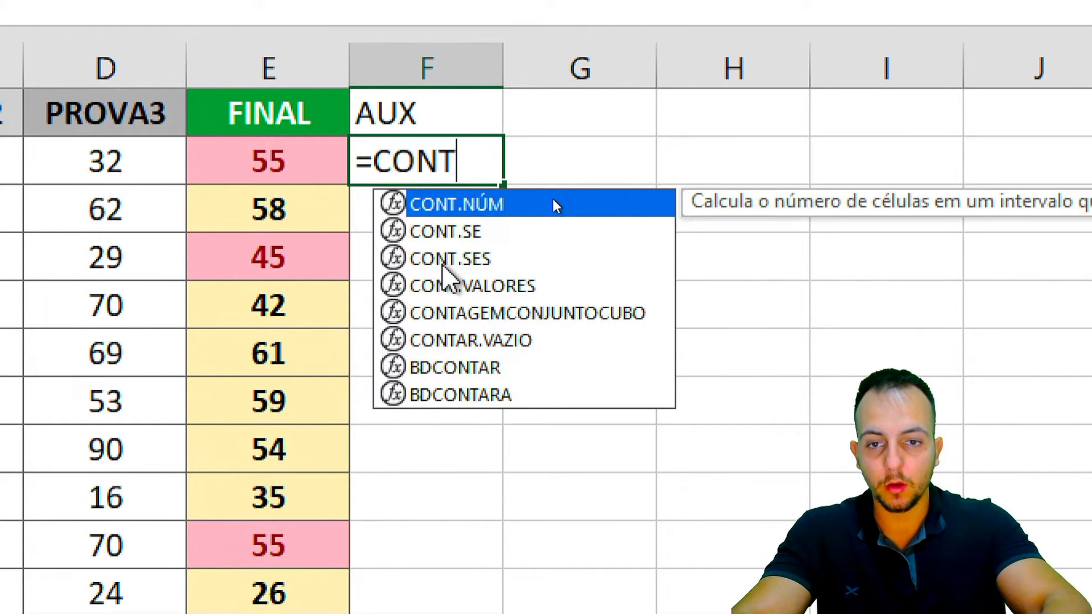
pyautogui.click(447, 233)
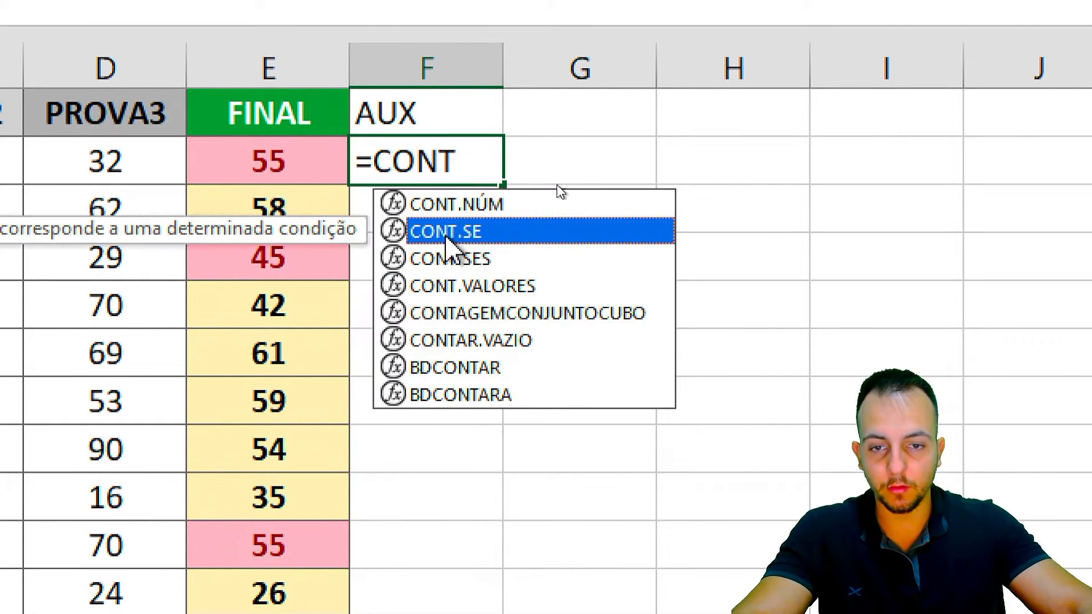
pyautogui.doubleClick(444, 232)
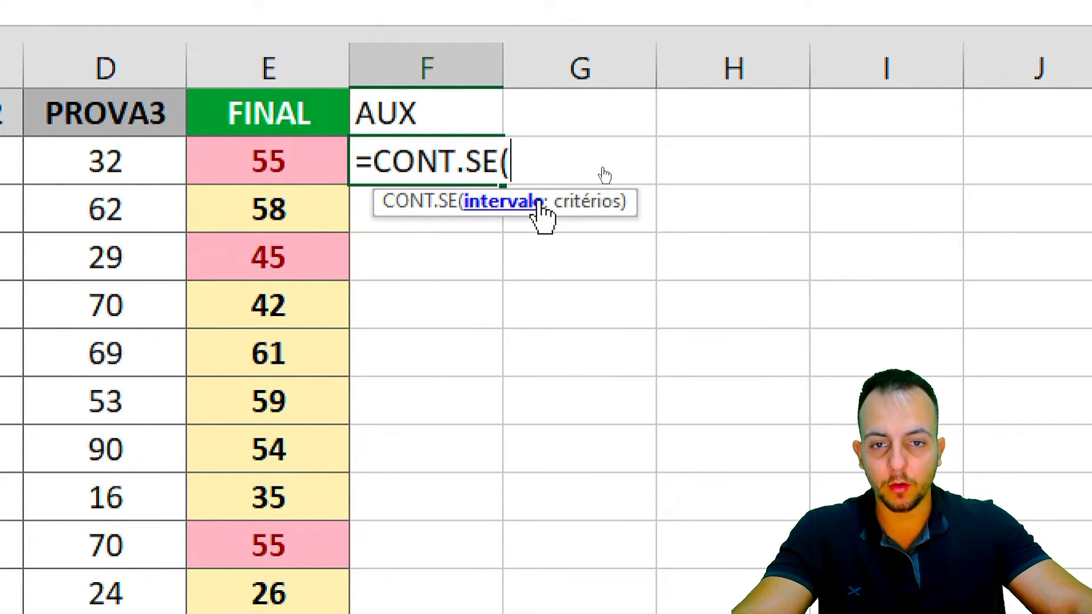
pyautogui.click(289, 152)
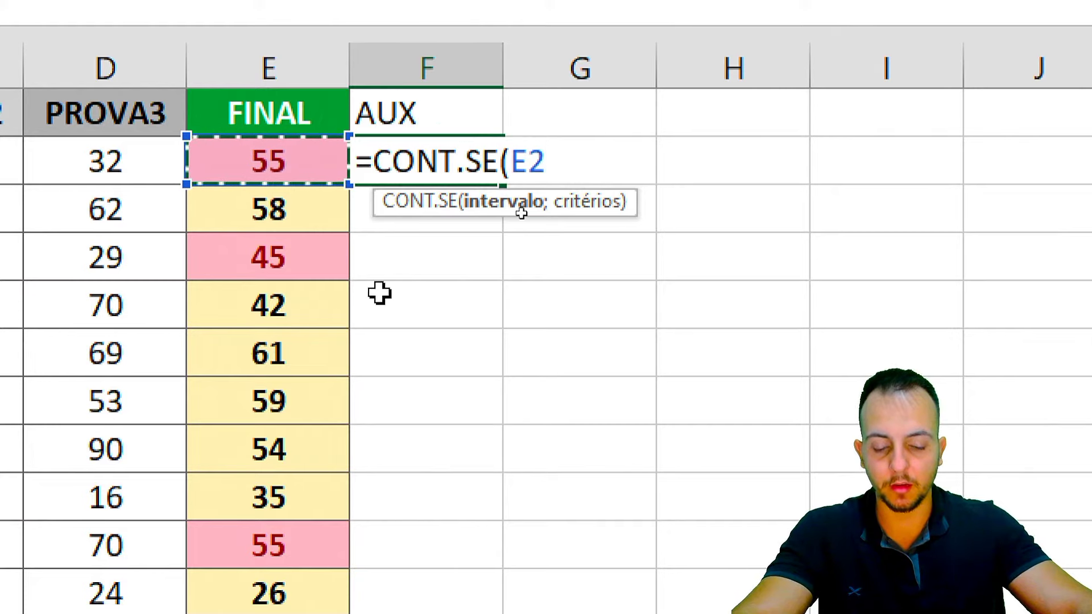
pyautogui.write(':')
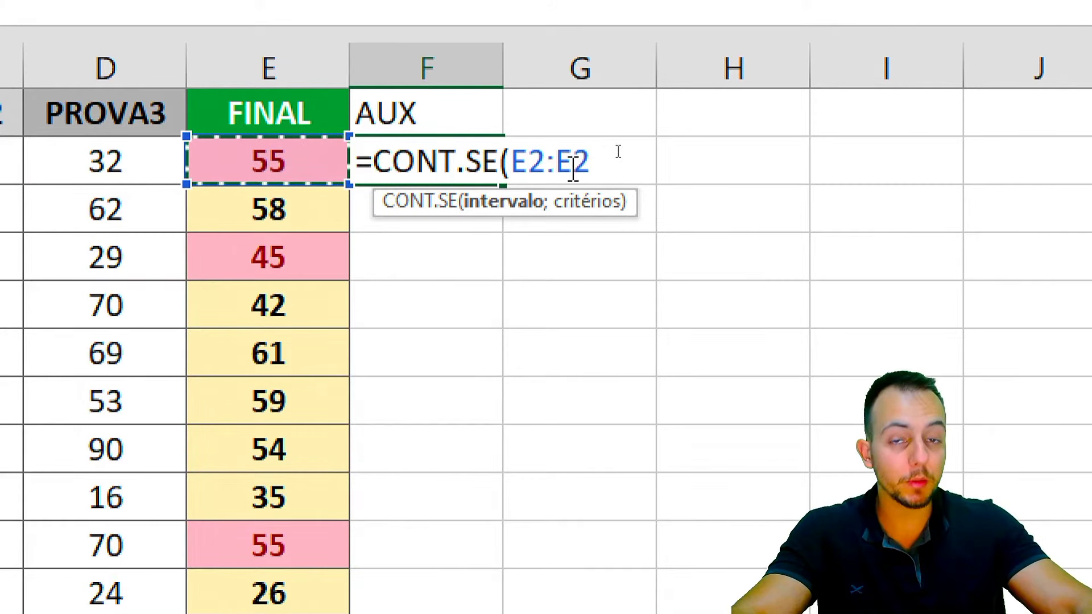
pyautogui.hotkey('shift', 'Left')
pyautogui.hotkey('shift', 'Left')
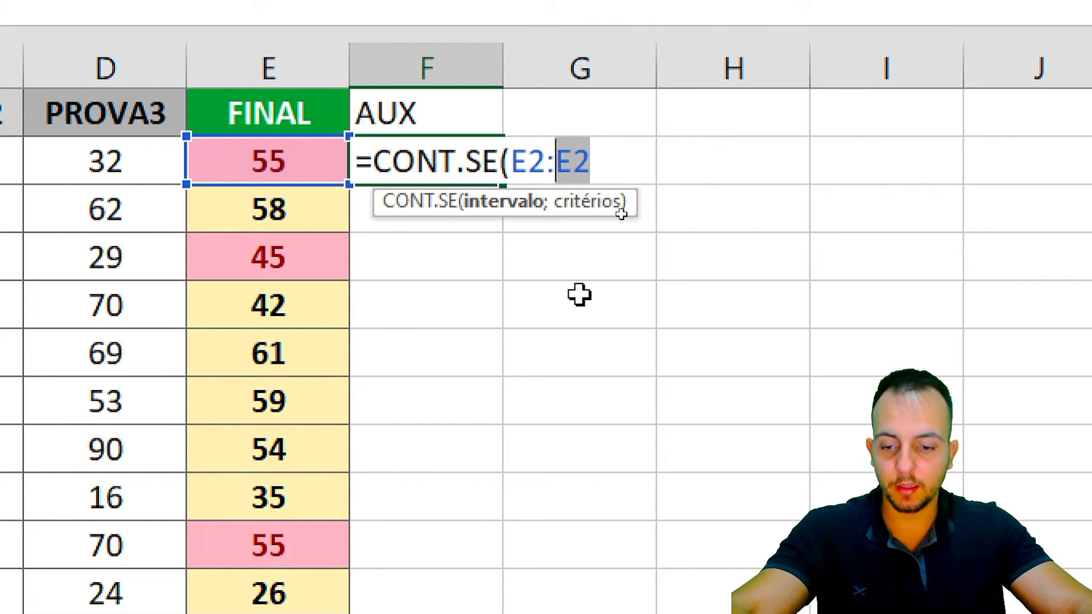
pyautogui.press('F4')
pyautogui.click(652, 162)
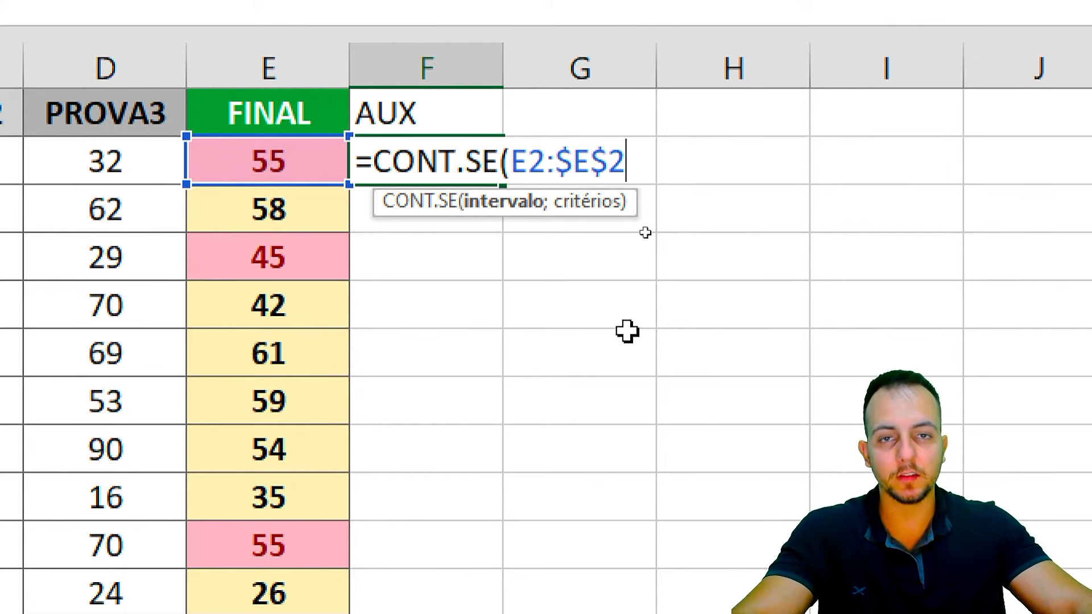
pyautogui.write(';')
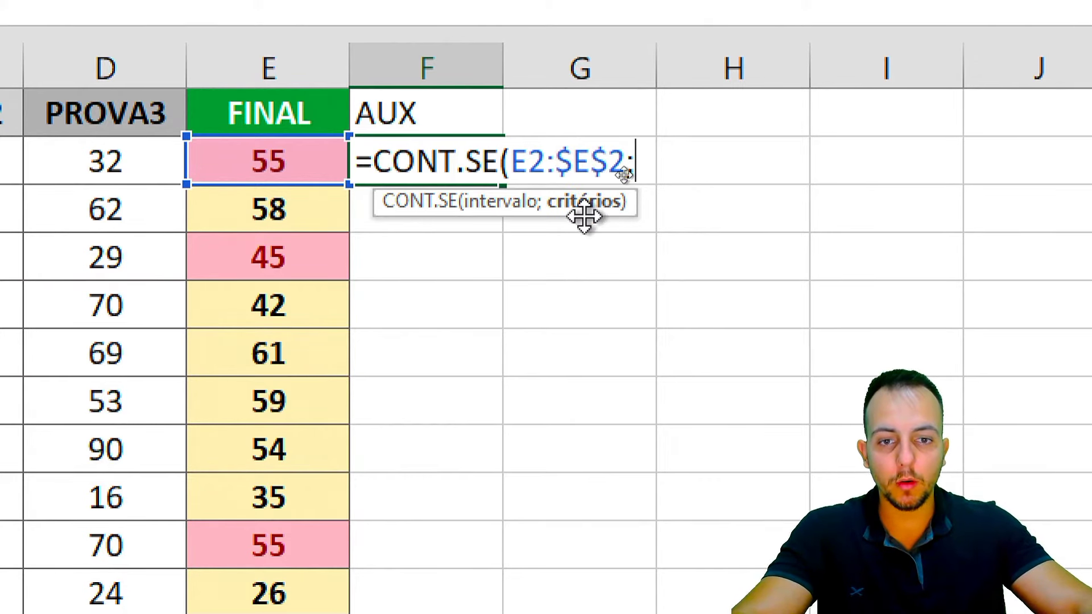
pyautogui.click(272, 163)
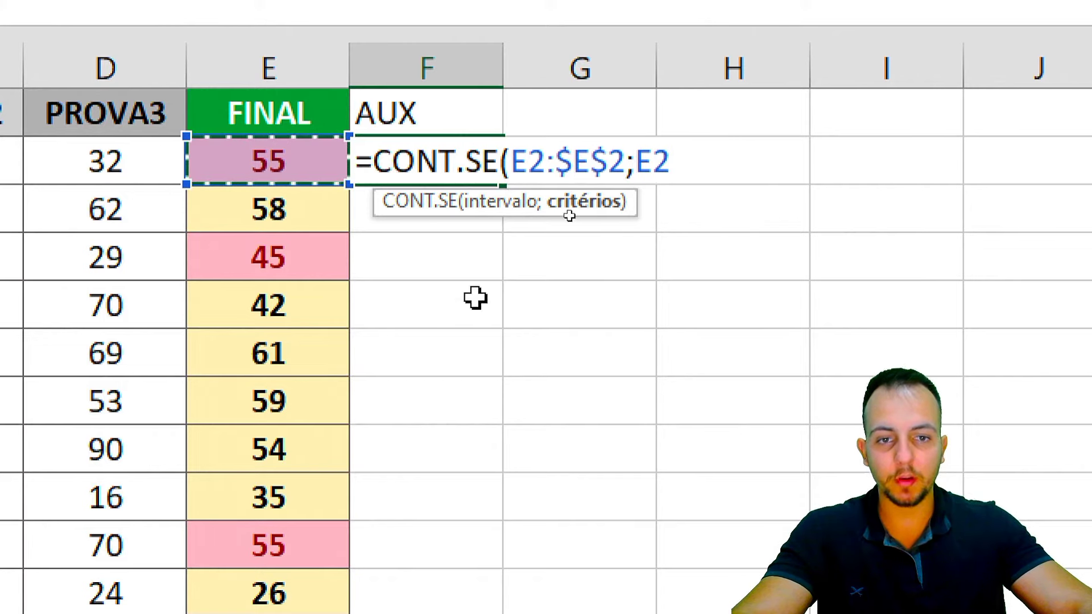
pyautogui.press('Return')
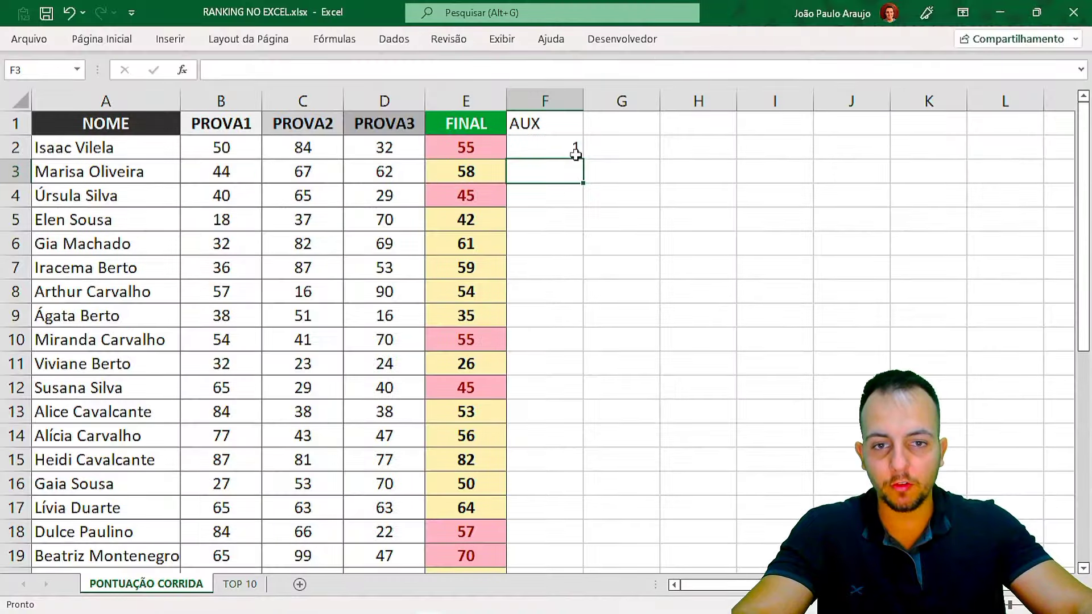
# Fill the CONT.SE formula from F2 down the AUX column to the last row of the score list.
pyautogui.click(475, 171)
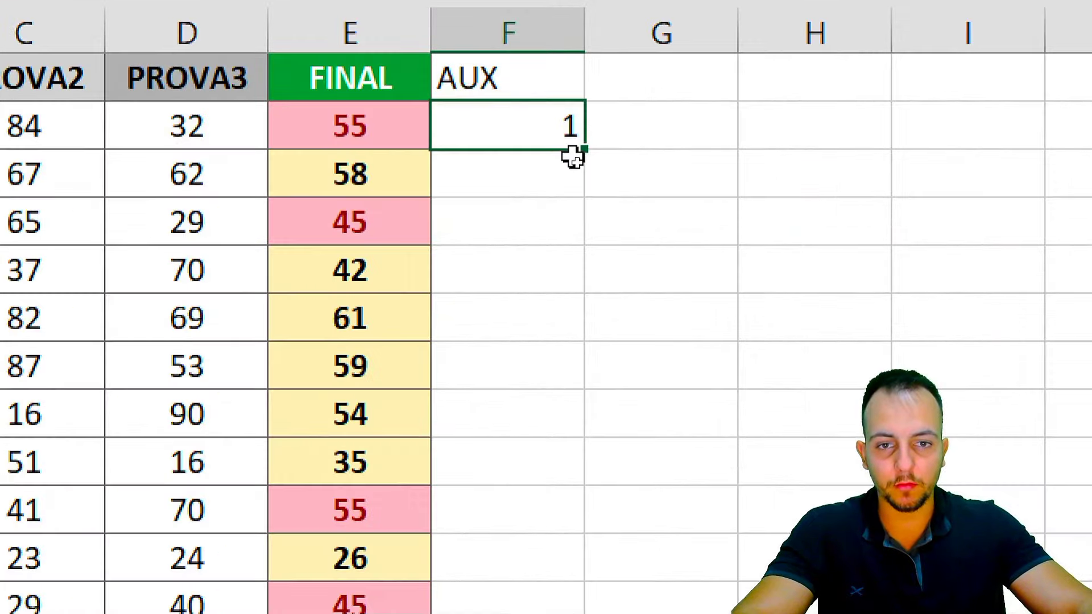
pyautogui.moveTo(580, 151); pyautogui.dragTo(577, 613)
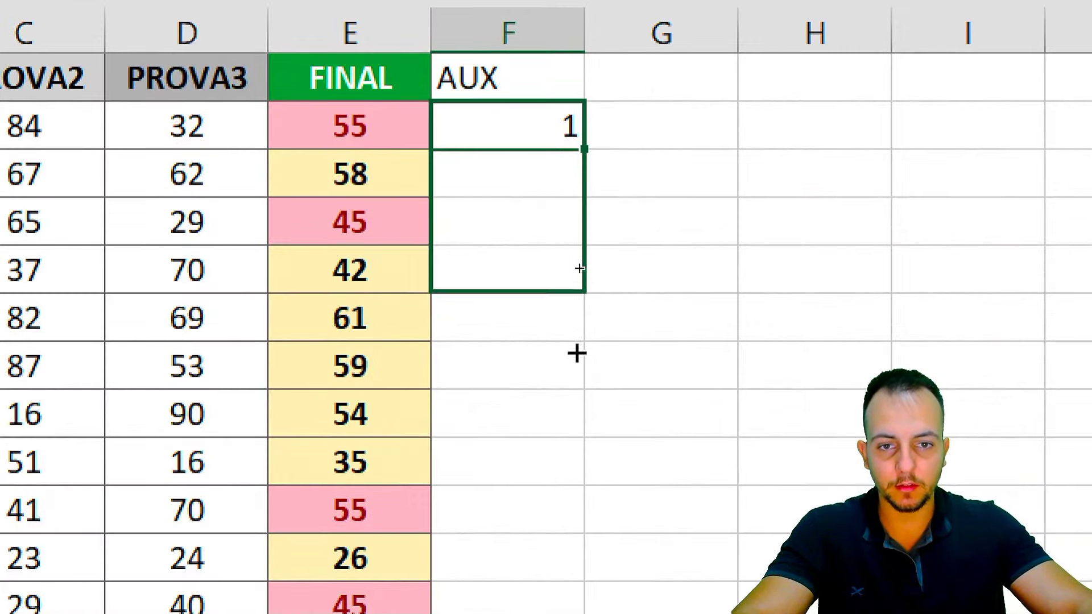
pyautogui.moveTo(577, 544); pyautogui.dragTo(519, 427)
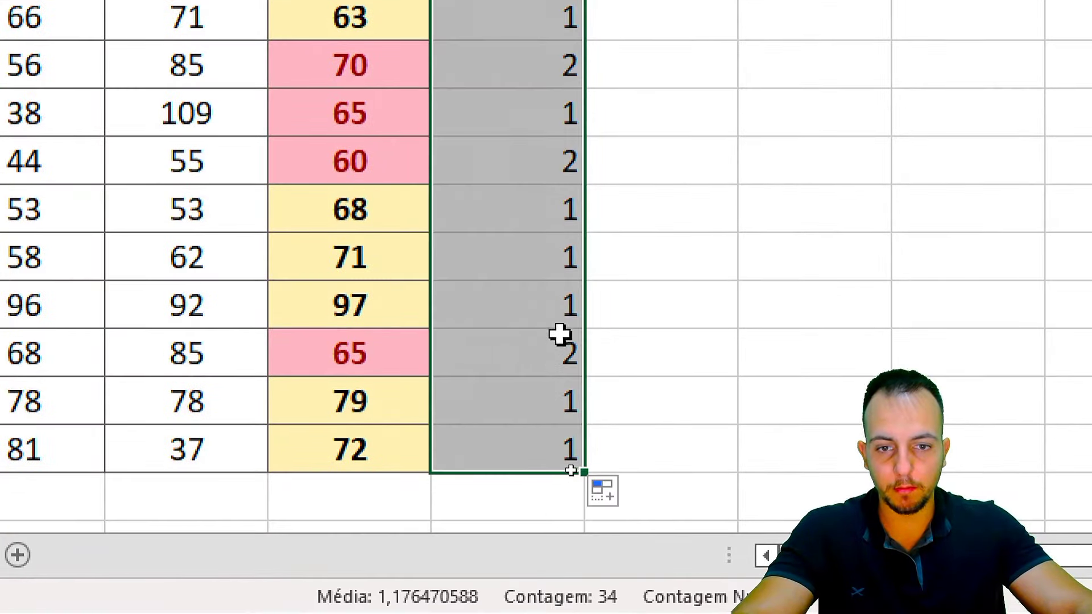
pyautogui.scroll(6, 575, 256)
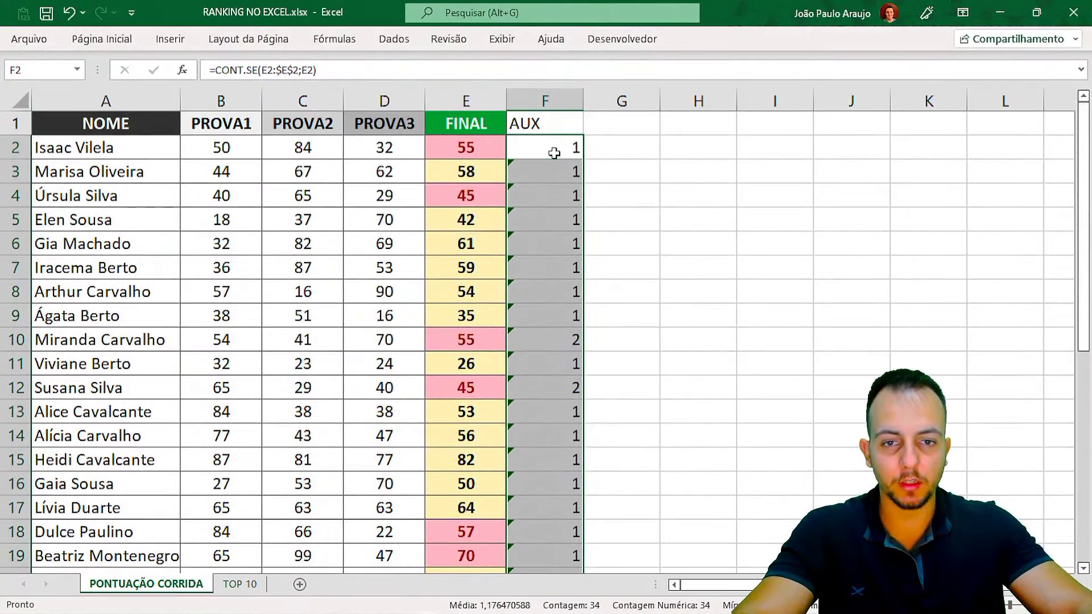
pyautogui.click(554, 149)
# Narrow columns F and G and add the header AUX2 in G1.
pyautogui.click(561, 128)
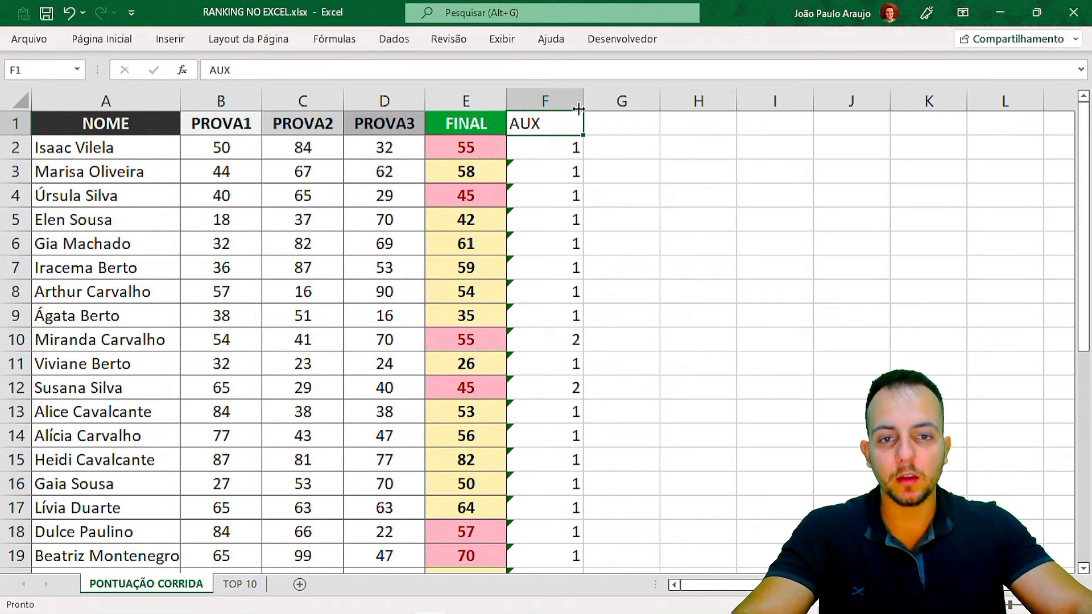
pyautogui.moveTo(578, 109); pyautogui.dragTo(556, 109)
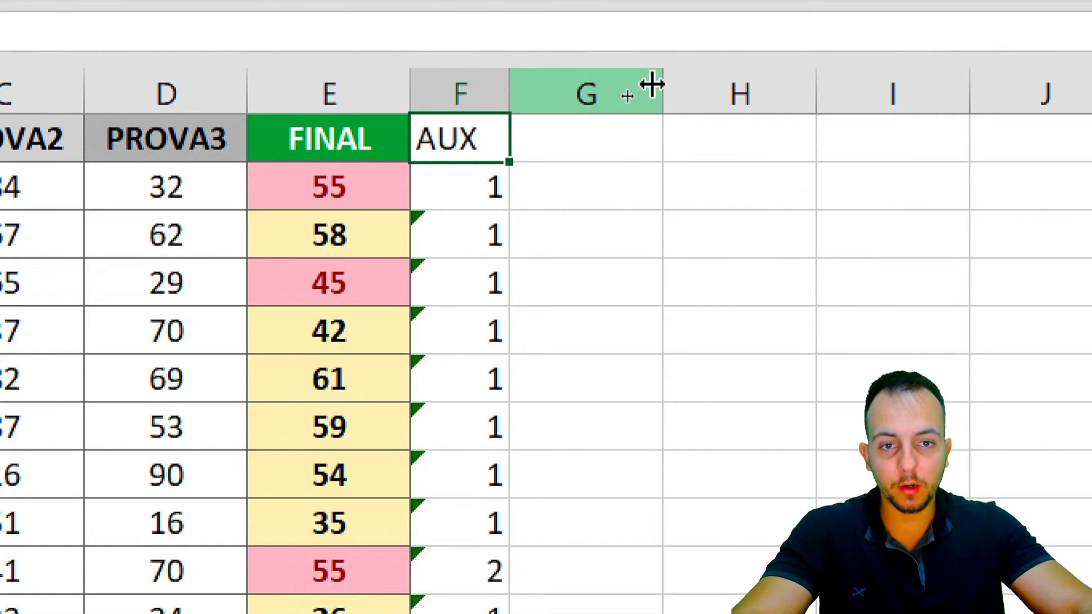
pyautogui.moveTo(654, 83); pyautogui.dragTo(617, 103)
pyautogui.press('Right')
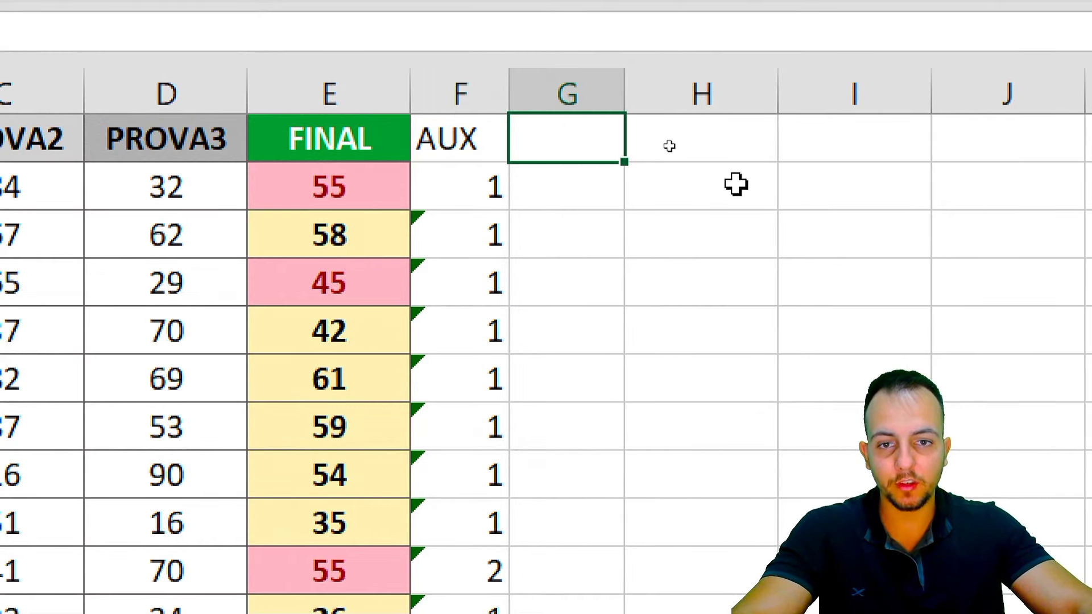
pyautogui.write('AUX2')
pyautogui.press('Return')
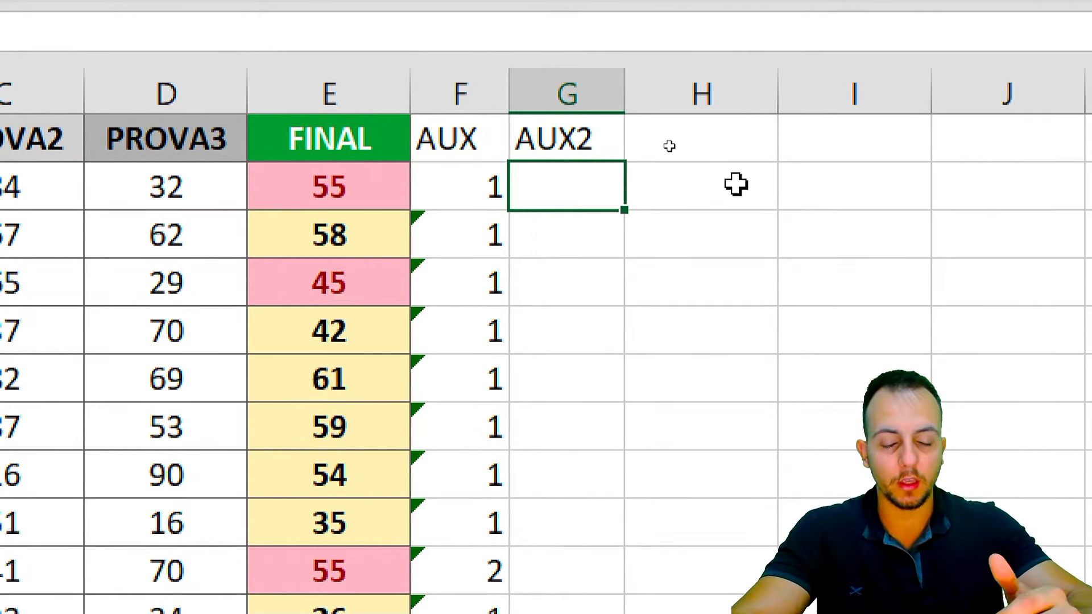
# Enter =E2&F2 in G2 to join the final score with its AUX count.
pyautogui.write('=')
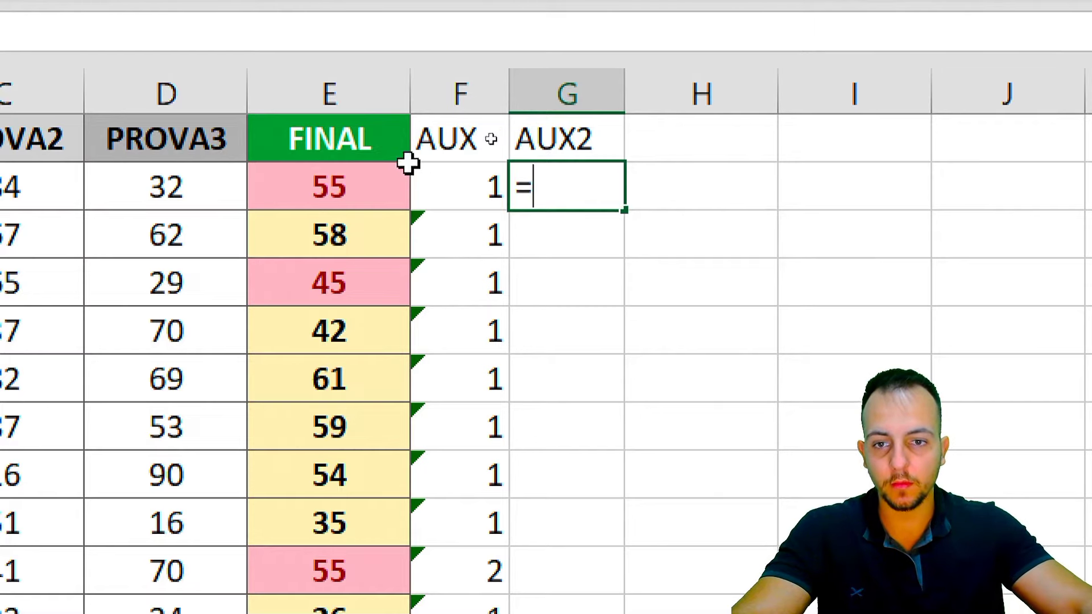
pyautogui.click(373, 173)
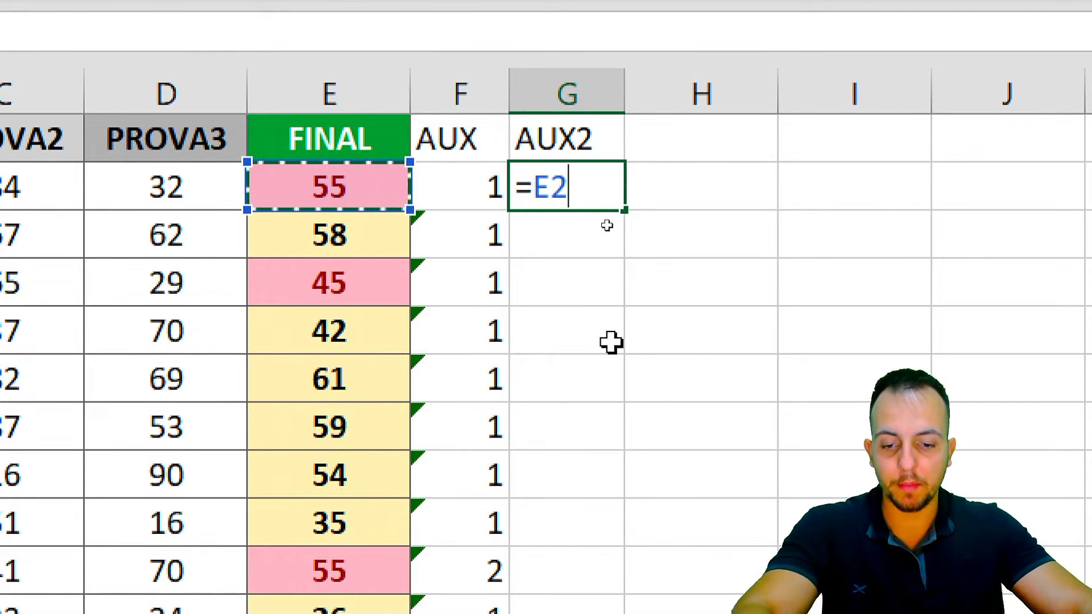
pyautogui.write('&')
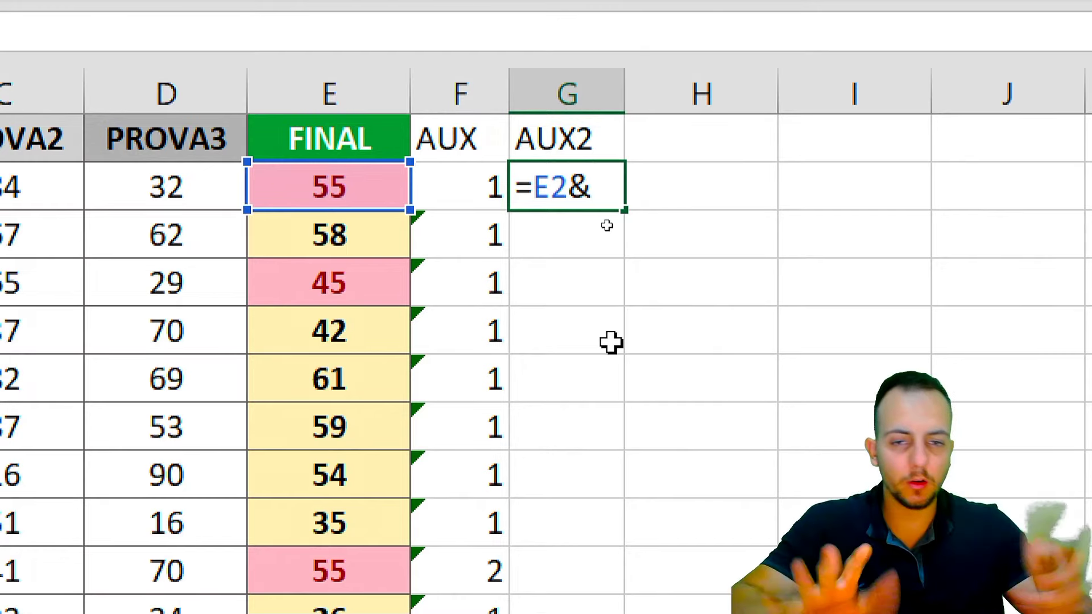
pyautogui.click(471, 190)
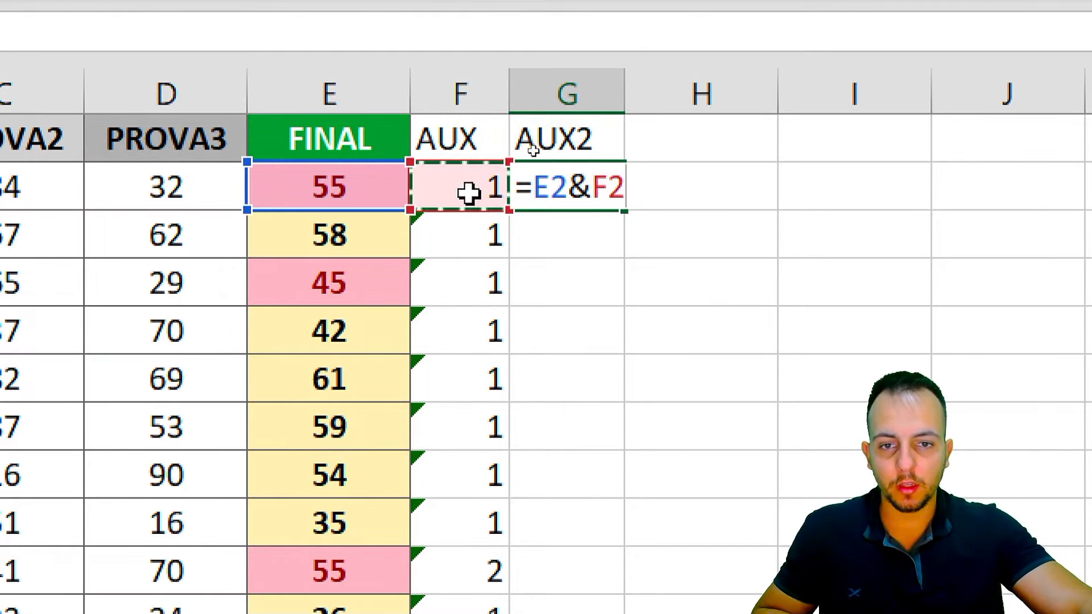
pyautogui.press('Return')
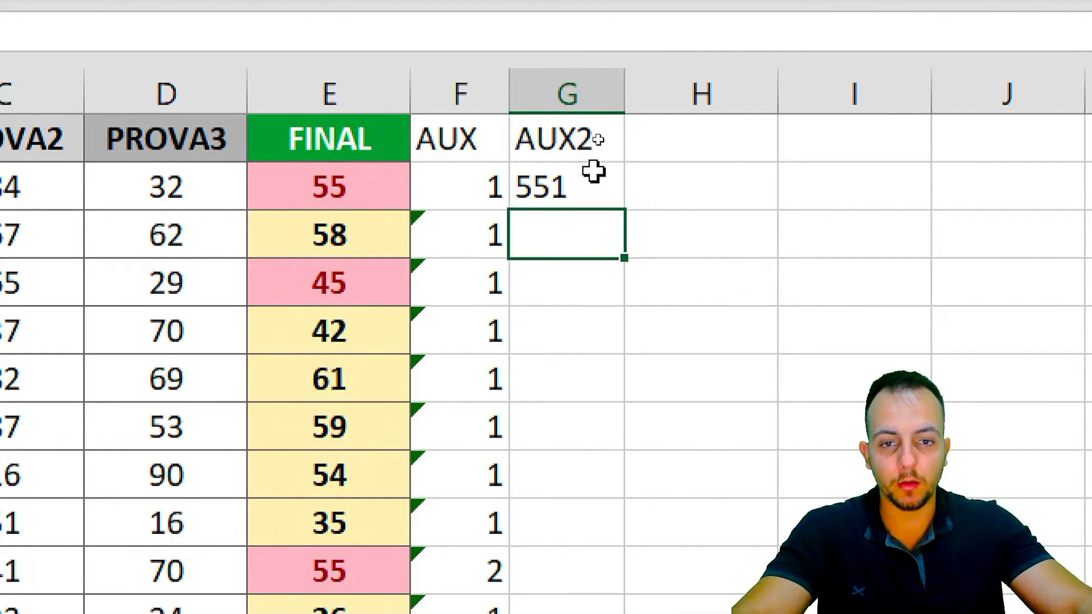
# Fill the concatenation formula from G2 down the AUX2 column to the last row of the list.
pyautogui.click(592, 171)
pyautogui.moveTo(624, 210)
pyautogui.mouseDown()
pyautogui.moveTo(562, 592)
pyautogui.moveTo(551, 449)
pyautogui.moveTo(541, 470)
pyautogui.mouseUp()
pyautogui.scroll(2, 595, 52)
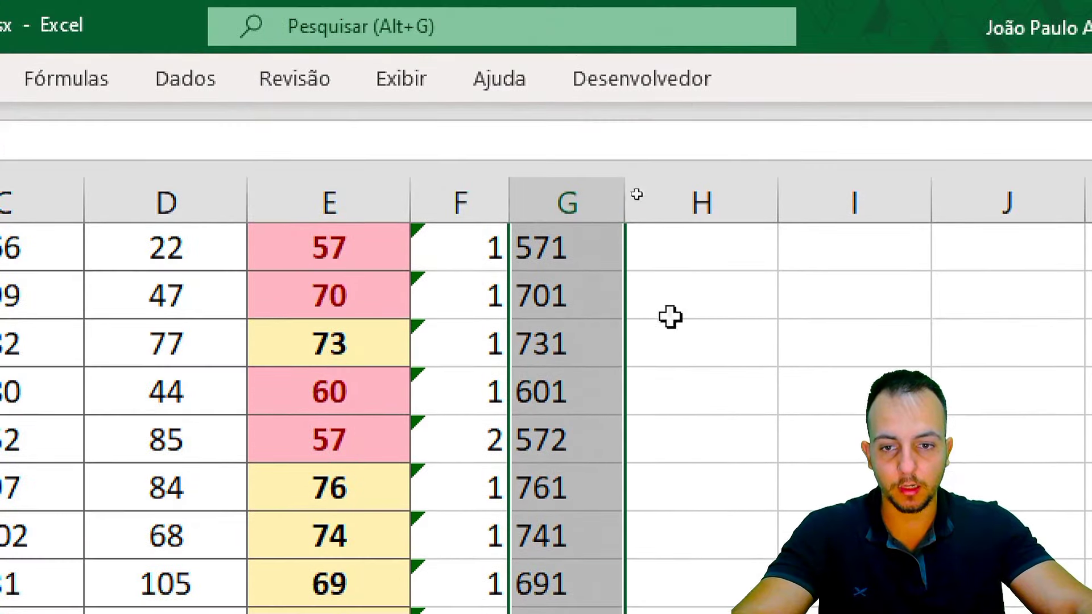
pyautogui.scroll(6, 718, 512)
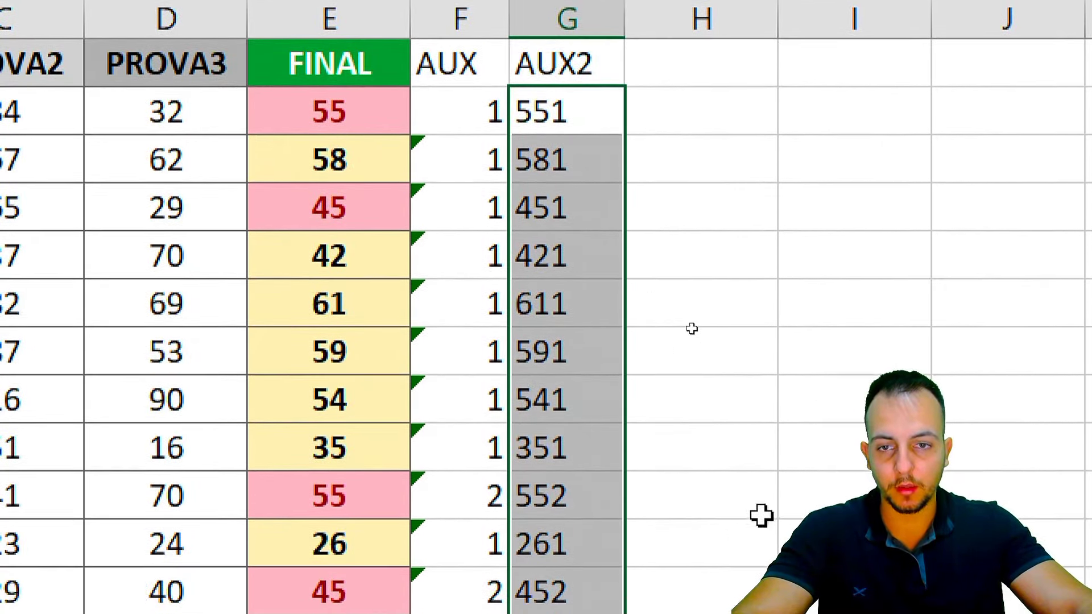
# Compare the FINAL, AUX and AUX2 values of the tied scores in rows 2 and 10, marking both rows.
pyautogui.click(991, 487)
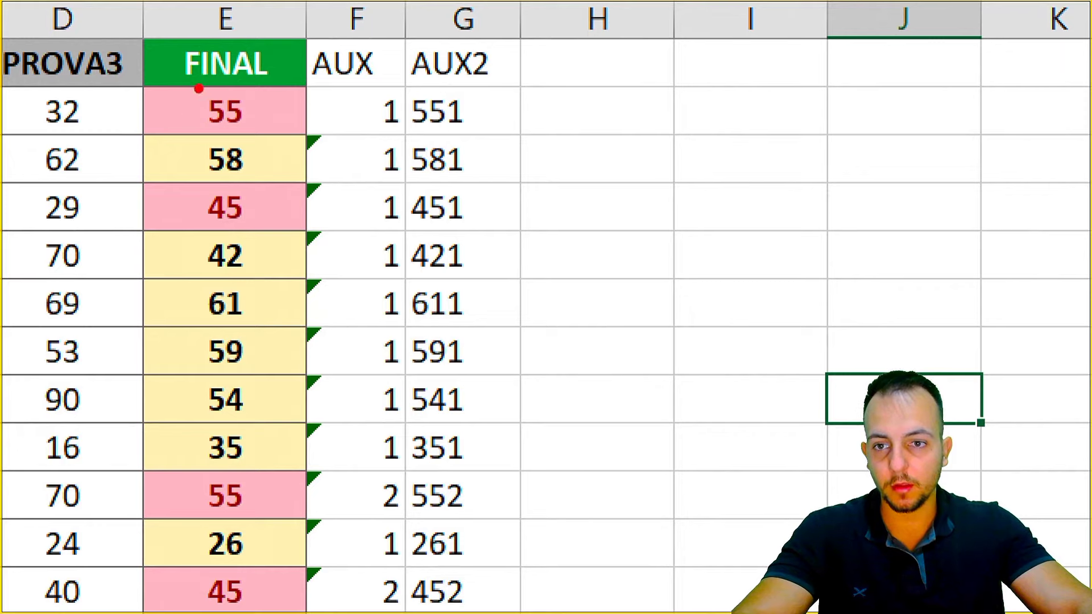
pyautogui.moveTo(184, 82)
pyautogui.mouseDown()
pyautogui.moveTo(485, 139)
pyautogui.moveTo(604, 108)
pyautogui.mouseUp()
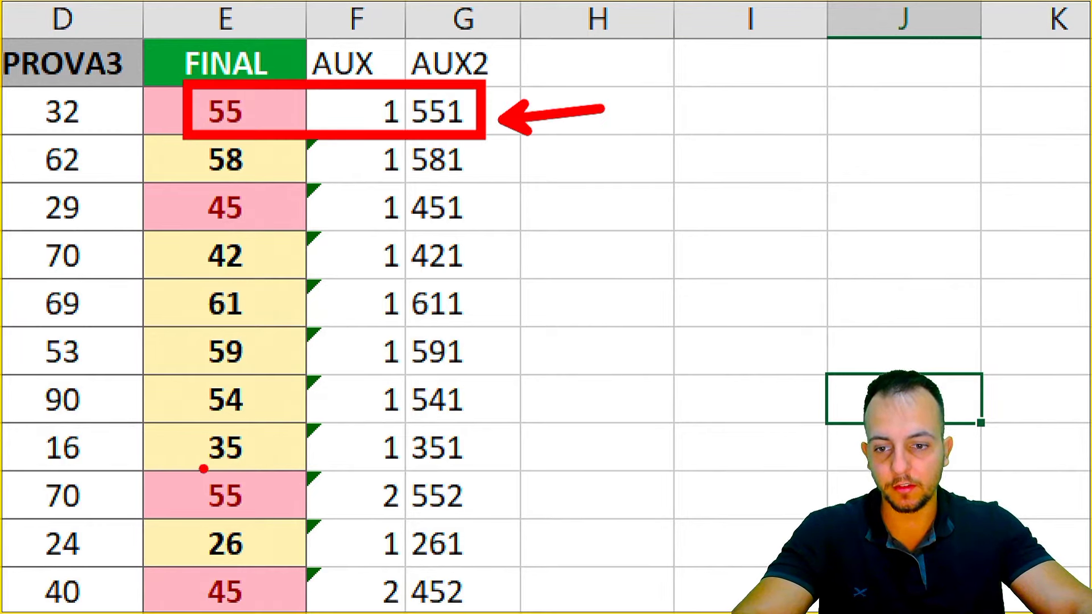
pyautogui.moveTo(192, 471)
pyautogui.mouseDown()
pyautogui.moveTo(503, 527)
pyautogui.moveTo(661, 465)
pyautogui.mouseUp()
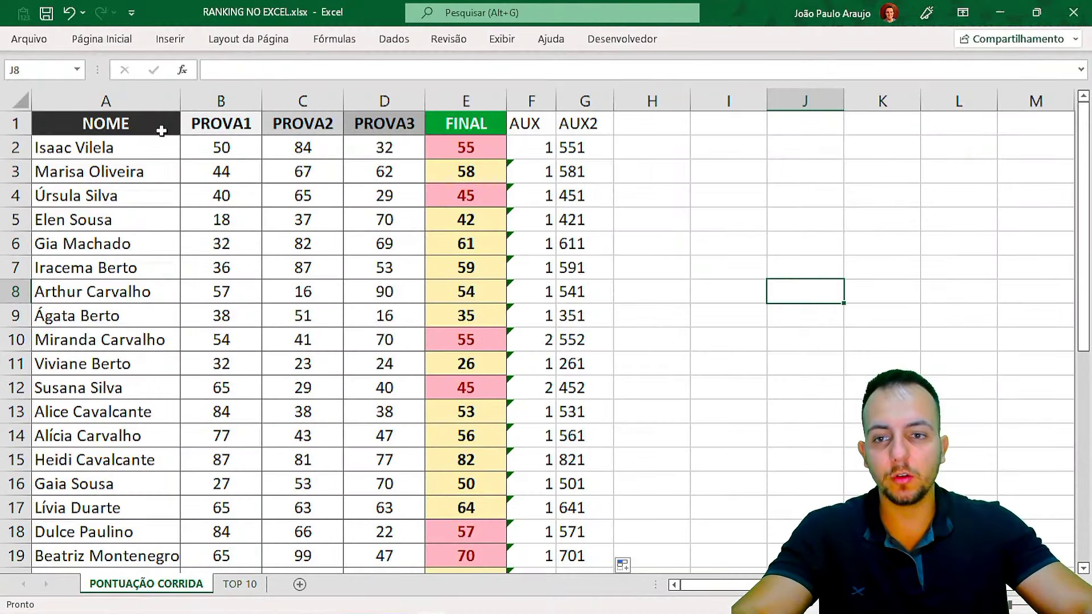
pyautogui.hotkey('ctrl', 'Home')
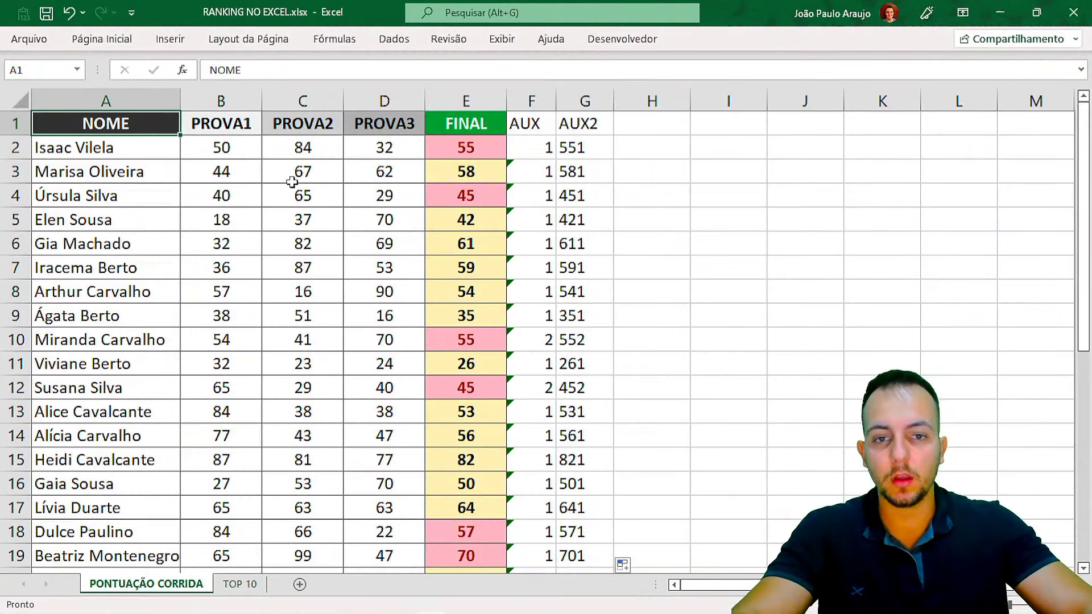
# Add the header AUX in D1 of the TOP 10 sheet, in the same green style as PONTUAÇÃO.
pyautogui.click(255, 586)
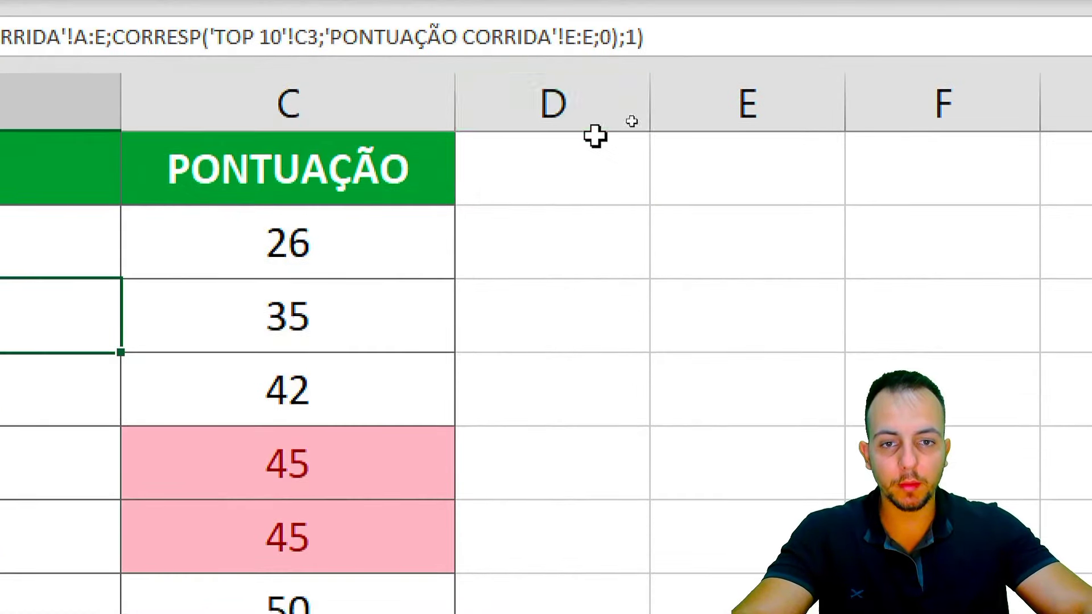
pyautogui.click(632, 126)
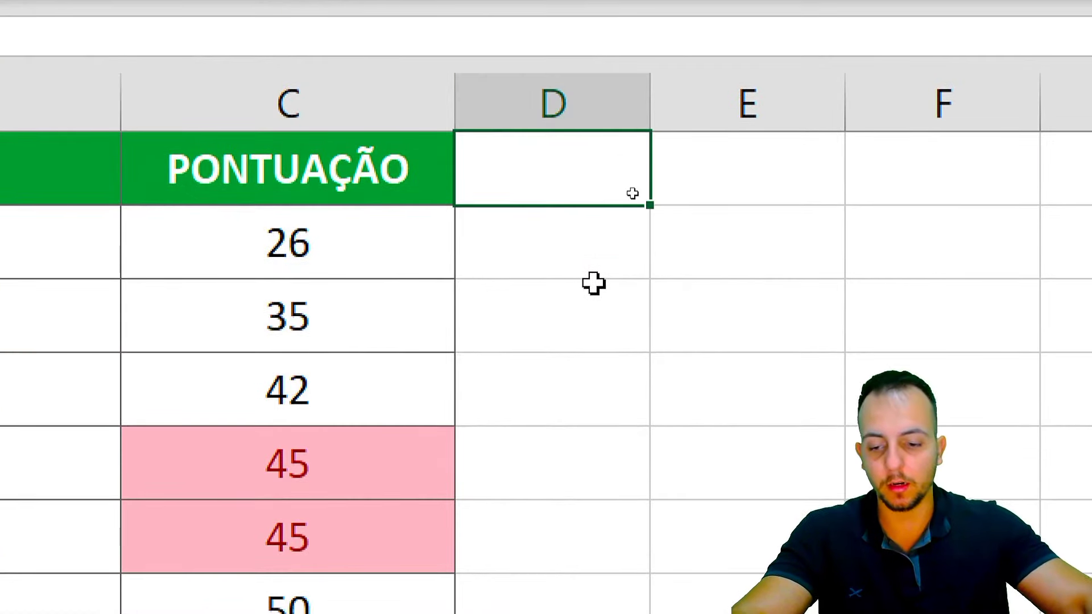
pyautogui.write('AXU')
pyautogui.press('BackSpace')
pyautogui.press('BackSpace')
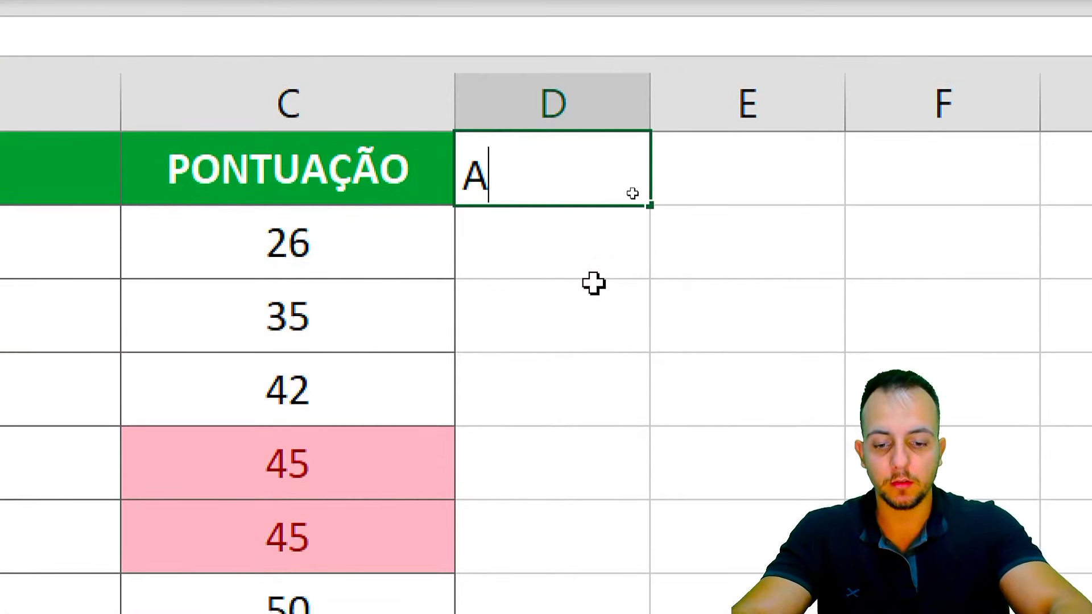
pyautogui.write('UX')
pyautogui.press('Return')
pyautogui.click(591, 175)
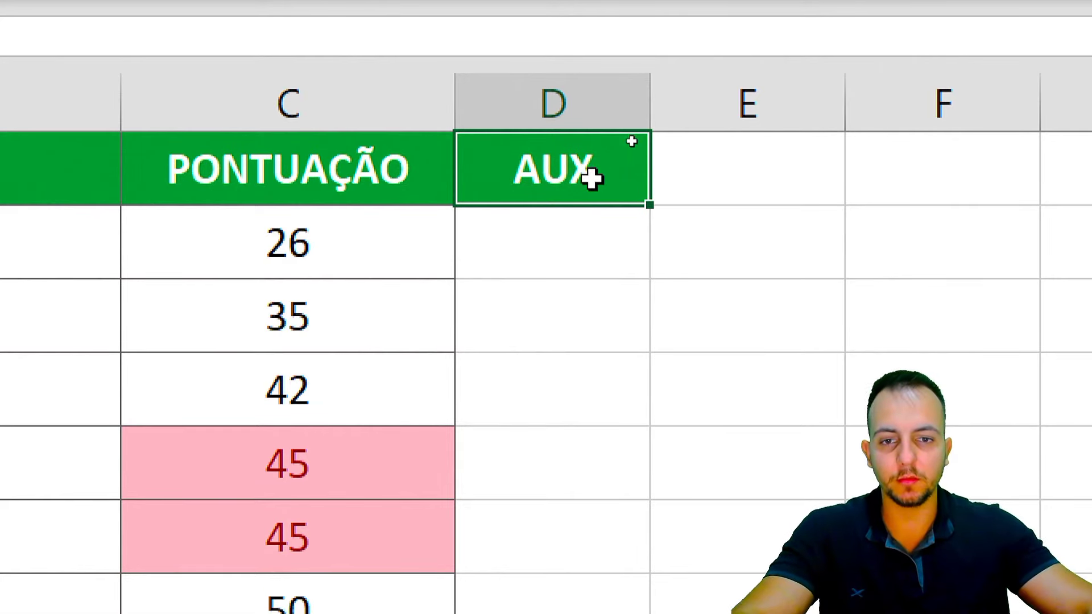
# Enter =CONT.SE(C2:$C$2;C2) in D2 to count each score's occurrences, with the range's end locked.
pyautogui.click(573, 239)
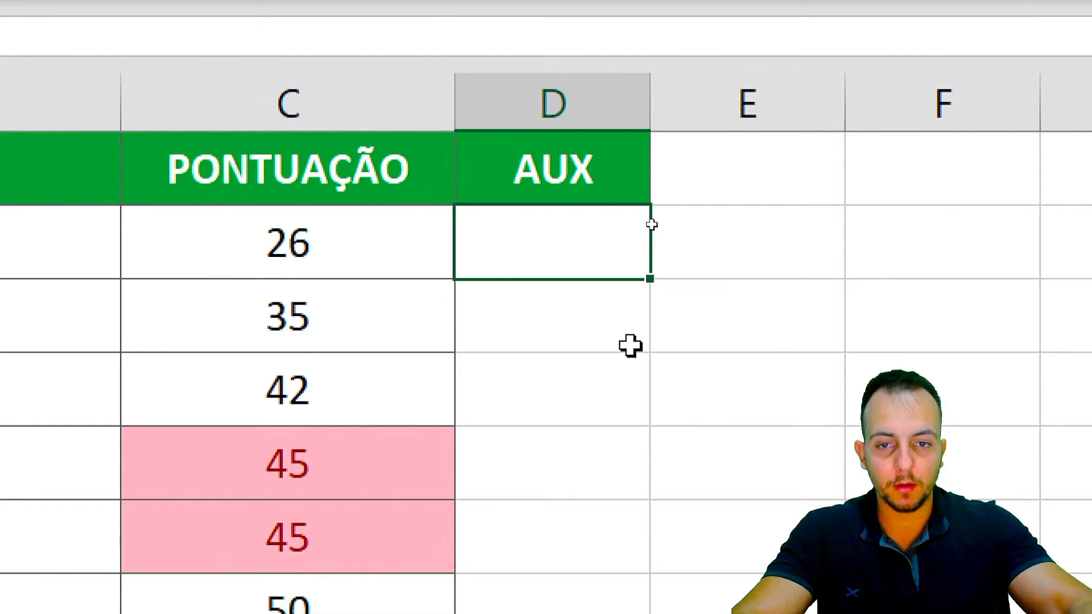
pyautogui.write('=CONT')
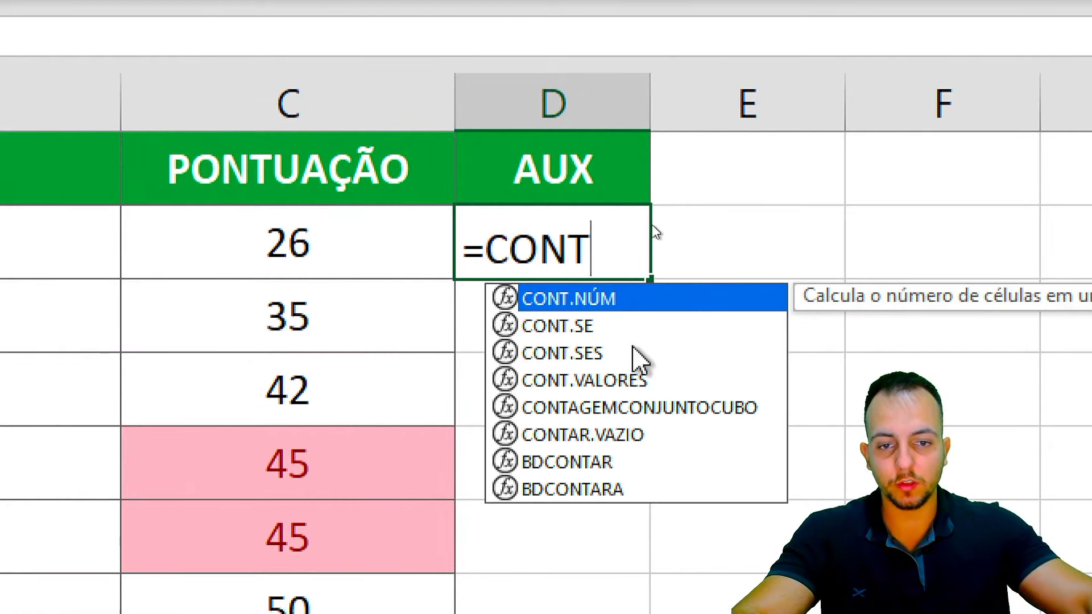
pyautogui.doubleClick(581, 327)
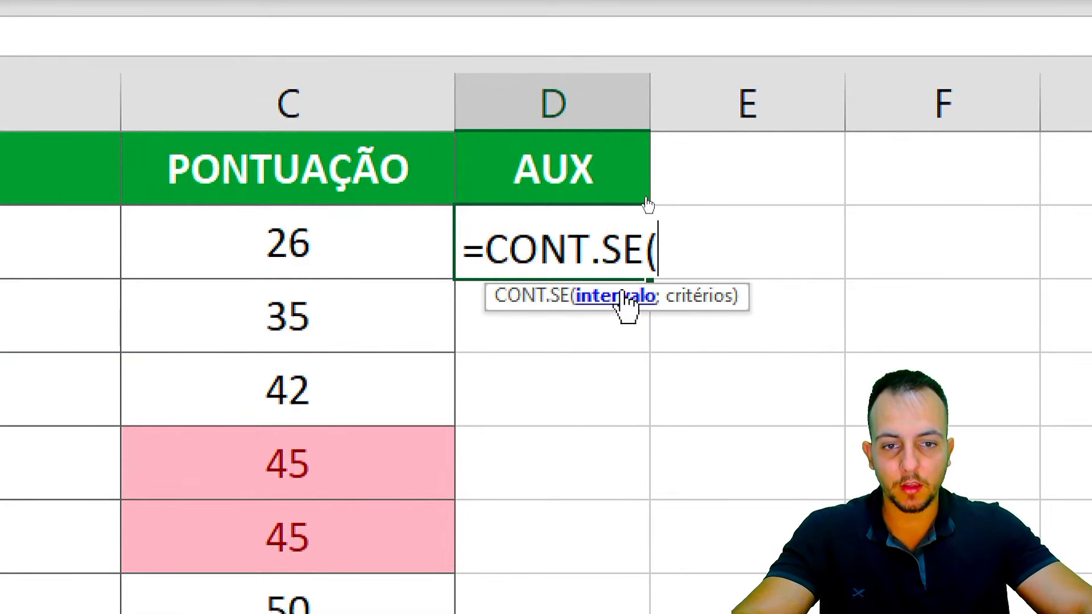
pyautogui.click(381, 252)
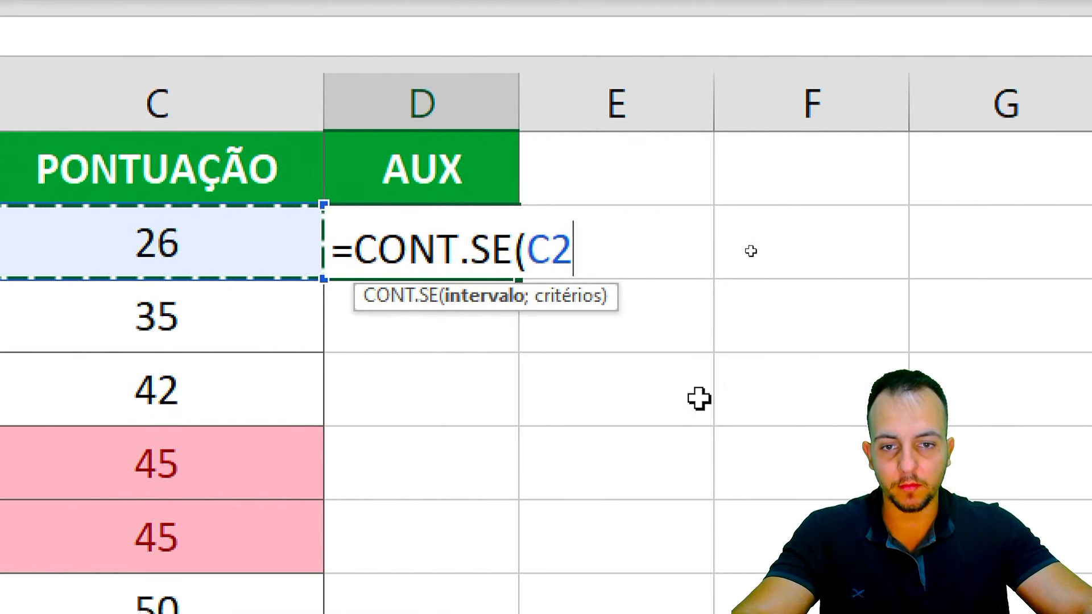
pyautogui.write(':C2')
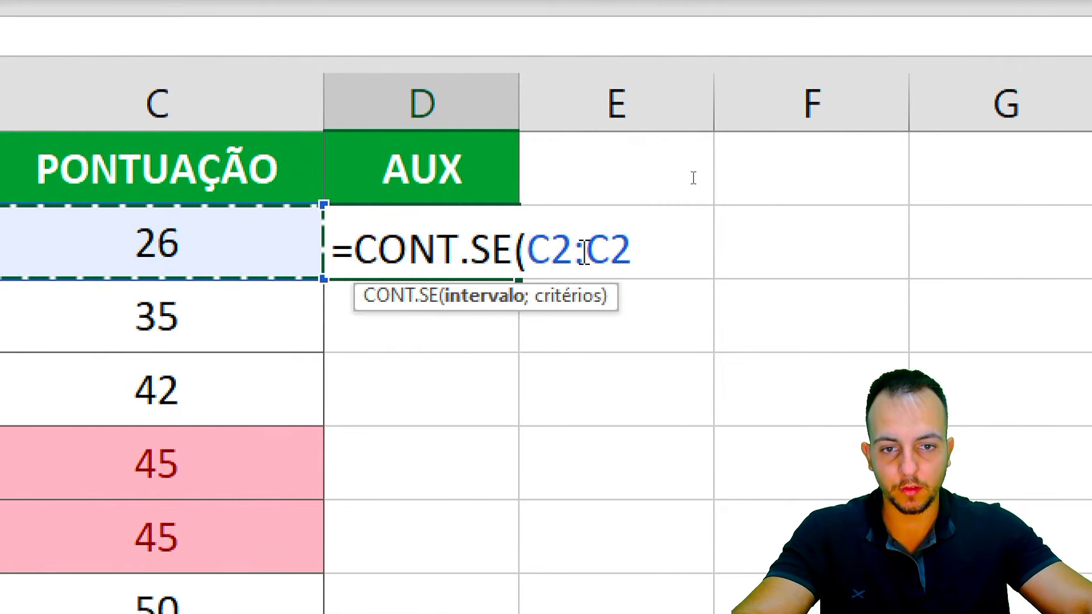
pyautogui.doubleClick(612, 256)
pyautogui.press('F4')
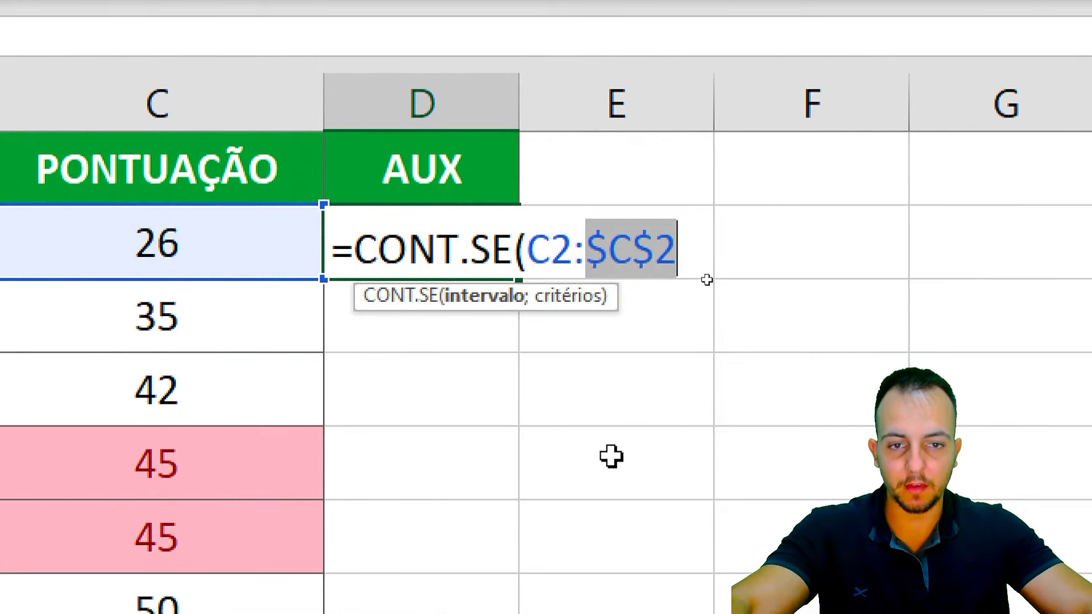
pyautogui.click(685, 264)
pyautogui.write(';')
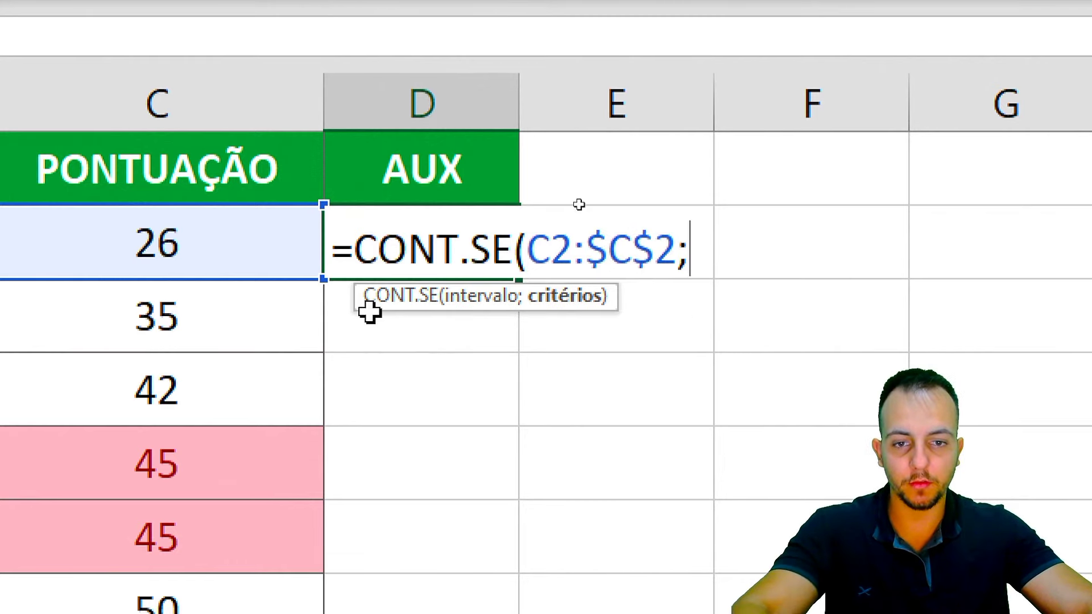
pyautogui.click(219, 258)
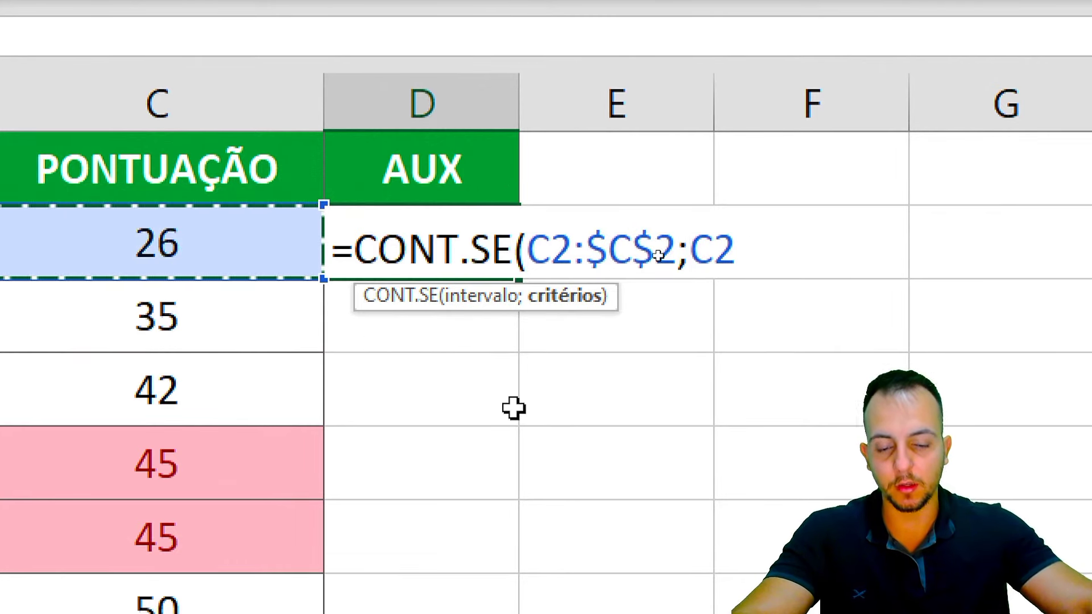
pyautogui.write(')')
pyautogui.press('Return')
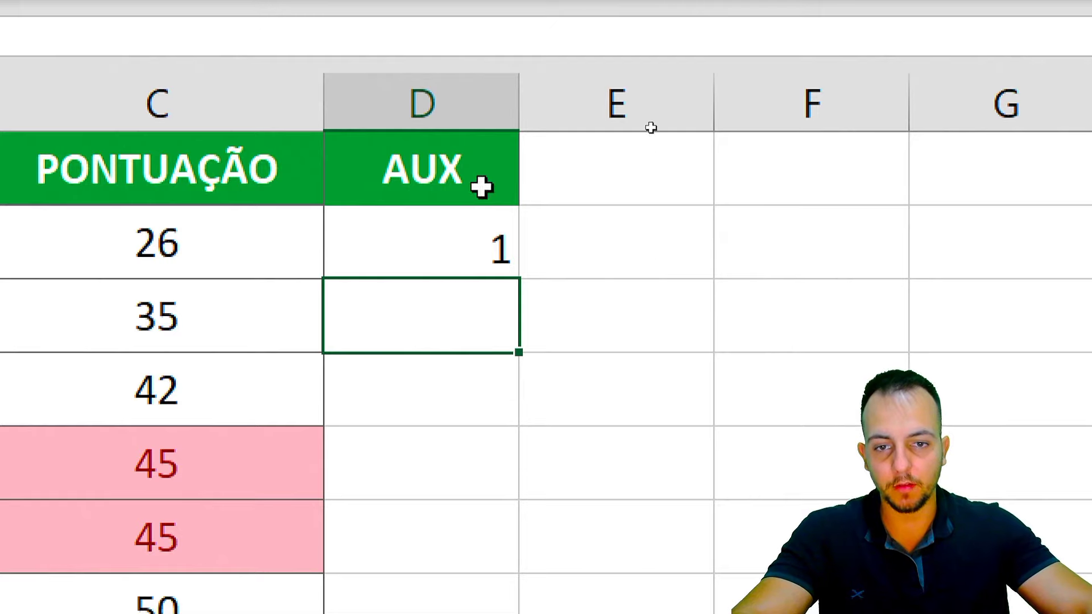
# Narrow the AUX column to fit its header and fill the CONT.SE formula from D2 down to D11.
pyautogui.moveTo(520, 103); pyautogui.dragTo(418, 114)
pyautogui.click(378, 254)
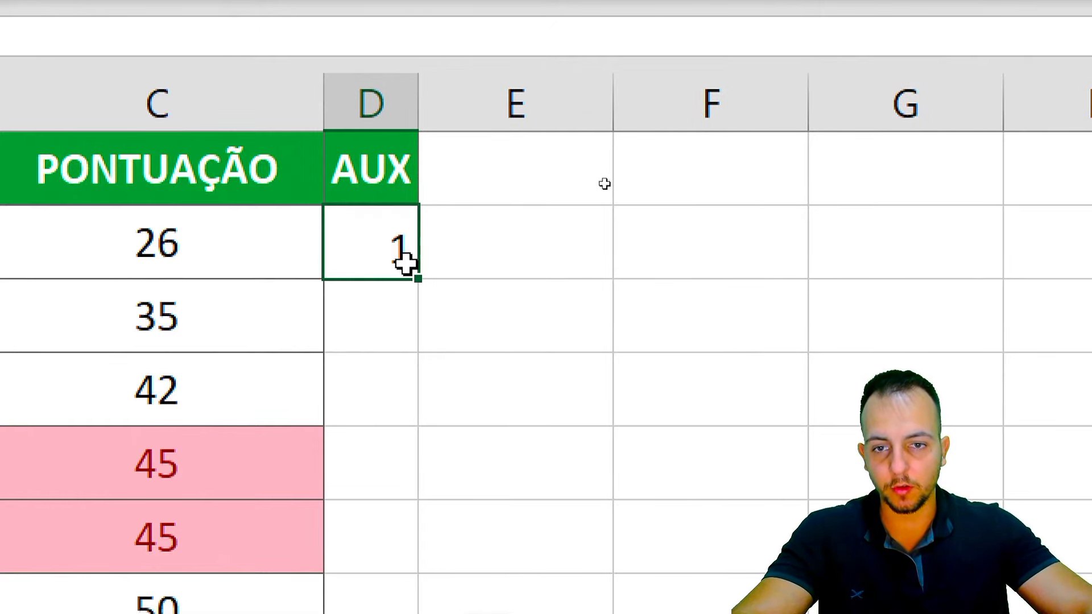
pyautogui.moveTo(417, 278); pyautogui.dragTo(403, 613)
pyautogui.moveTo(403, 540); pyautogui.dragTo(376, 613)
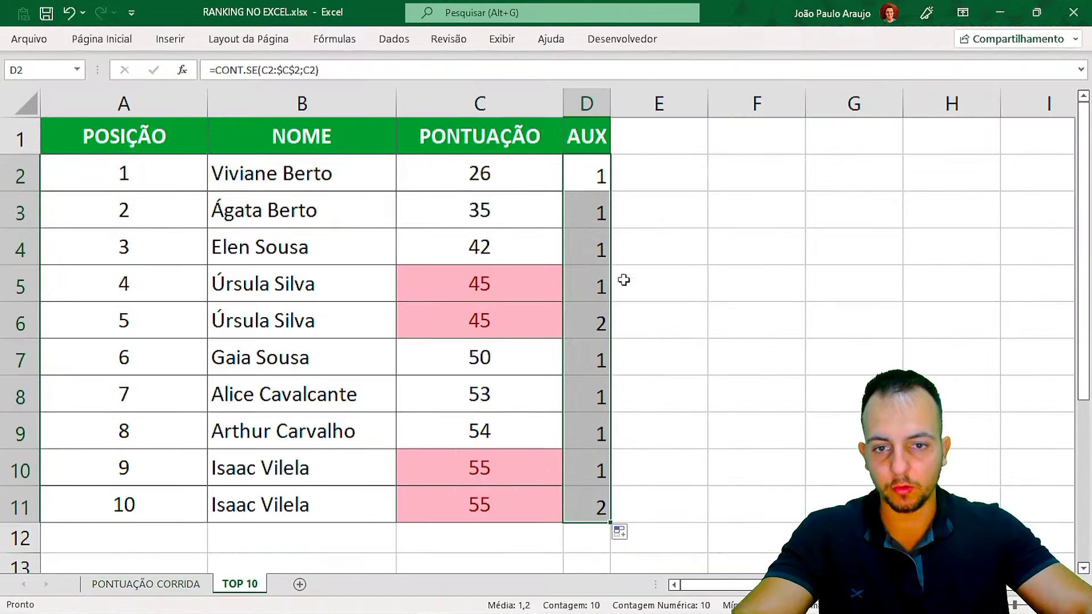
pyautogui.click(637, 280)
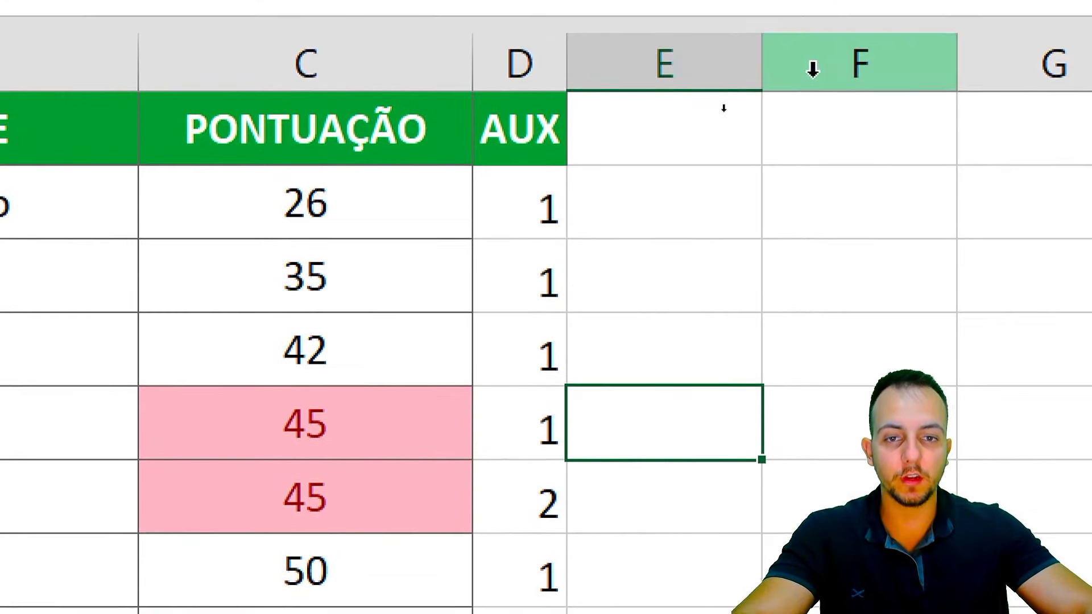
# Add the header AUX2 in E1 and narrow column E to fit it.
pyautogui.click(671, 133)
pyautogui.write('AUX2')
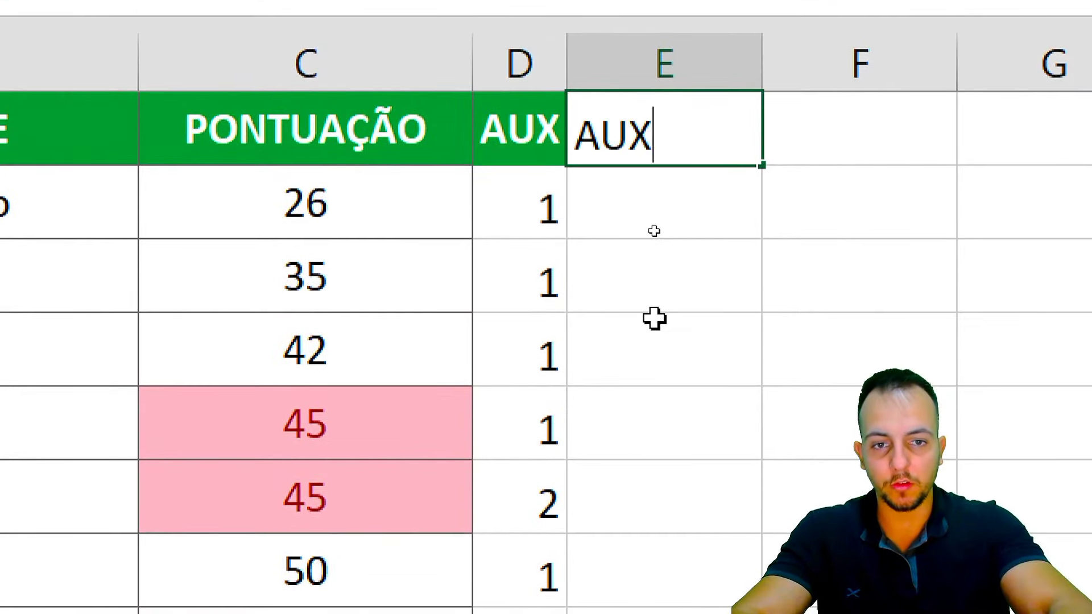
pyautogui.press('Return')
pyautogui.click(773, 58)
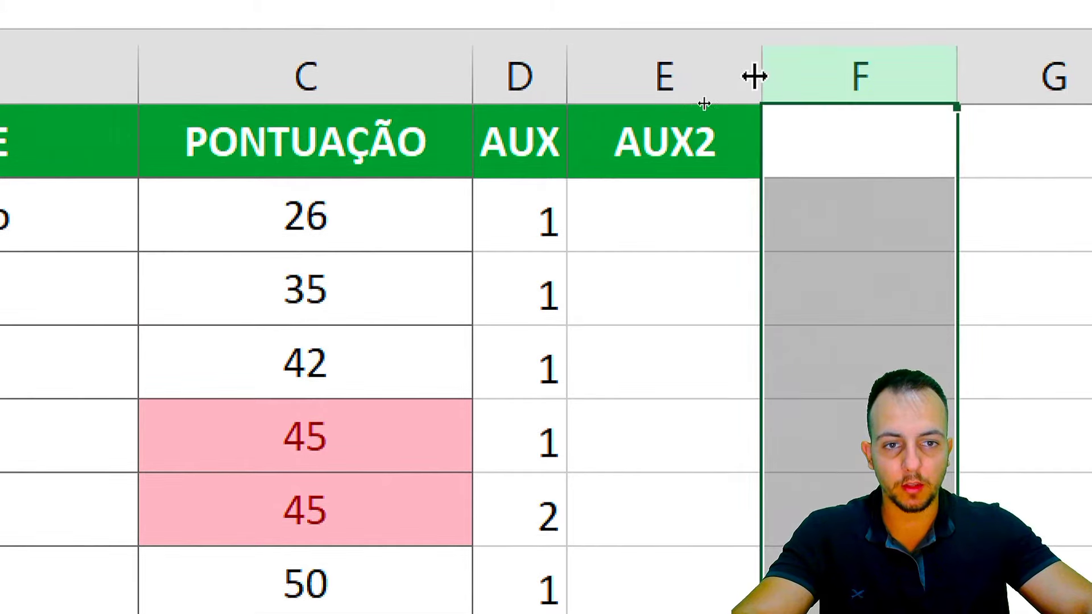
pyautogui.moveTo(755, 63); pyautogui.dragTo(671, 64)
# Enter =C2&D2 in E2 to join the score with its AUX count.
pyautogui.click(629, 215)
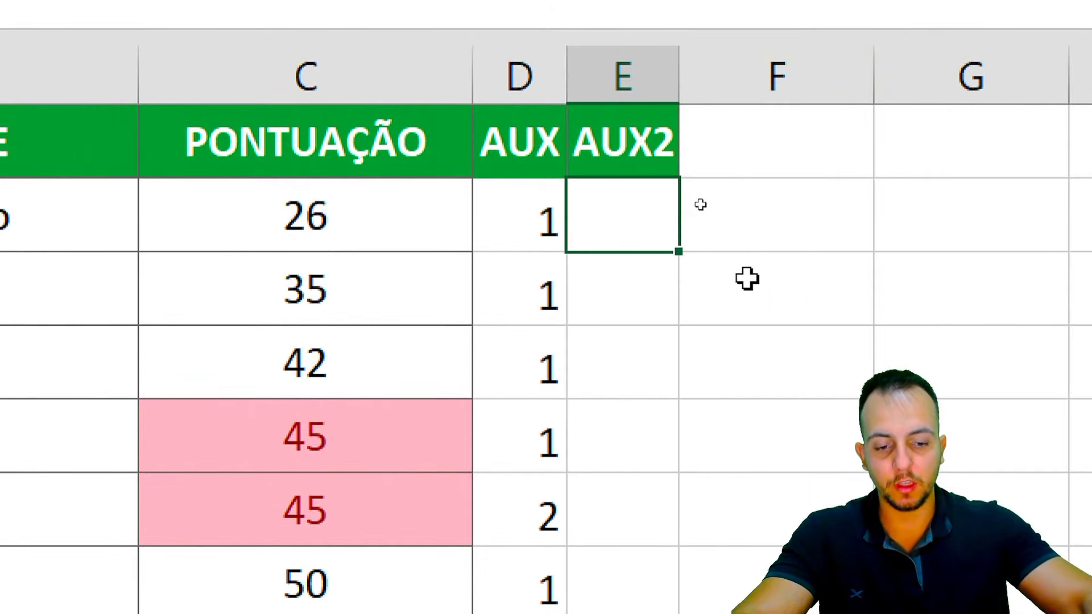
pyautogui.write('=')
pyautogui.click(395, 200)
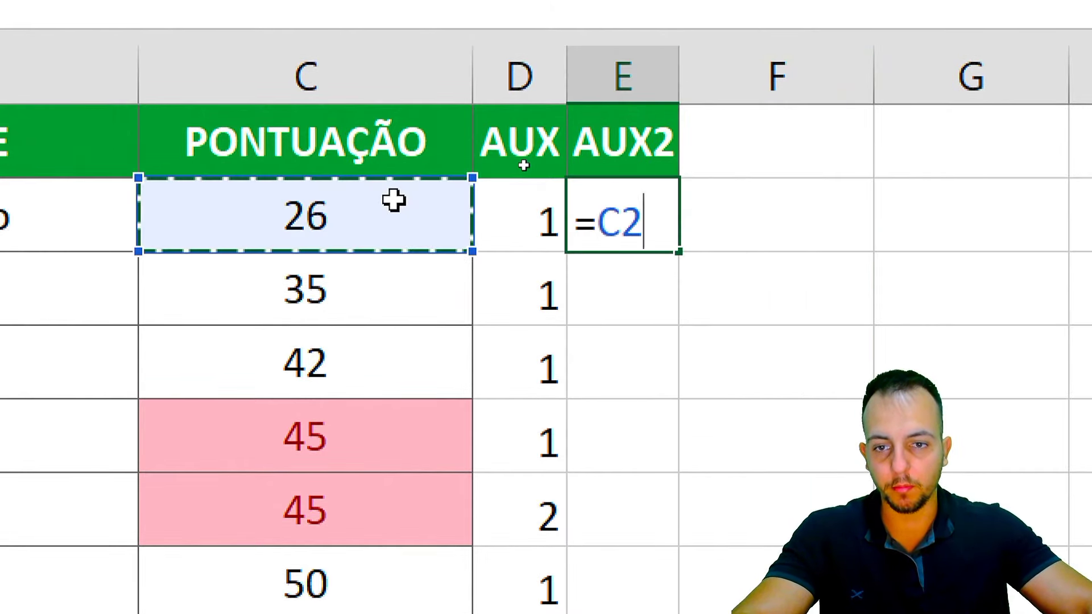
pyautogui.write('&')
pyautogui.click(522, 225)
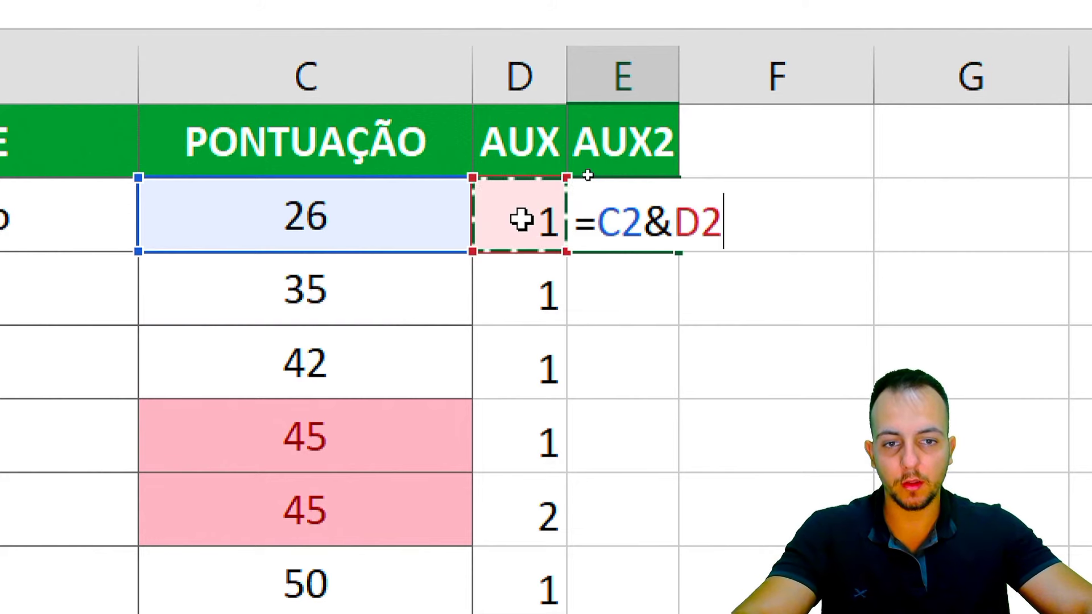
pyautogui.press('Return')
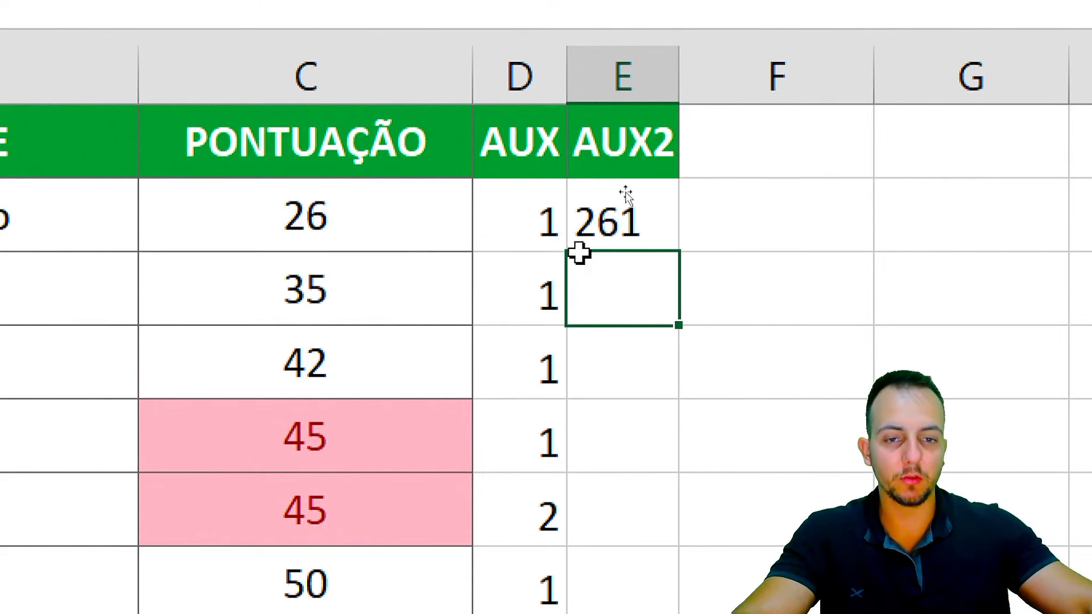
# Fill the concatenation formula from E2 down the AUX2 column to E11.
pyautogui.click(653, 212)
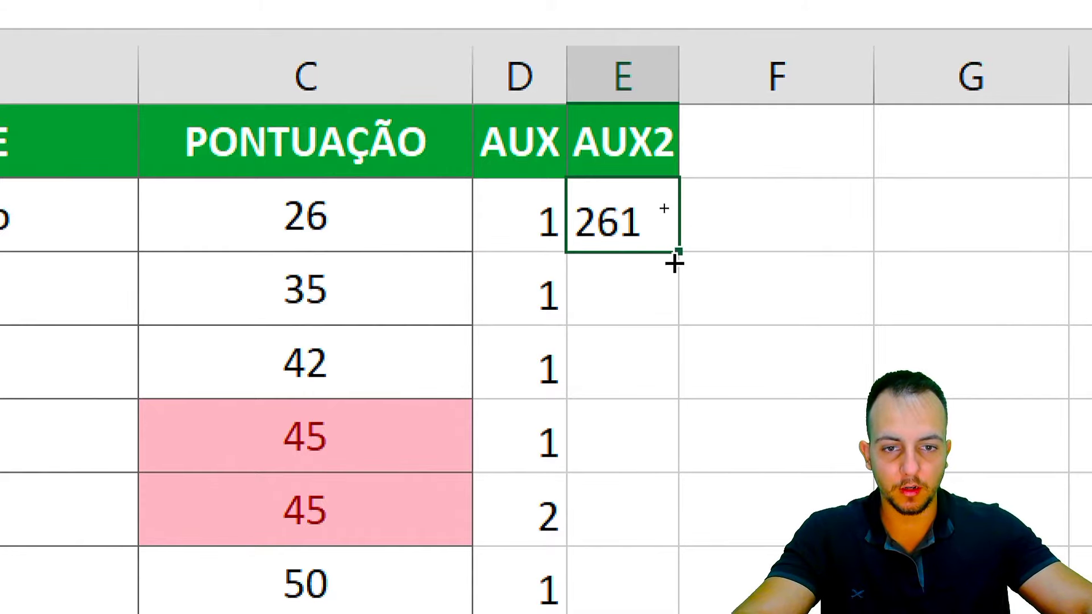
pyautogui.moveTo(677, 252); pyautogui.dragTo(674, 613)
pyautogui.moveTo(674, 545); pyautogui.dragTo(663, 594)
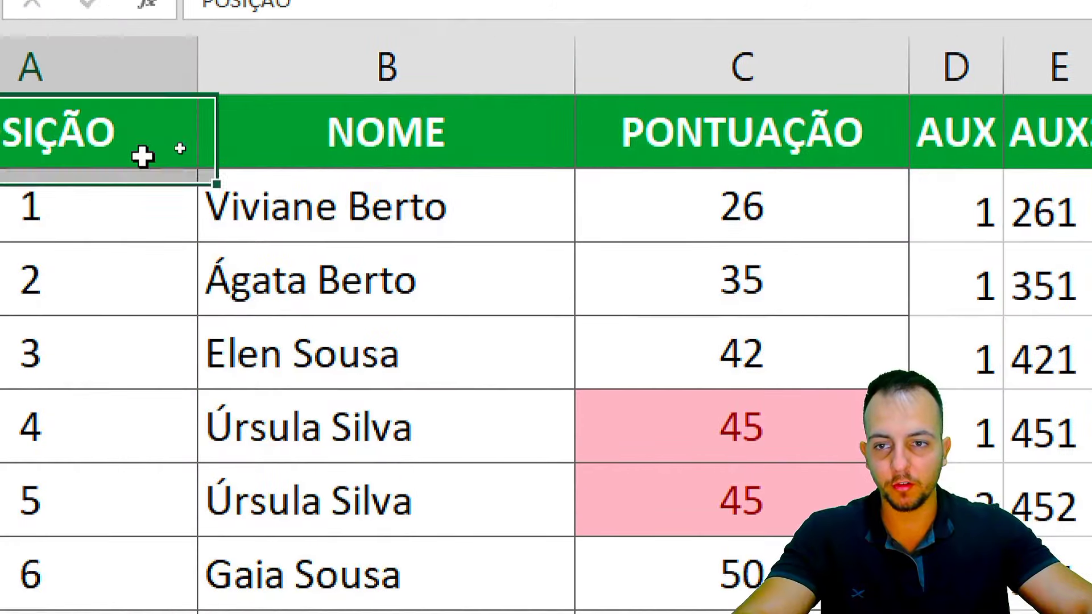
# Review the existing ÍNDICE and CORRESP formula in B2 of the NOME column, leaving it unedited.
pyautogui.moveTo(409, 221); pyautogui.dragTo(431, 613)
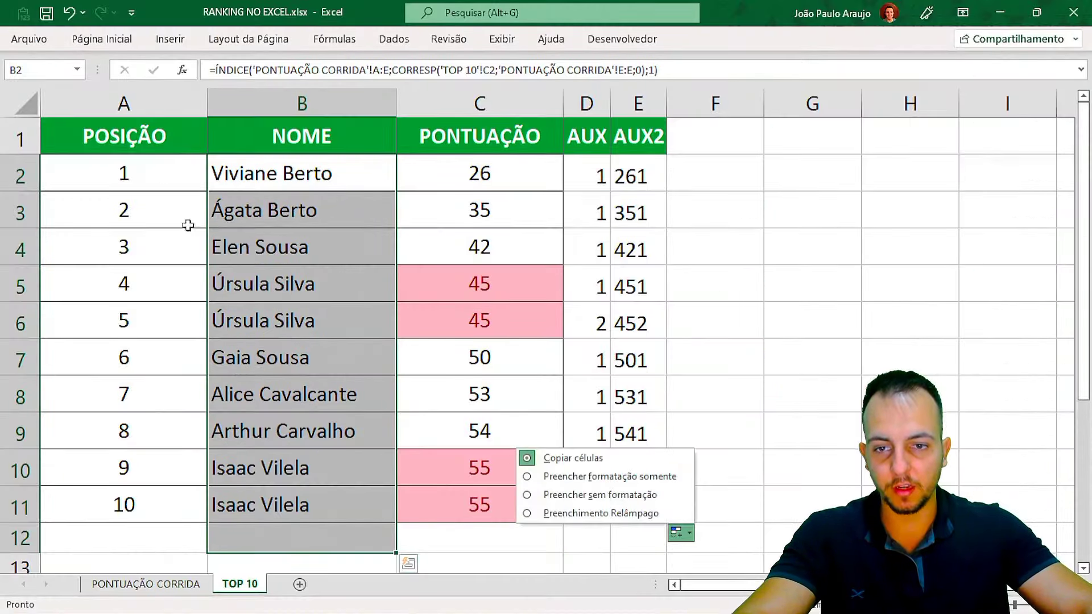
pyautogui.click(109, 137)
pyautogui.click(263, 175)
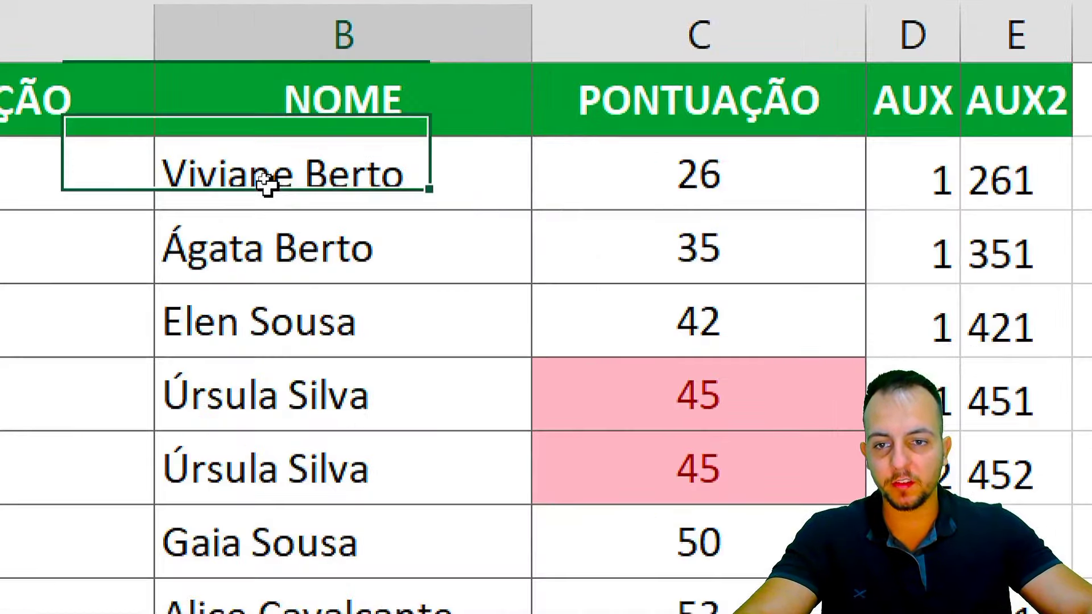
pyautogui.doubleClick(424, 182)
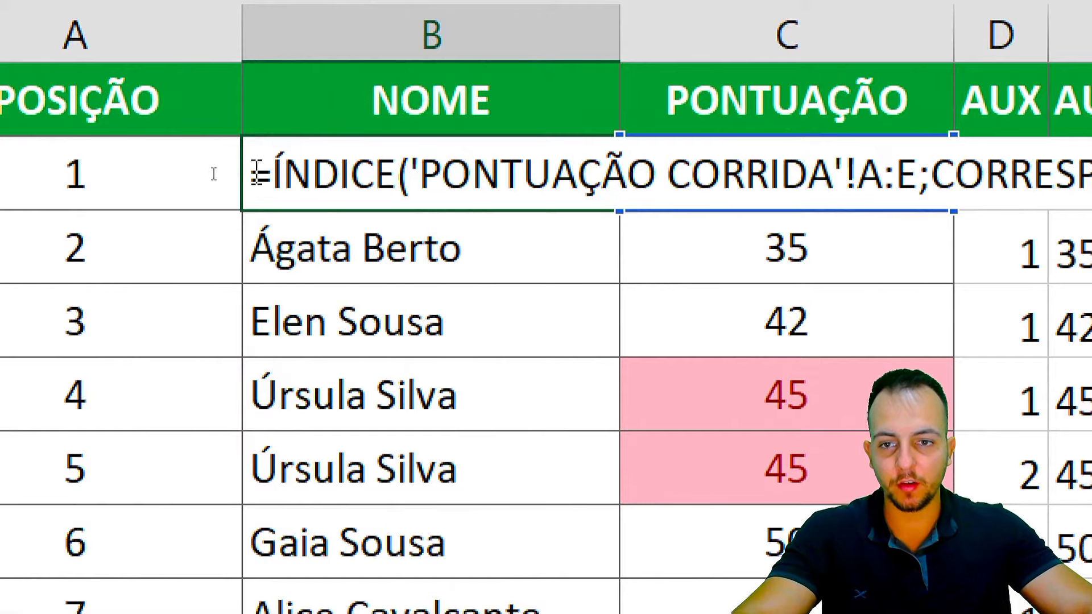
pyautogui.moveTo(251, 175); pyautogui.dragTo(1091, 188)
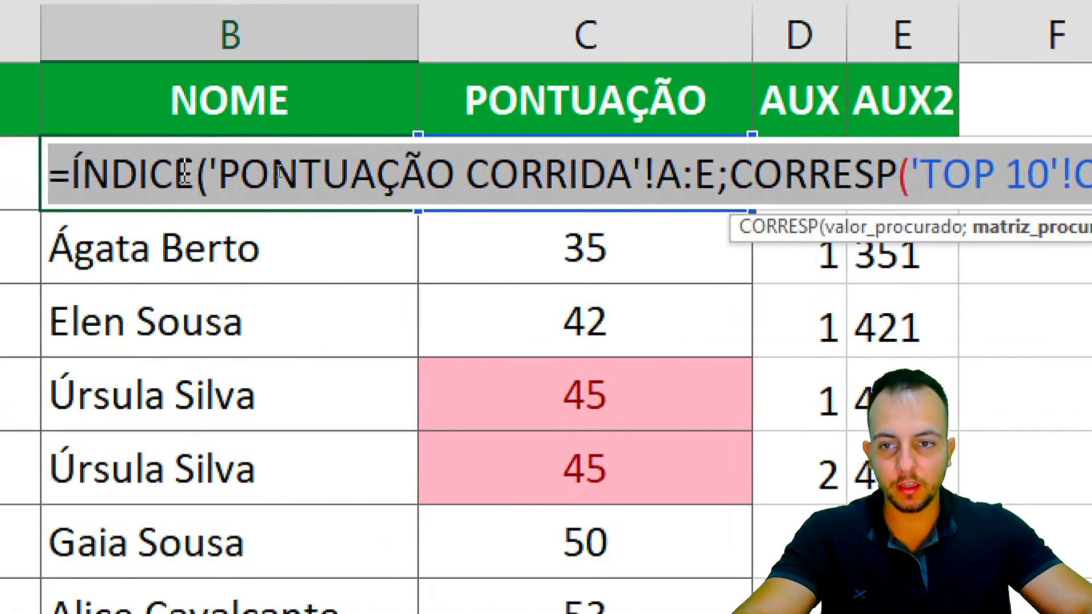
pyautogui.click(203, 174)
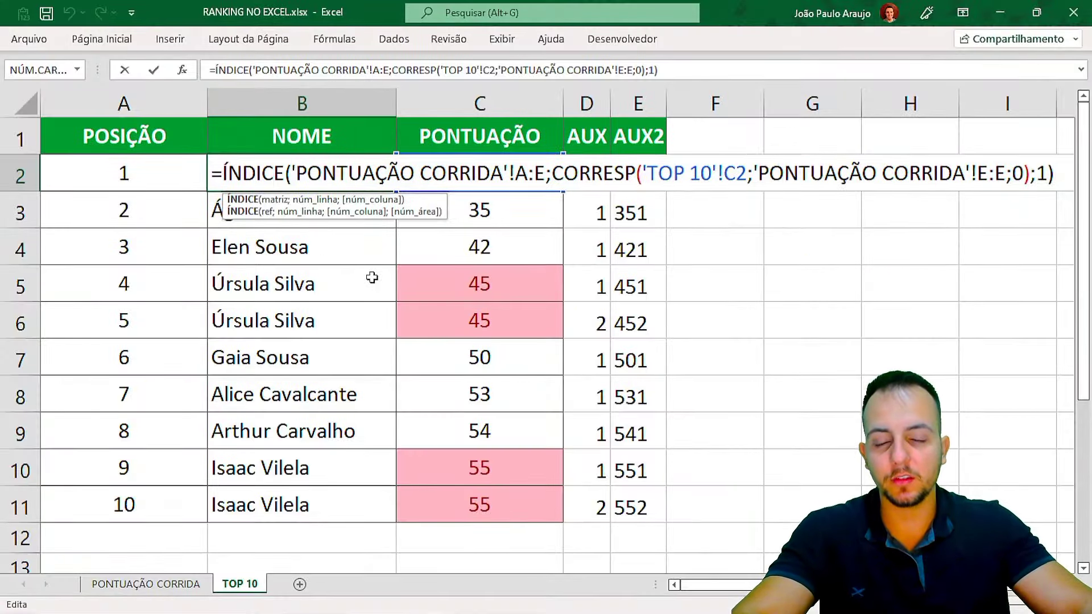
pyautogui.hotkey('ctrl', 'Return')
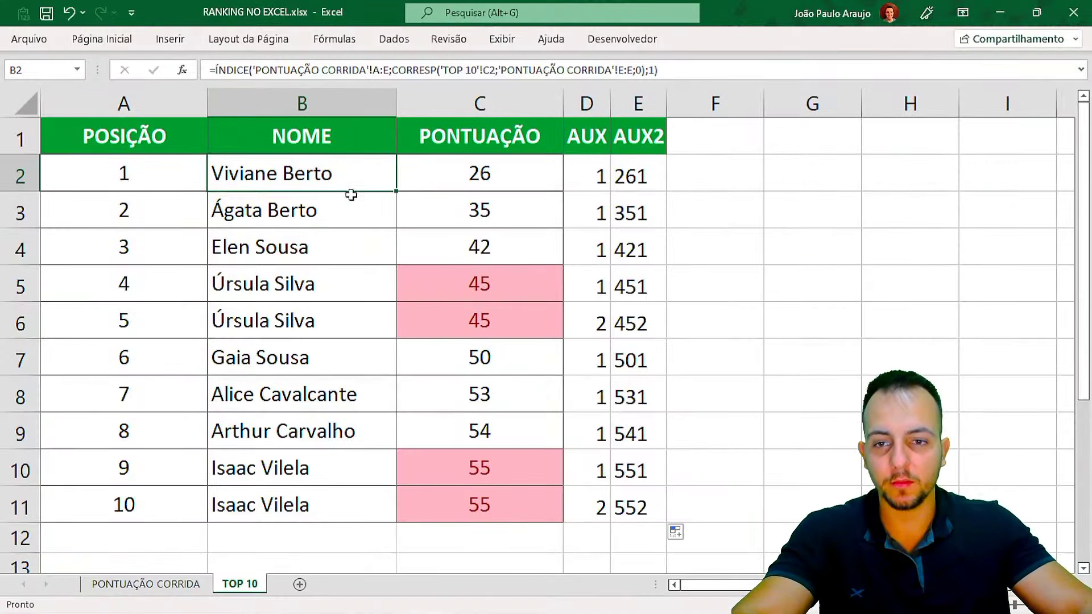
# Clear the names in B2:B11 and start an ÍNDICE formula in B2 with columns A:G of PONTUAÇÃO CORRIDA as the matrix.
pyautogui.moveTo(333, 179); pyautogui.dragTo(287, 489)
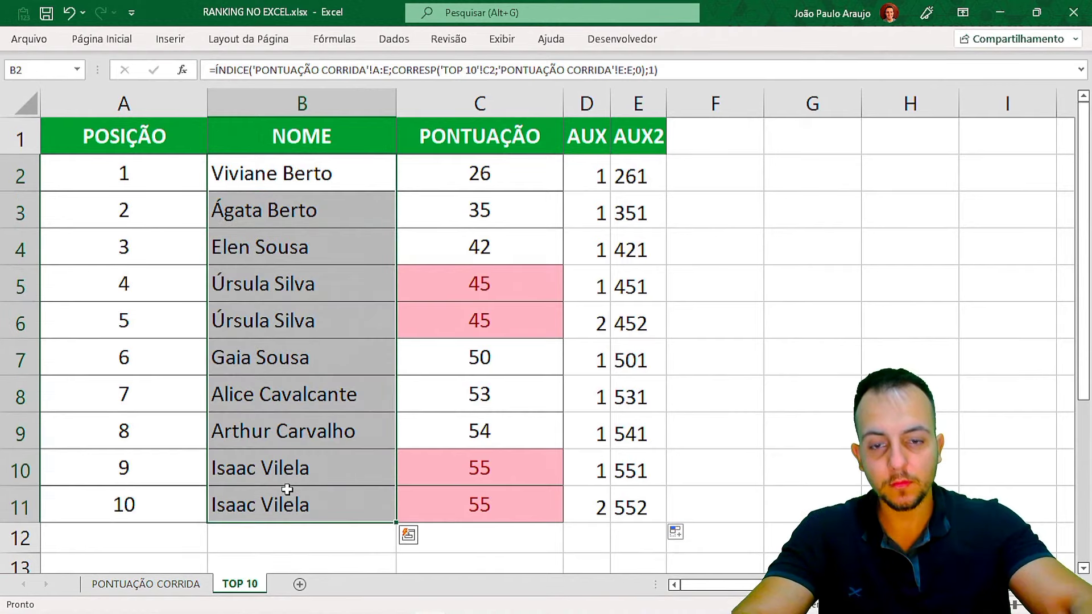
pyautogui.press('Delete')
pyautogui.click(307, 177)
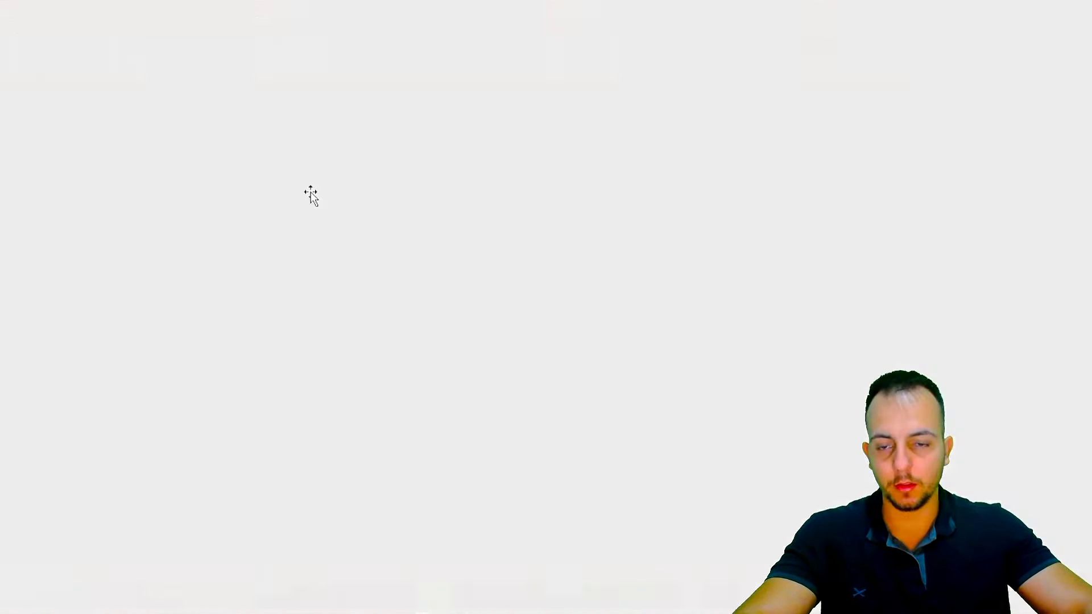
pyautogui.write('=ÍNDICE')
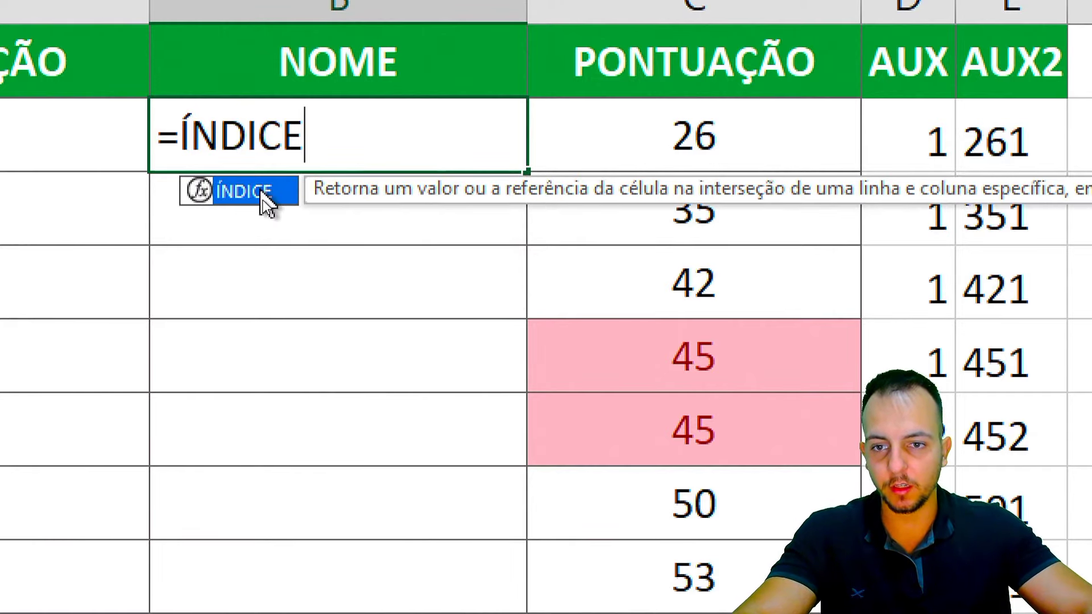
pyautogui.doubleClick(263, 202)
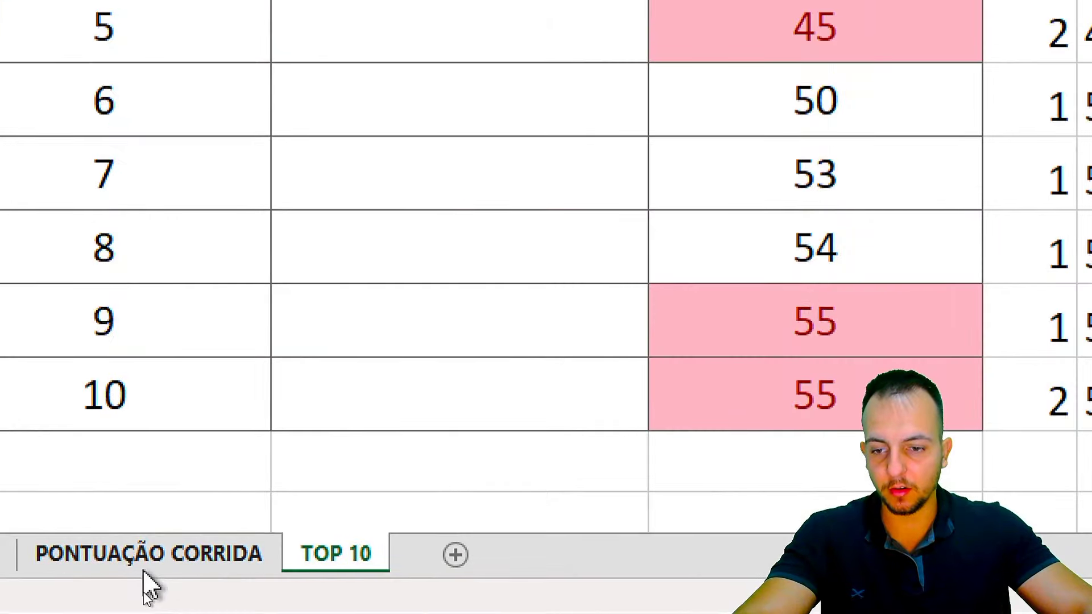
pyautogui.click(143, 586)
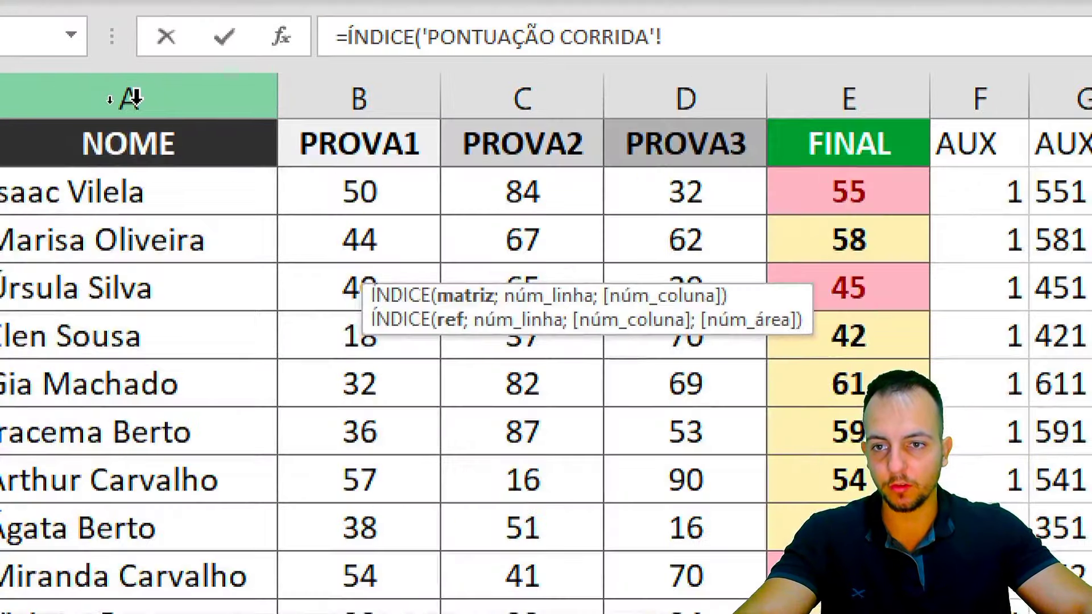
pyautogui.moveTo(131, 99); pyautogui.dragTo(1087, 115)
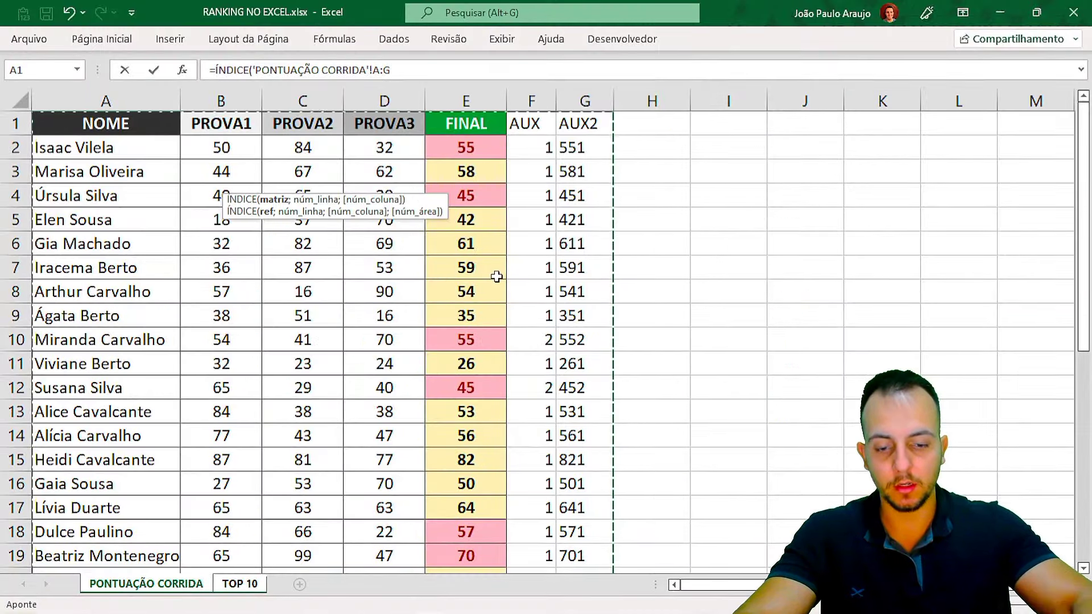
pyautogui.write(';')
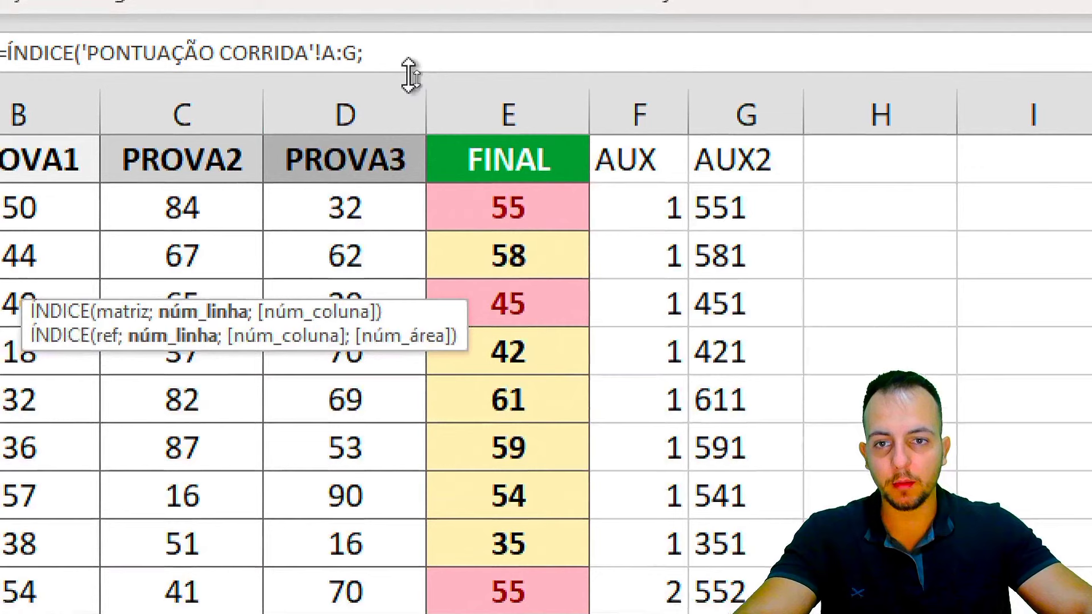
# Nest CORRESP as the row argument of ÍNDICE, with AUX2 cell E2 of the TOP 10 sheet as the lookup value.
pyautogui.click(420, 77)
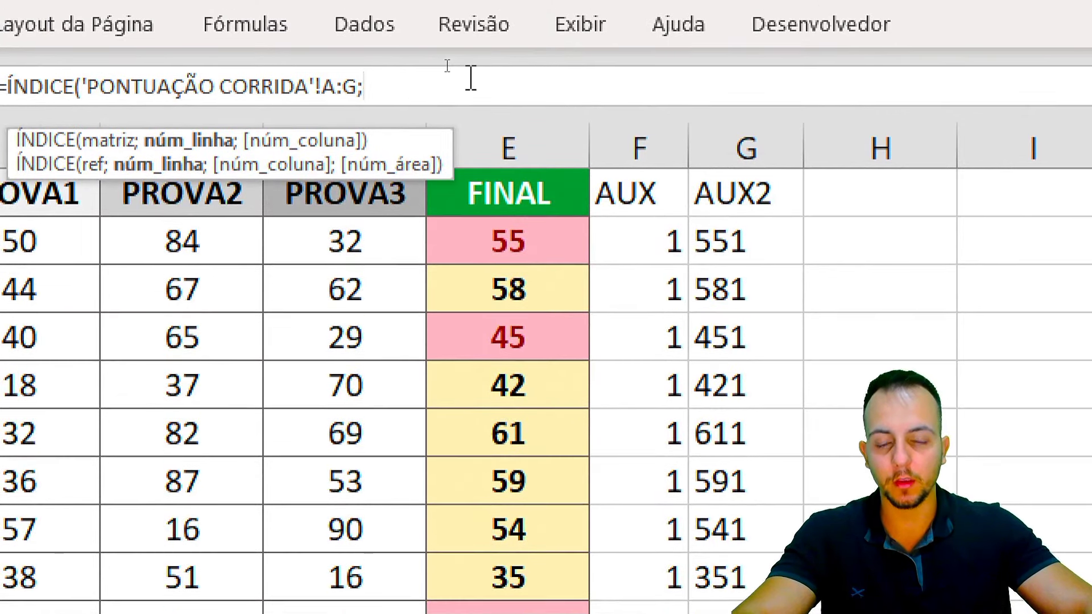
pyautogui.write('CORRESP')
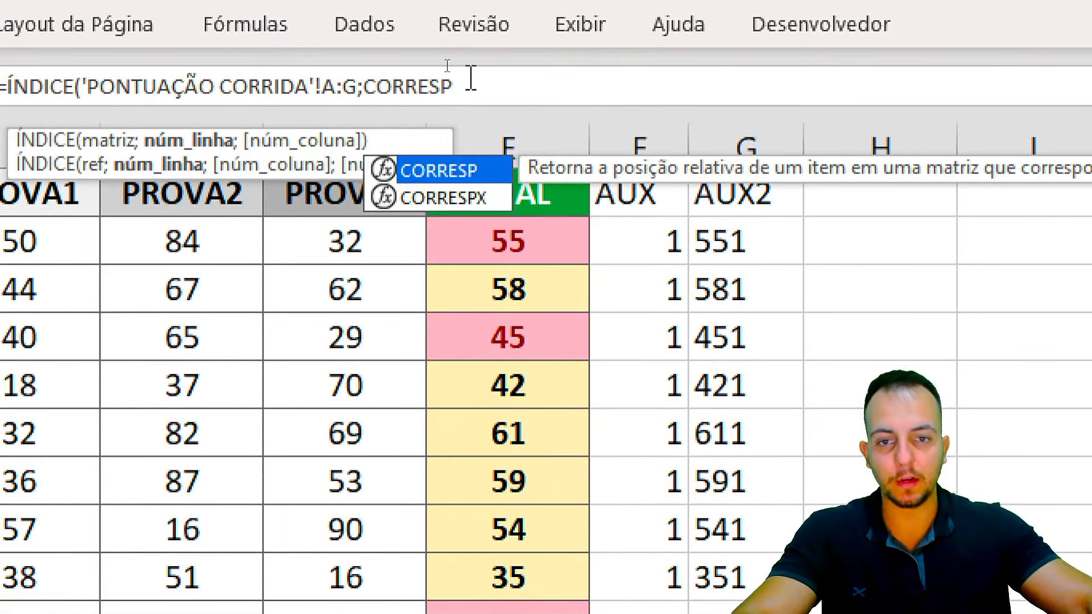
pyautogui.doubleClick(438, 170)
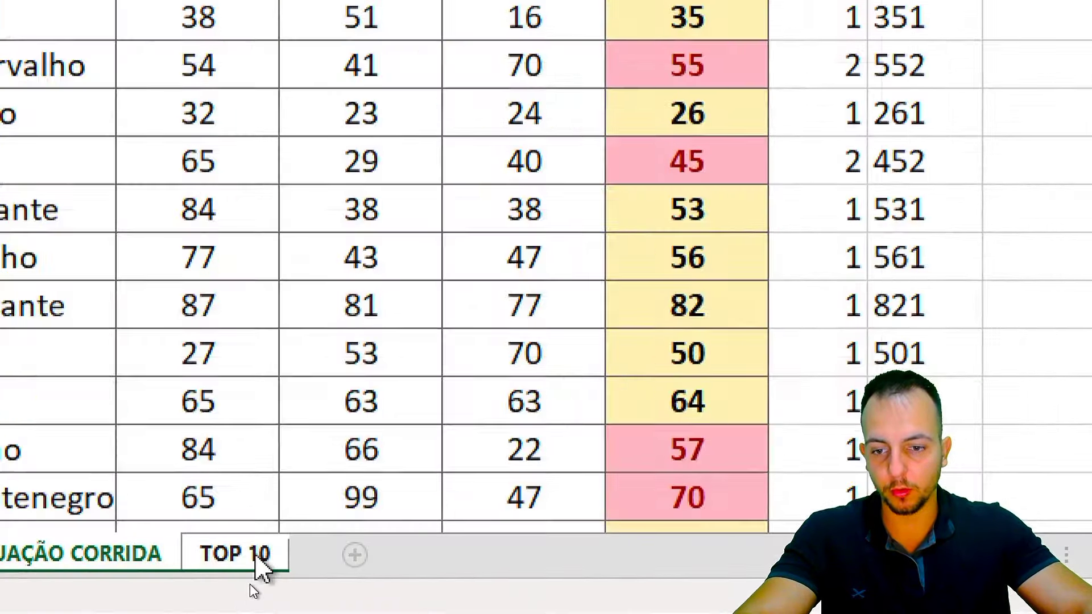
pyautogui.click(256, 557)
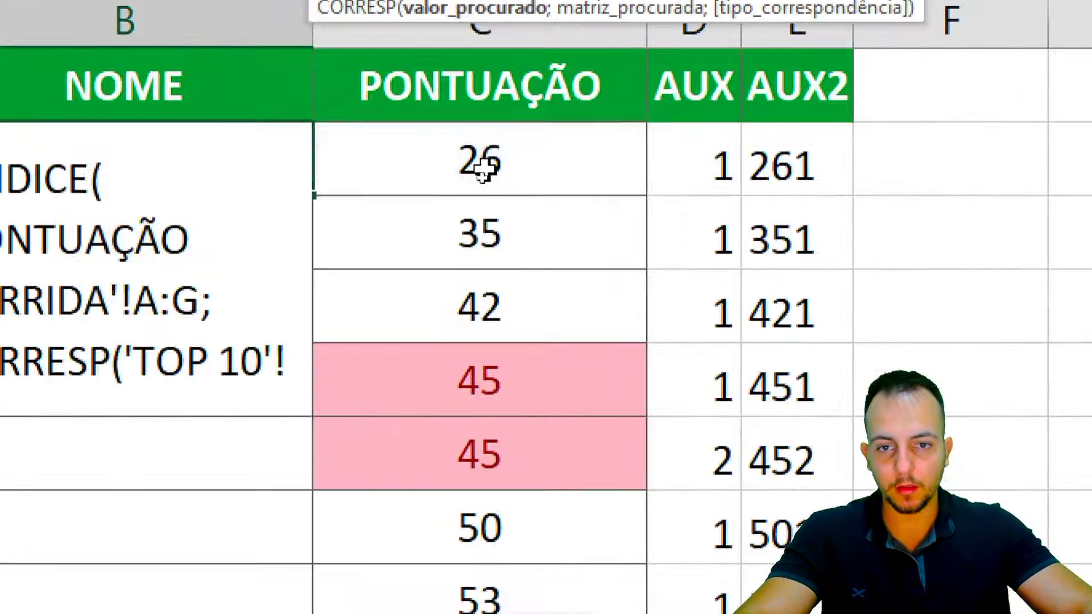
pyautogui.click(495, 165)
pyautogui.click(680, 164)
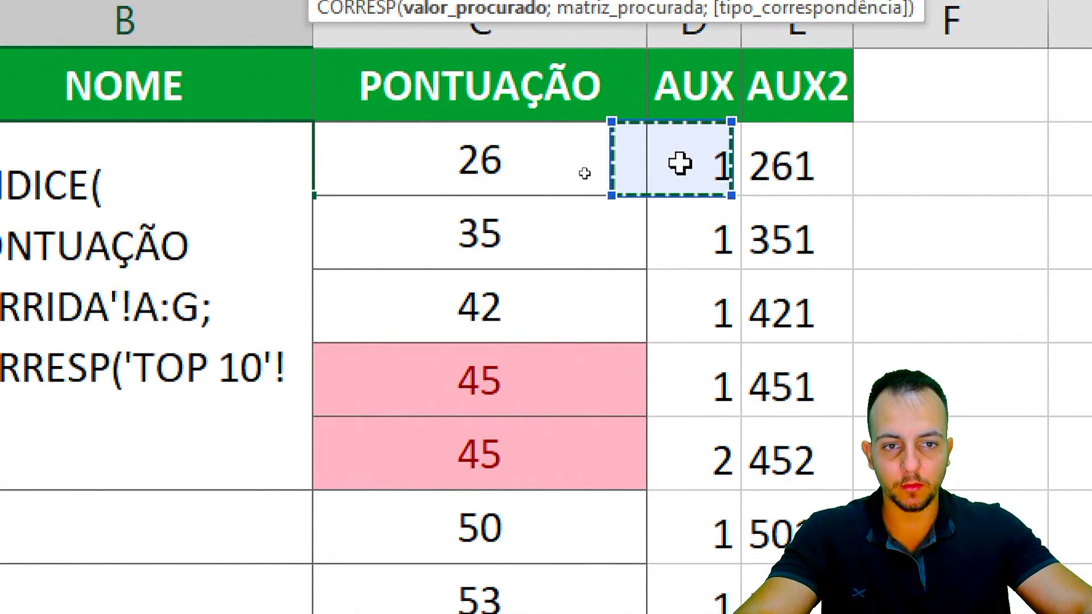
pyautogui.click(762, 149)
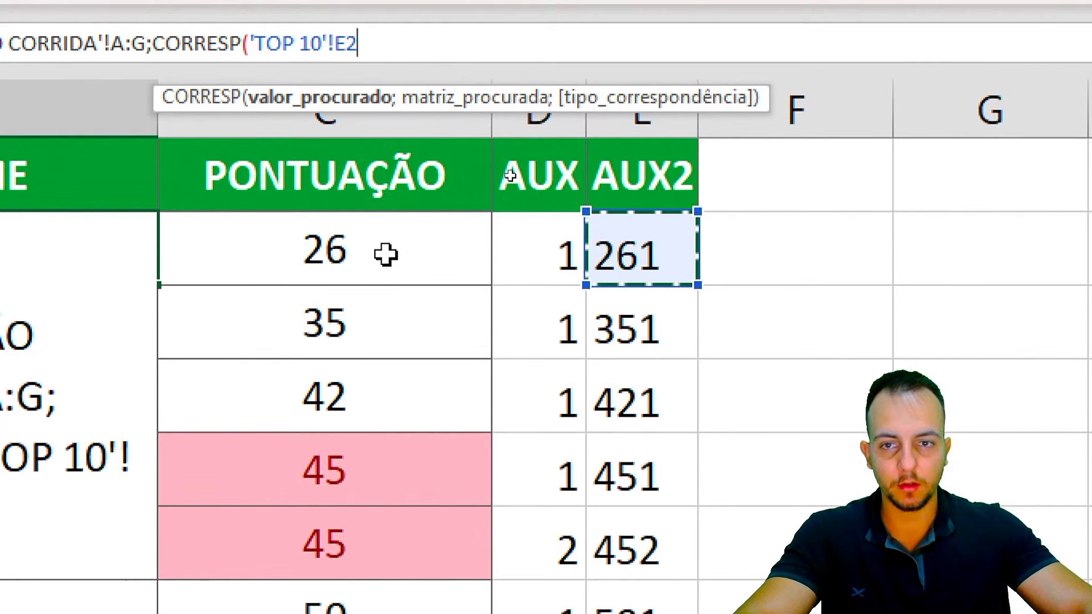
pyautogui.write(';')
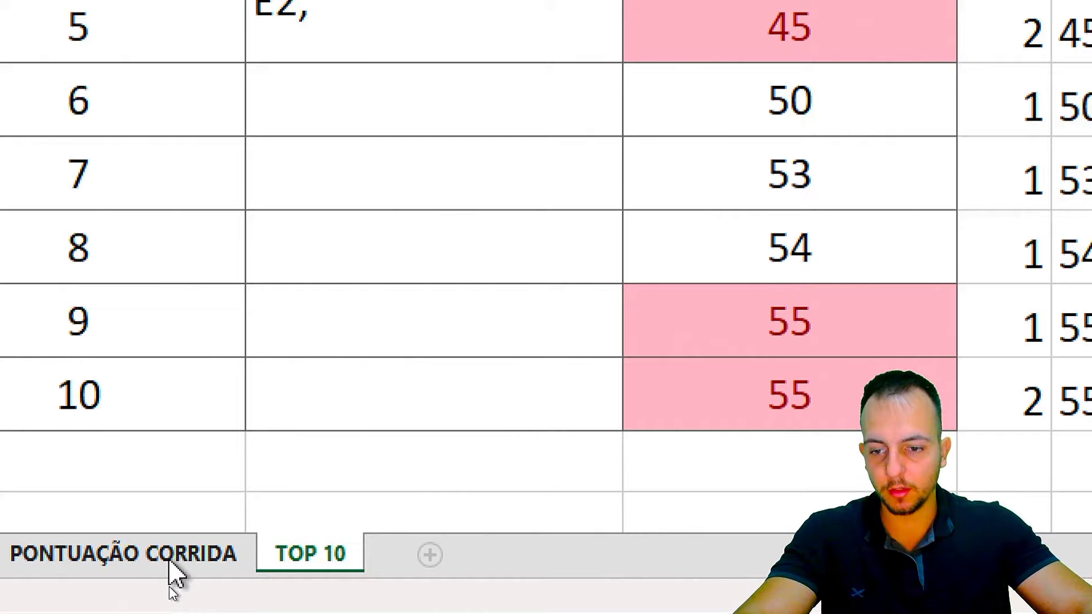
# Set CORRESP to search column G:G of PONTUAÇÃO CORRIDA with match type 0 (Correspondência exata).
pyautogui.click(174, 572)
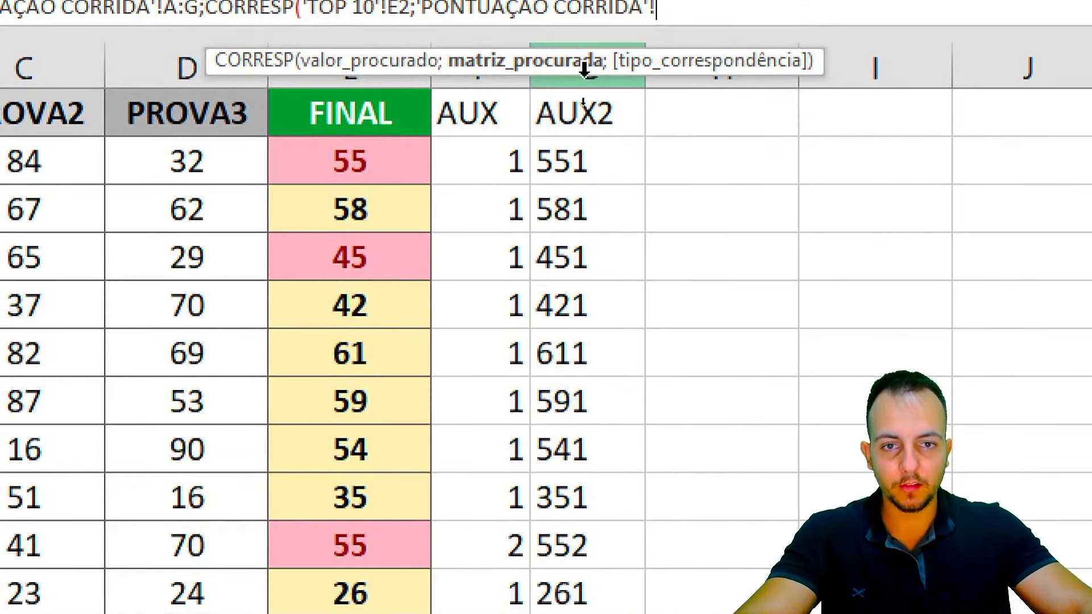
pyautogui.click(584, 68)
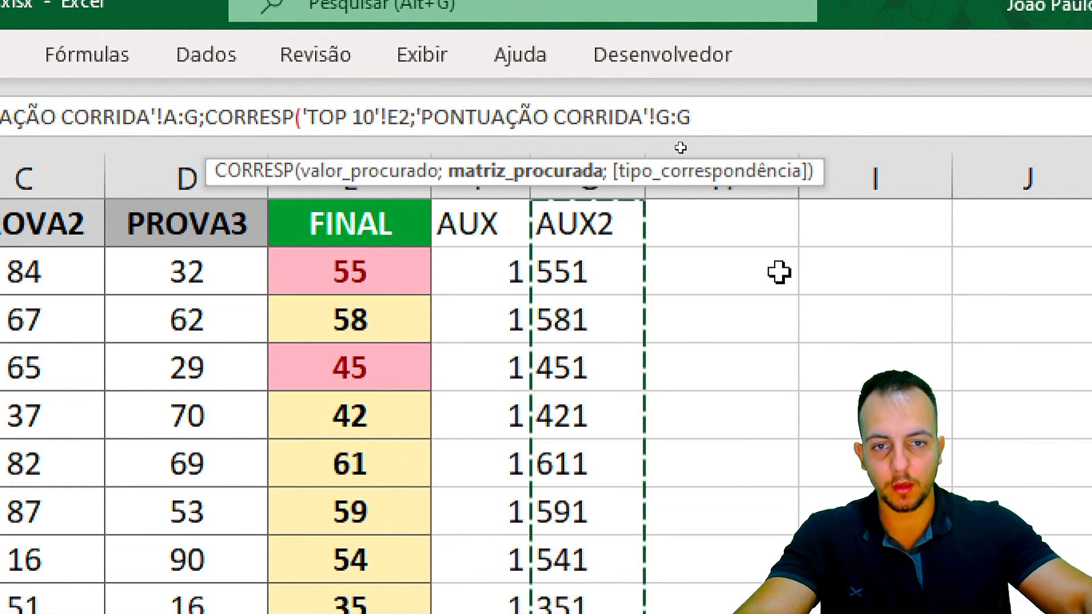
pyautogui.write(';')
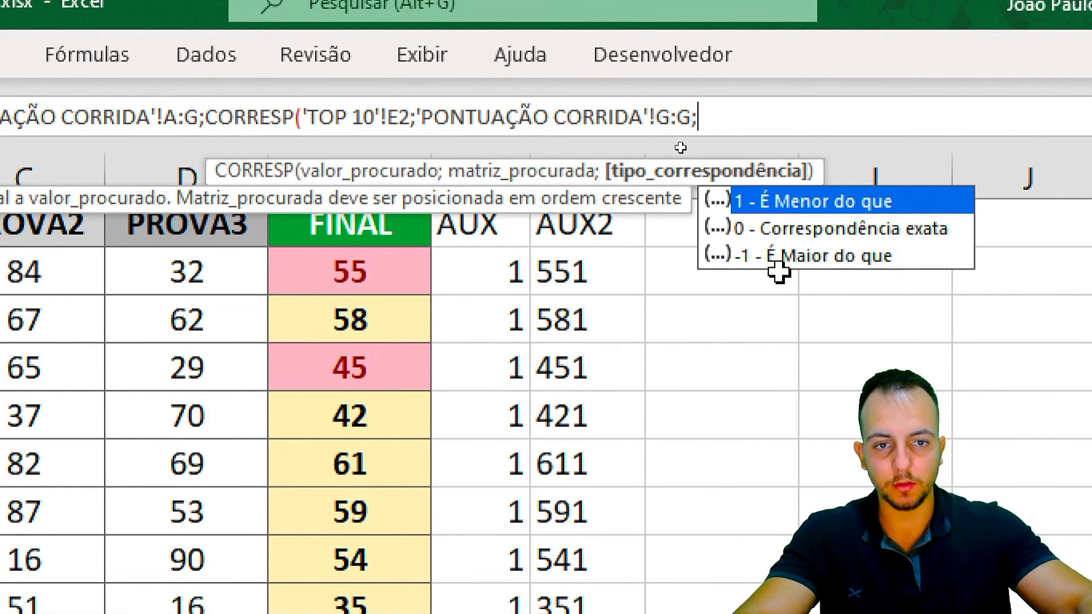
pyautogui.click(805, 230)
pyautogui.doubleClick(769, 229)
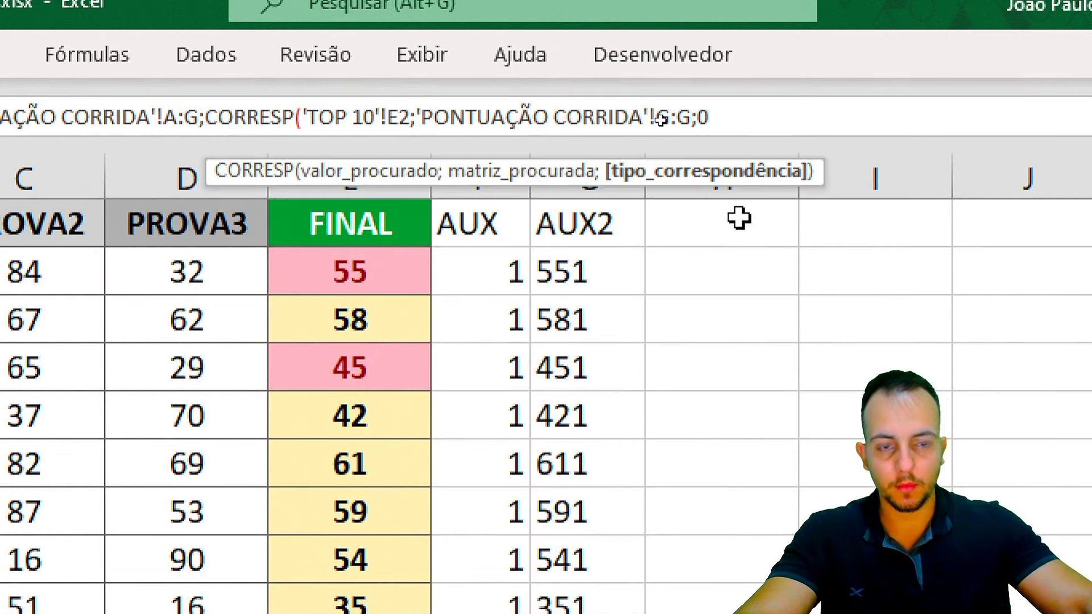
# Close CORRESP, set the ÍNDICE column number to 1, and enter the completed formula in B2.
pyautogui.write(');')
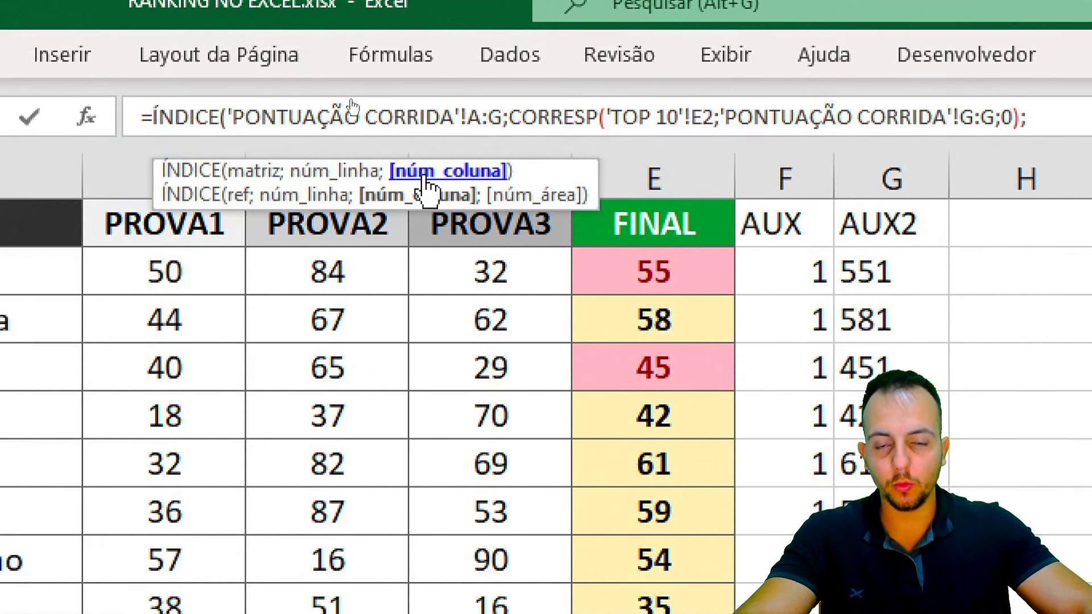
pyautogui.write('1')
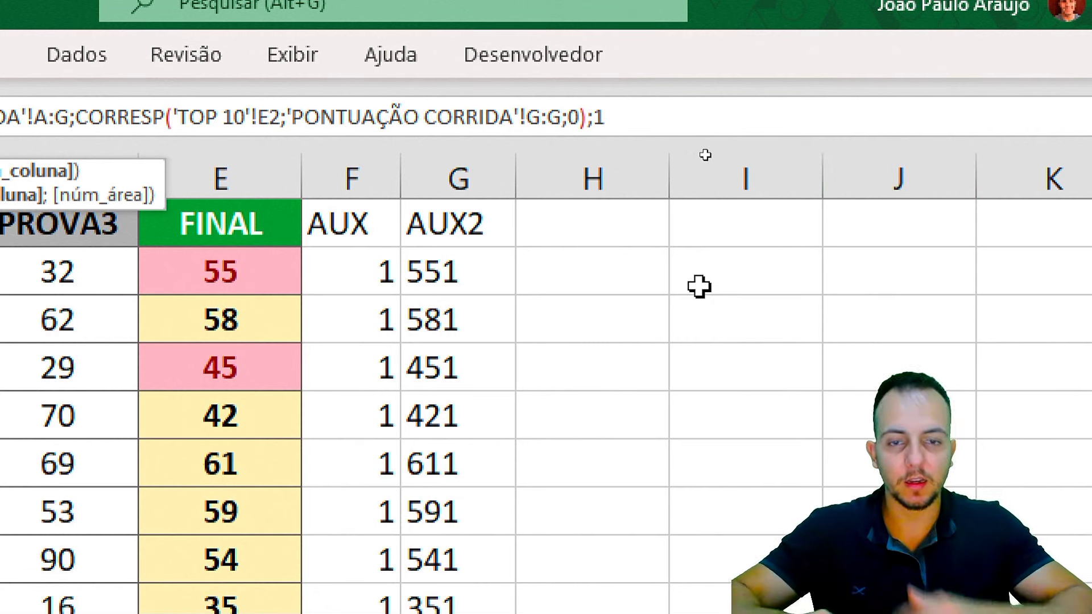
pyautogui.write(')')
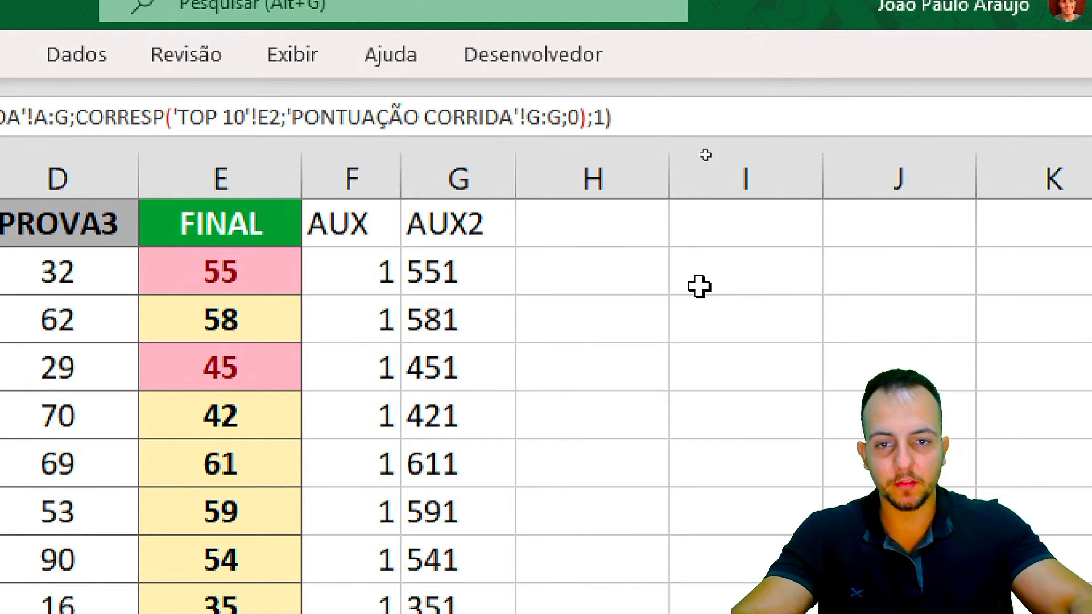
pyautogui.press('Return')
# Fill the ÍNDICE and CORRESP formula from B2 down the NOME column to B11.
pyautogui.click(336, 176)
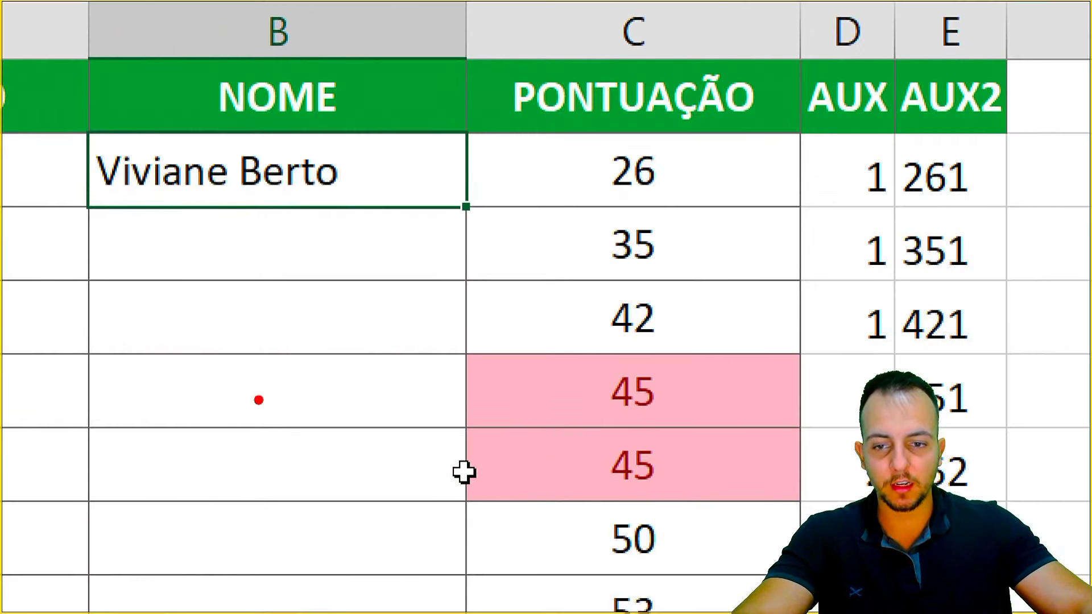
pyautogui.moveTo(254, 397); pyautogui.dragTo(349, 396)
pyautogui.moveTo(278, 458); pyautogui.dragTo(359, 454)
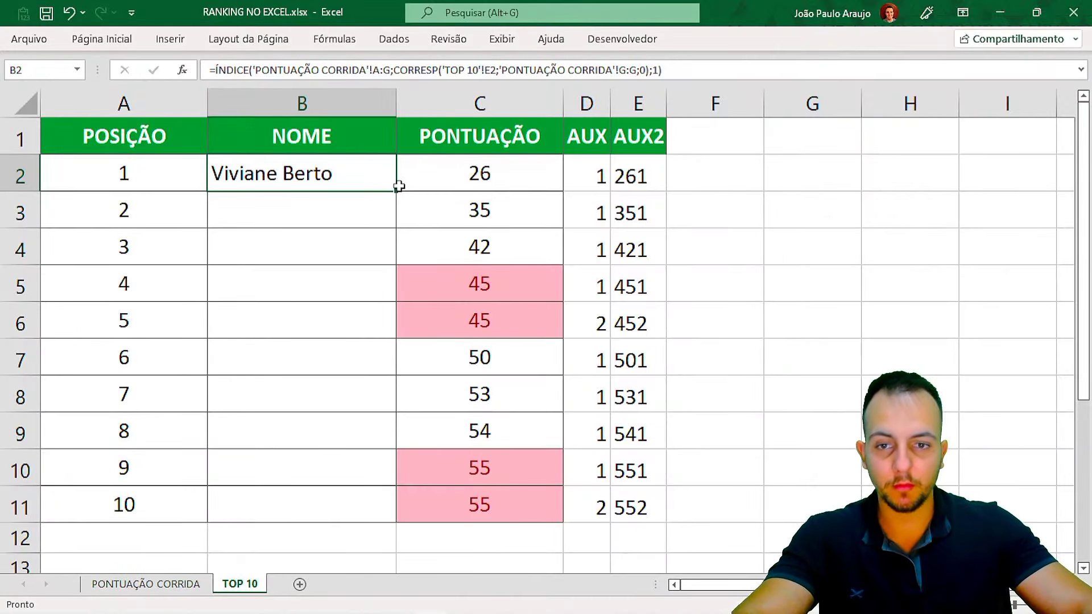
pyautogui.moveTo(396, 190); pyautogui.dragTo(360, 525)
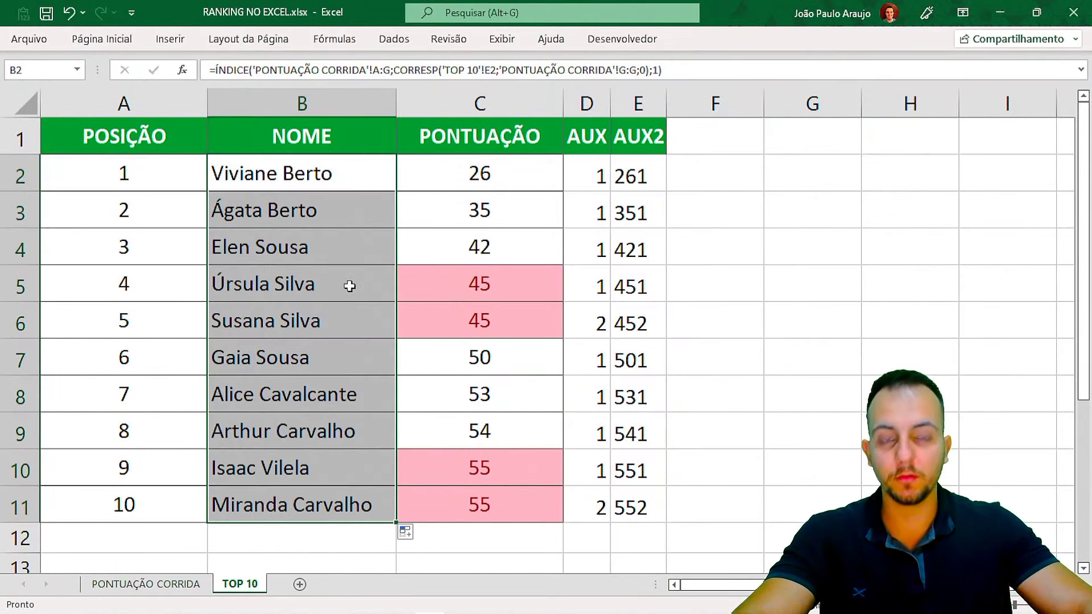
pyautogui.click(350, 286)
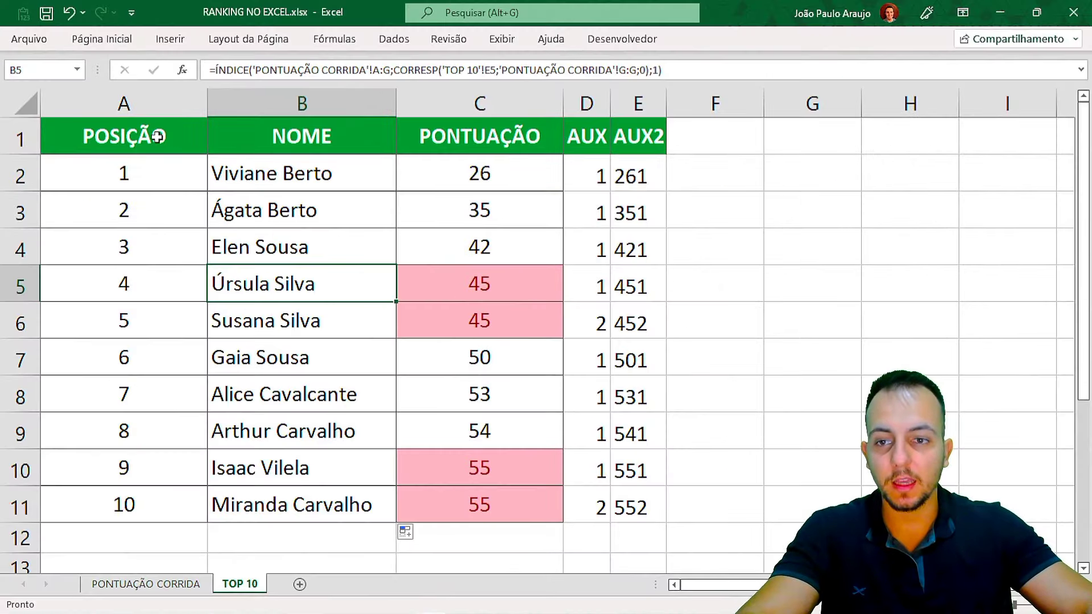
pyautogui.click(157, 136)
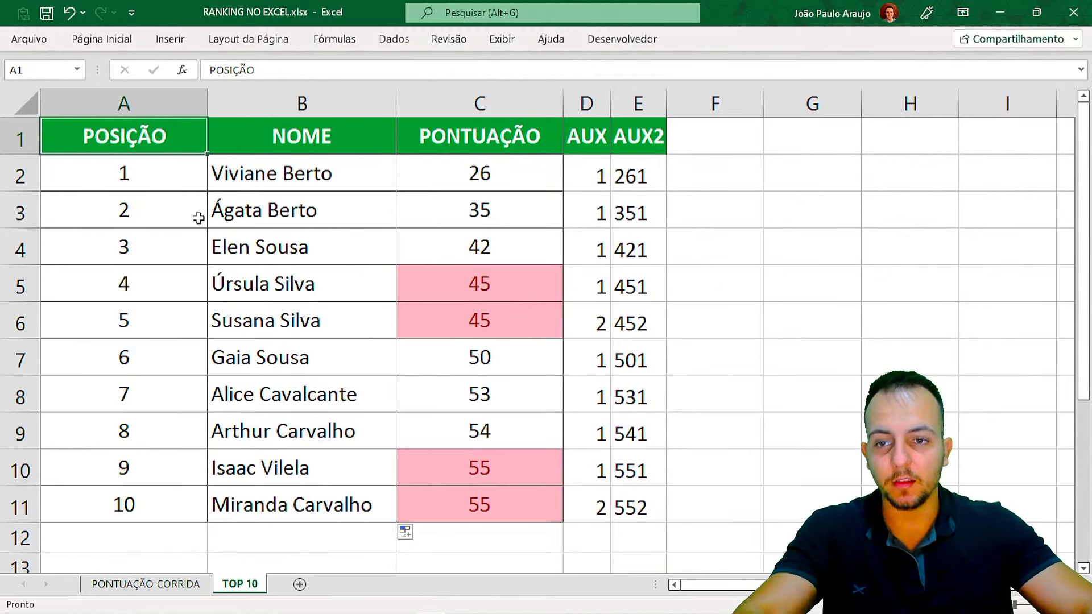